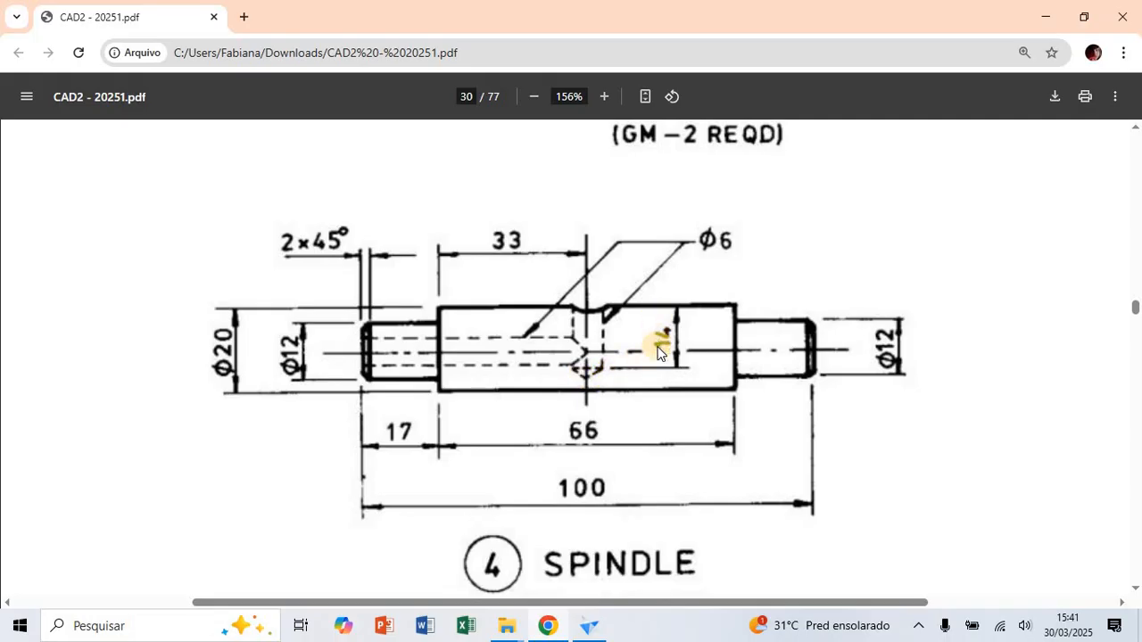
# Step: Switch to Solid Edge and create a new ISO metric part document
pyautogui.click(587, 625)
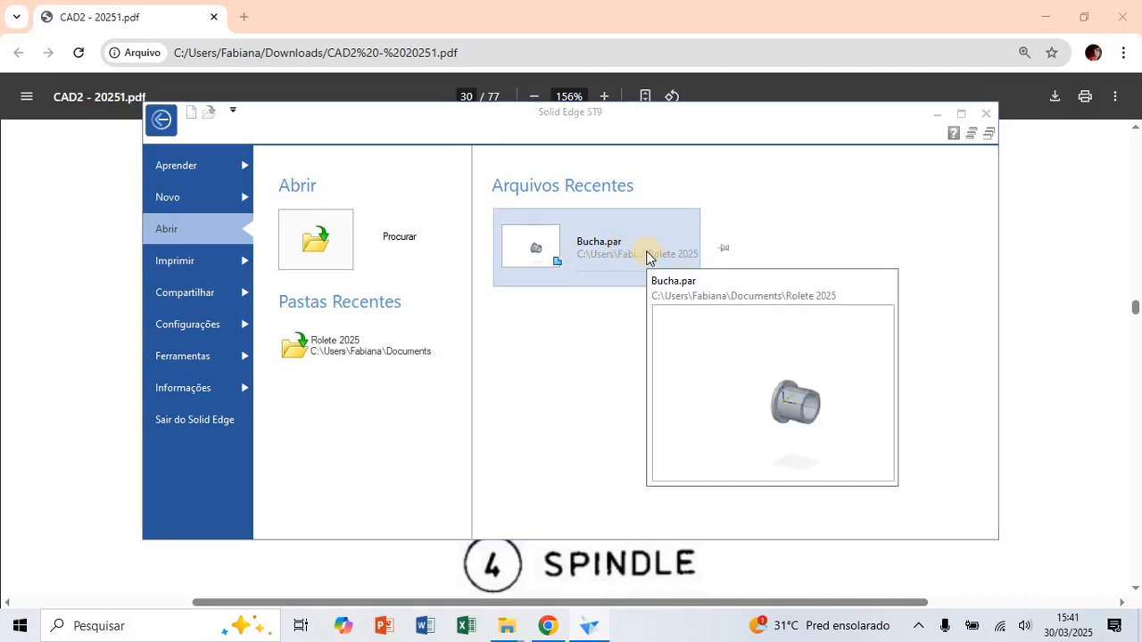
pyautogui.click(218, 194)
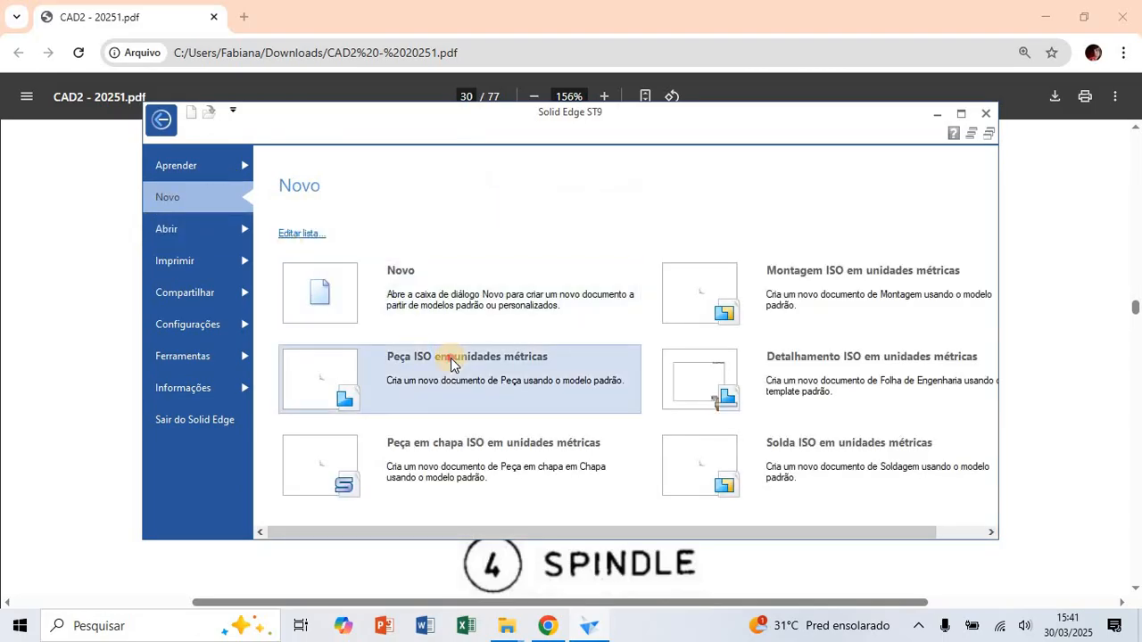
pyautogui.click(446, 357)
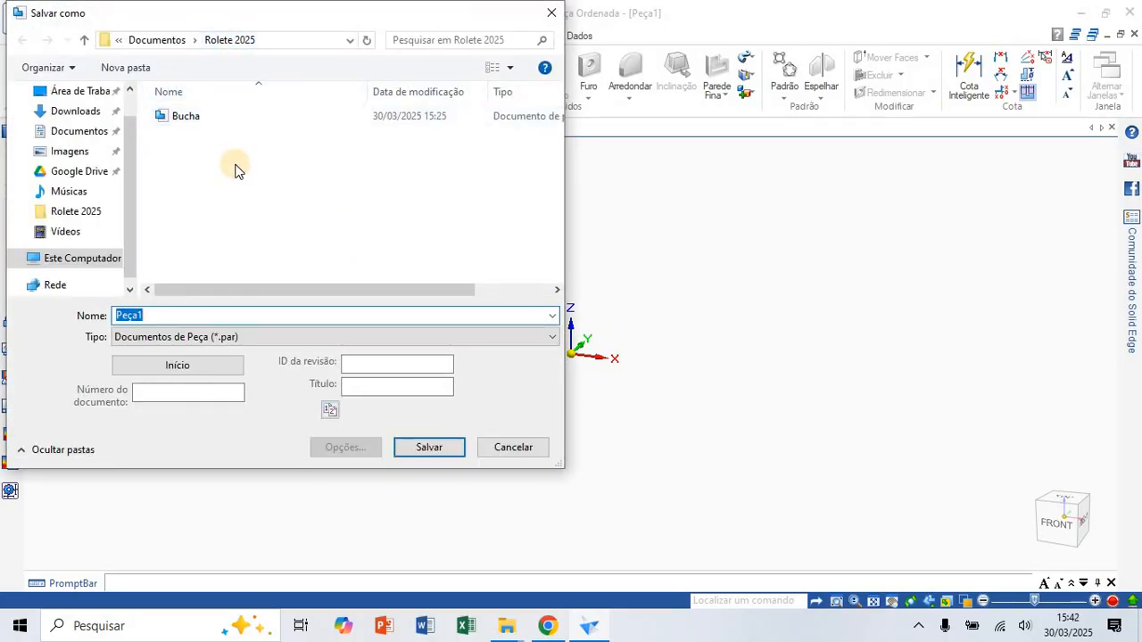
# Step: Save the part in the Rolete 2025 folder as Eixo, with document number 4, revision ID 1 and title Rolete
pyautogui.write('Eixo')
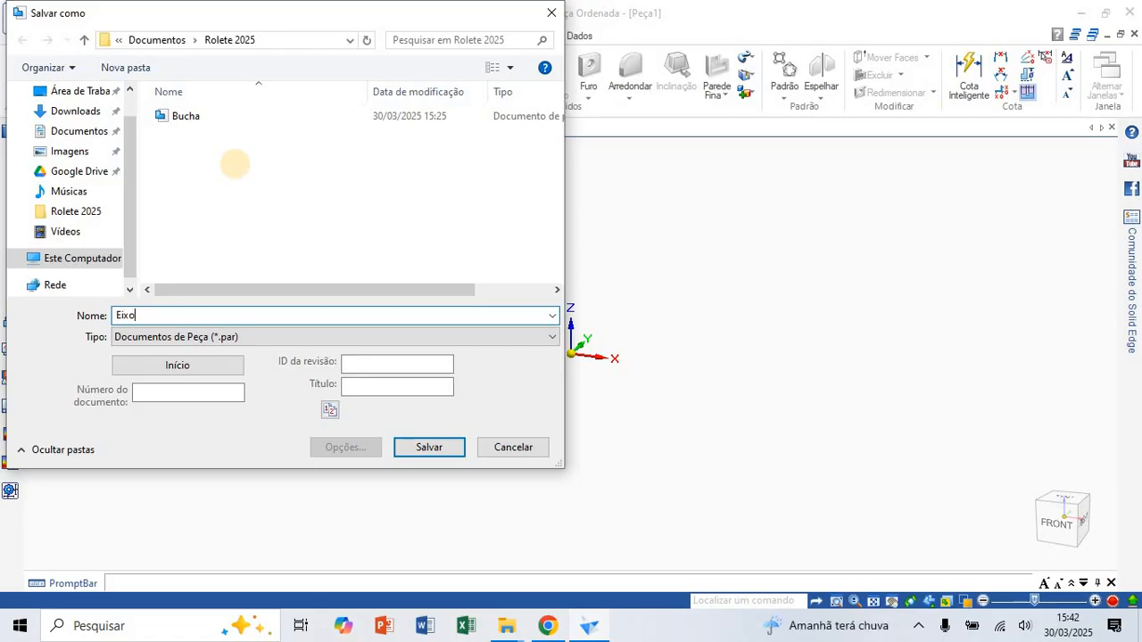
pyautogui.click(168, 390)
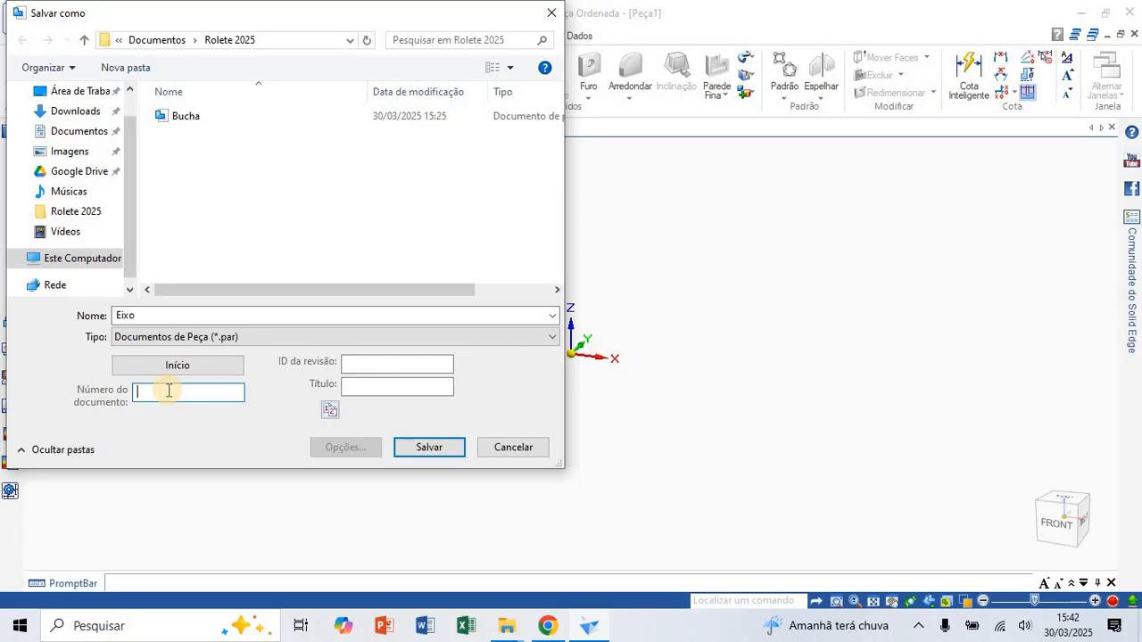
pyautogui.hotkey('alt', 'Tab')
pyautogui.hotkey('alt', 'Tab')
pyautogui.write('4')
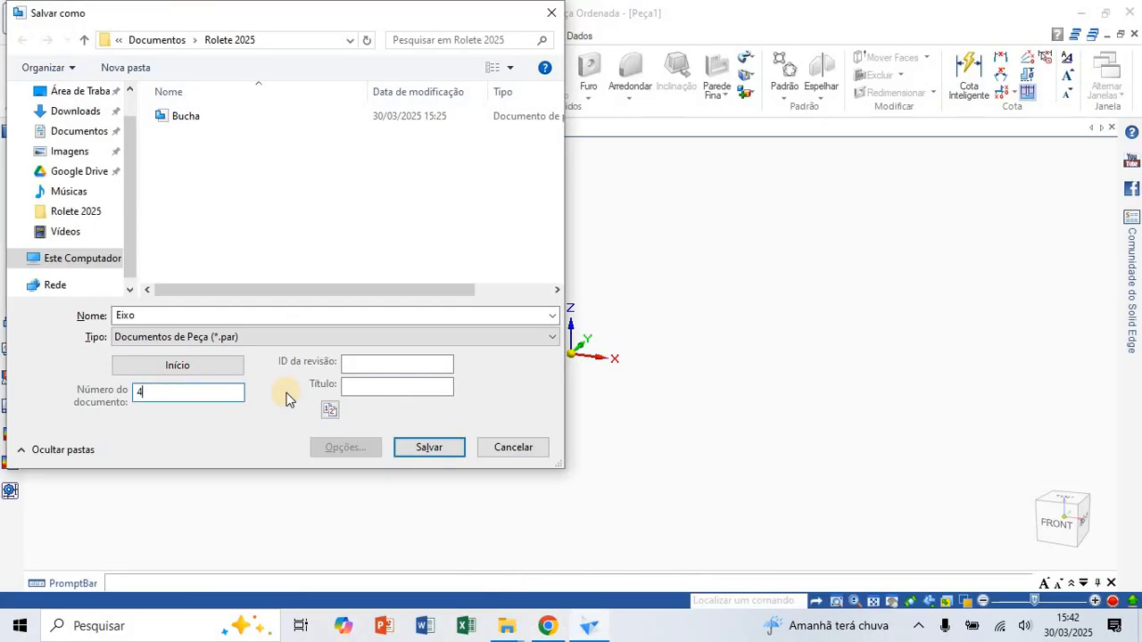
pyautogui.click(355, 369)
pyautogui.write('1')
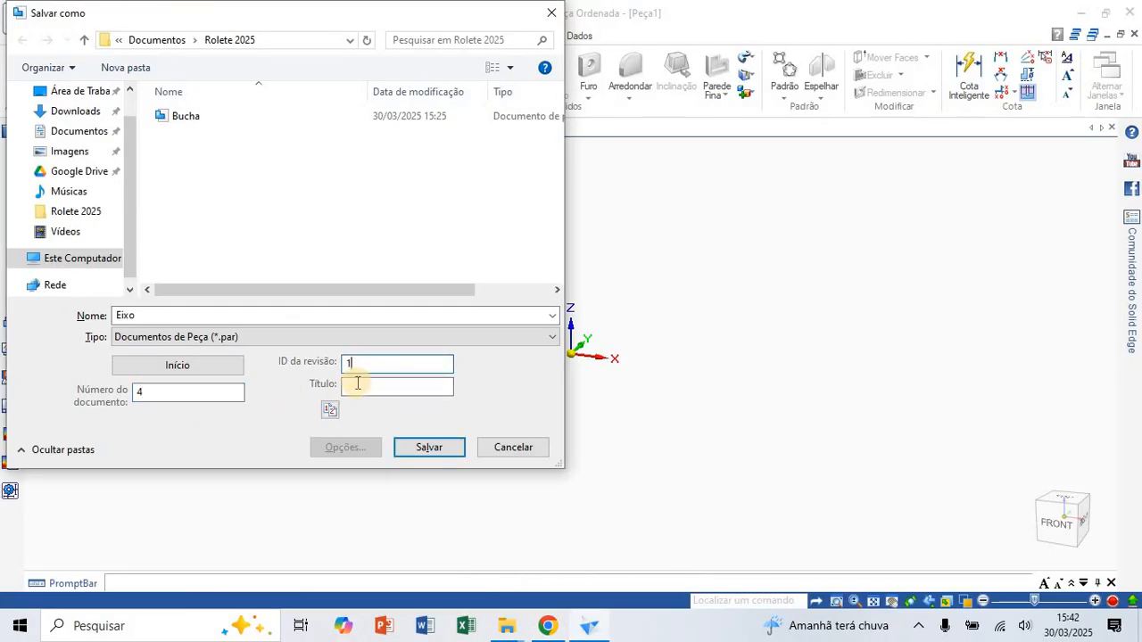
pyautogui.click(357, 384)
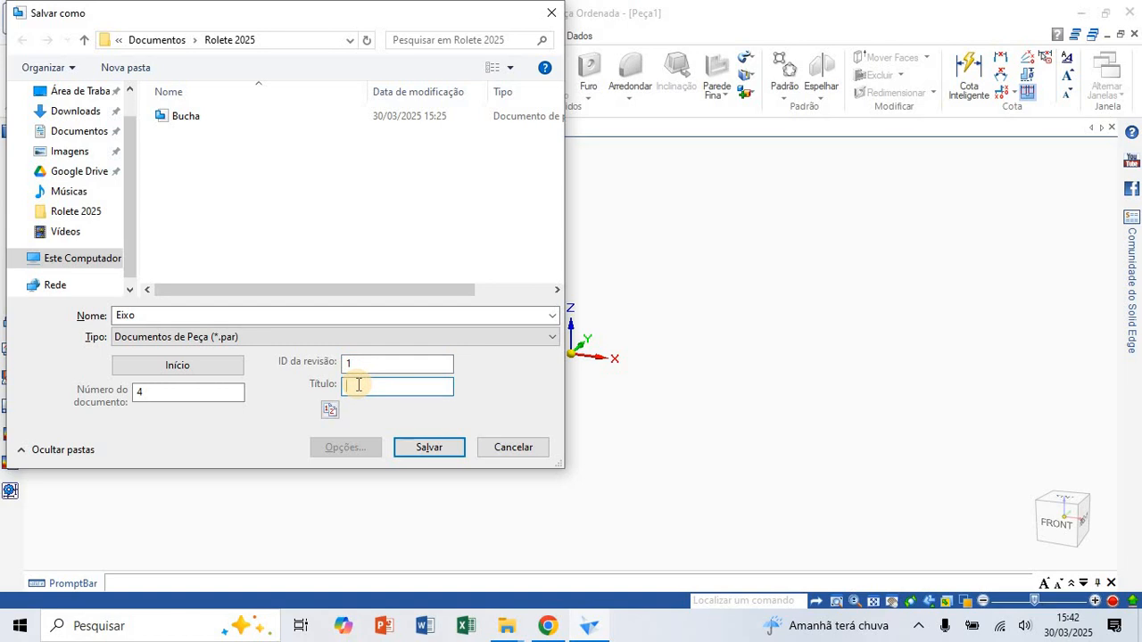
pyautogui.write('Rolwt')
pyautogui.press('BackSpace')
pyautogui.press('BackSpace')
pyautogui.write('ete')
pyautogui.click(428, 446)
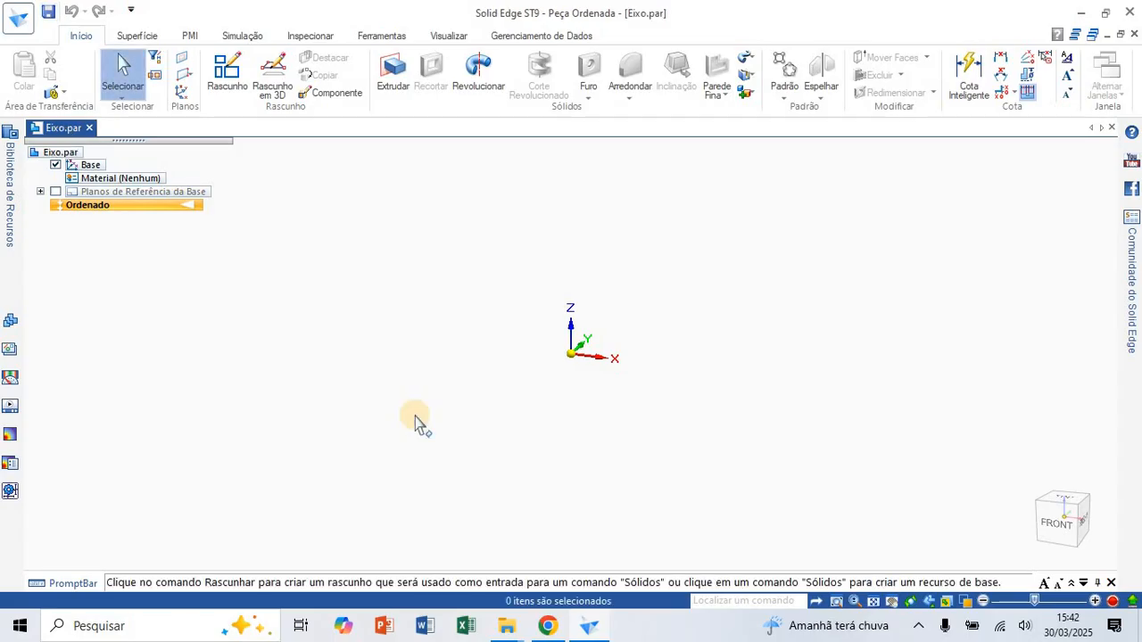
# Step: Show the base reference planes and start a sketch on the Frontal (xz) plane
pyautogui.click(233, 77)
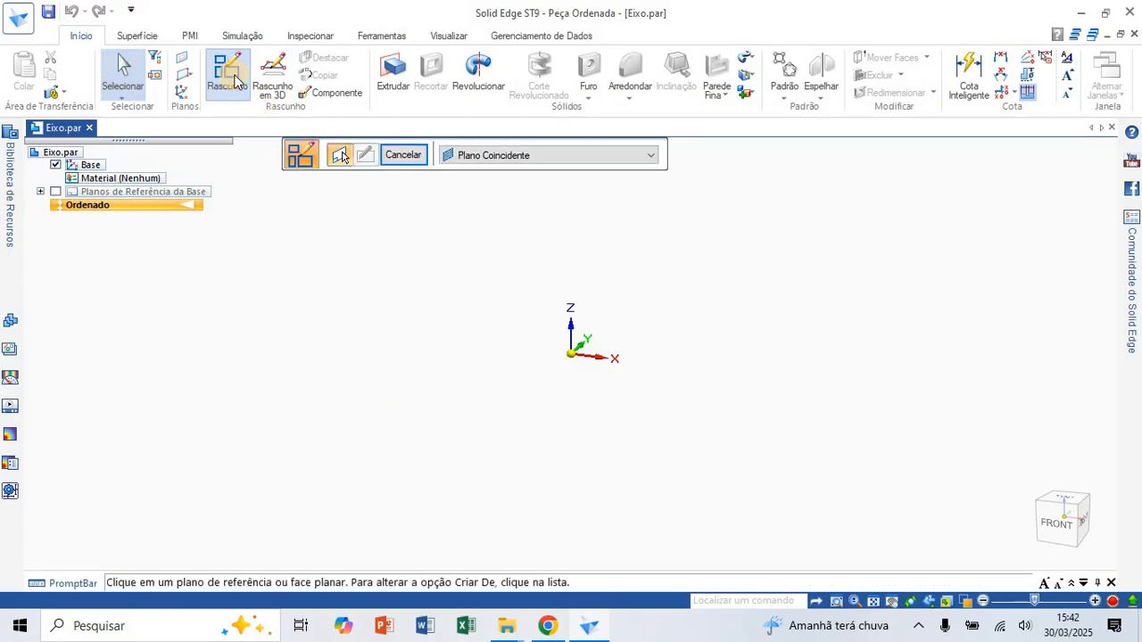
pyautogui.click(56, 191)
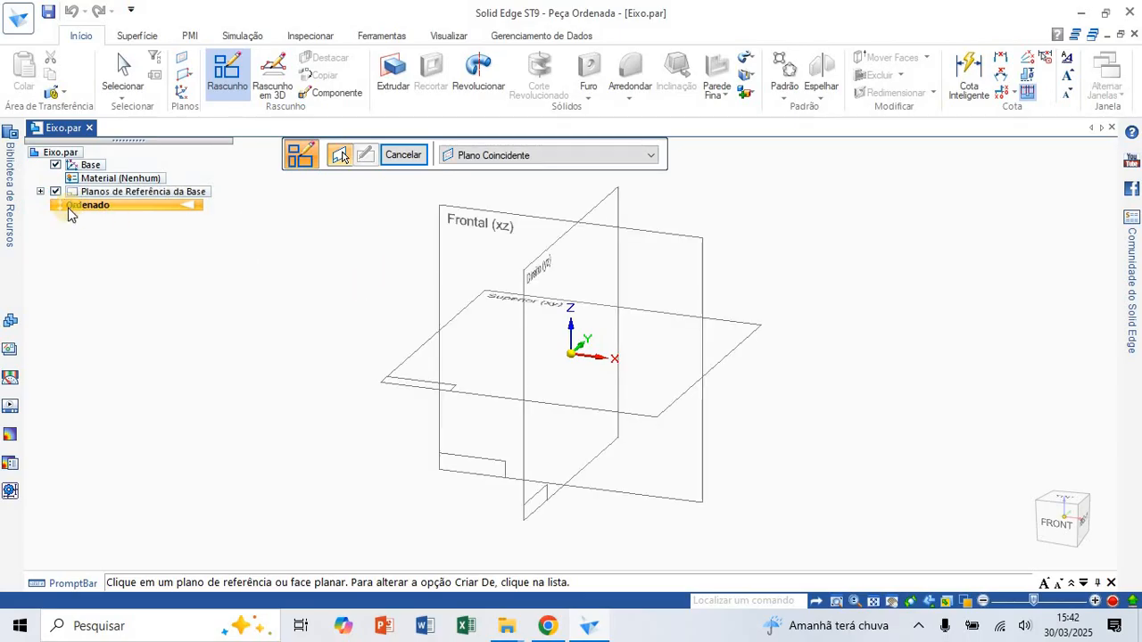
pyautogui.click(451, 249)
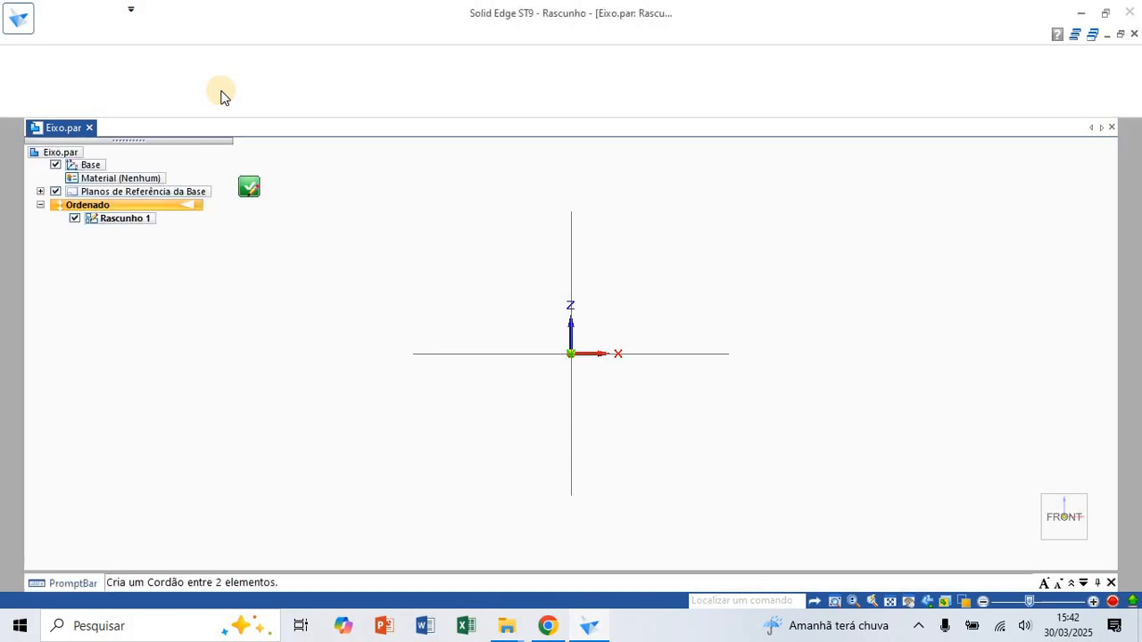
# Step: Sketch a closed stepped half-profile from the origin along the X axis, about 57 mm long, with a raised middle section about 32 mm long
pyautogui.click(223, 94)
pyautogui.click(194, 57)
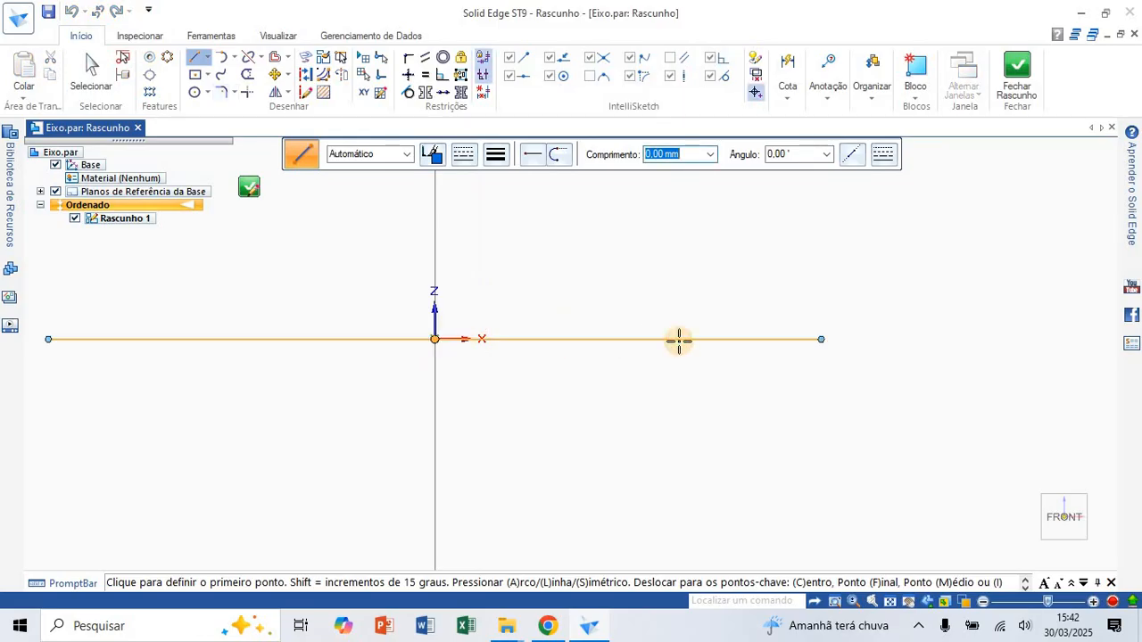
pyautogui.click(777, 339)
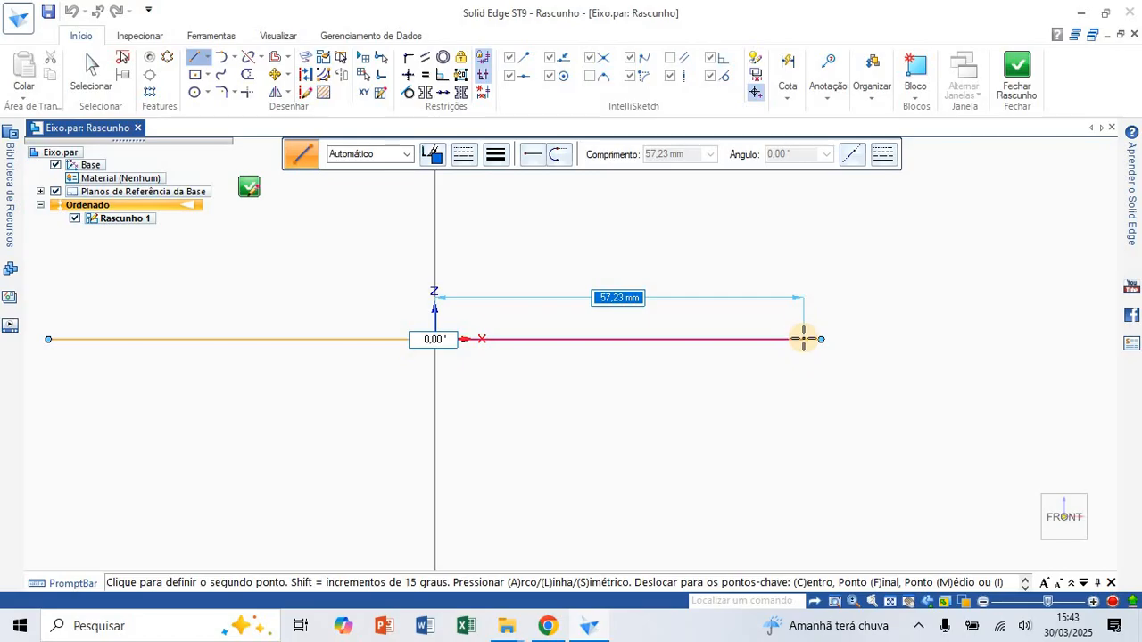
pyautogui.click(802, 313)
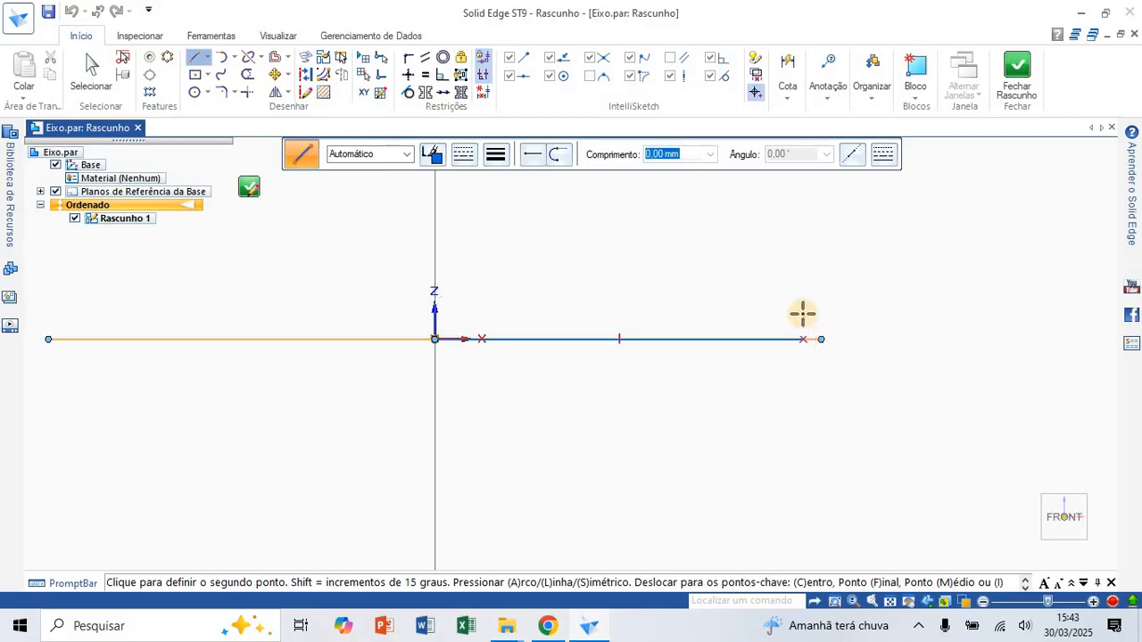
pyautogui.click(736, 312)
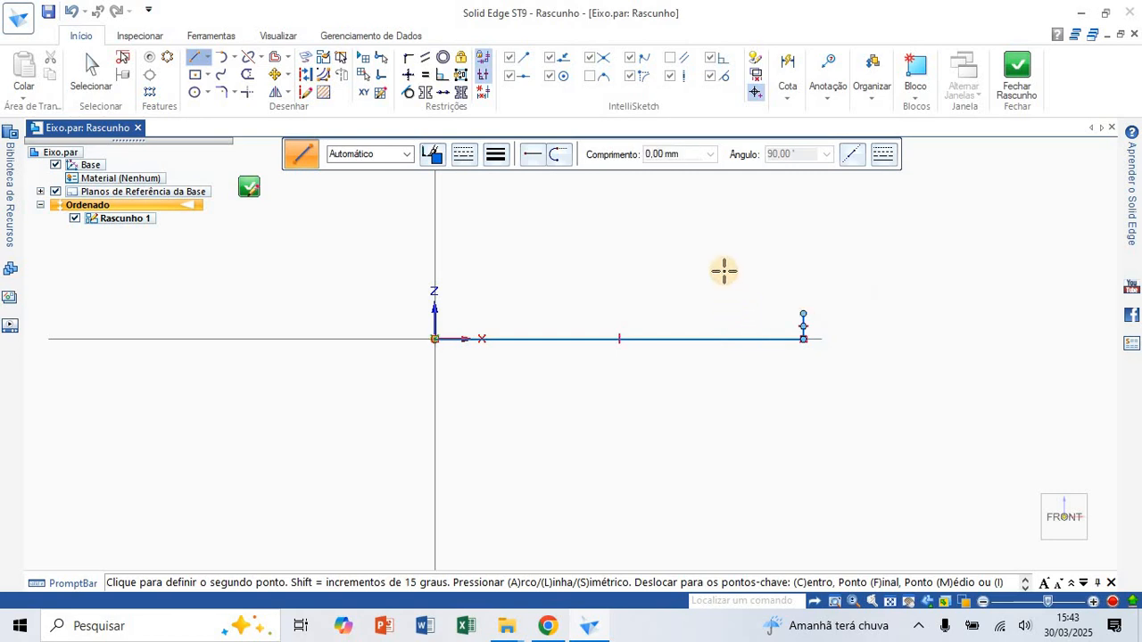
pyautogui.click(729, 273)
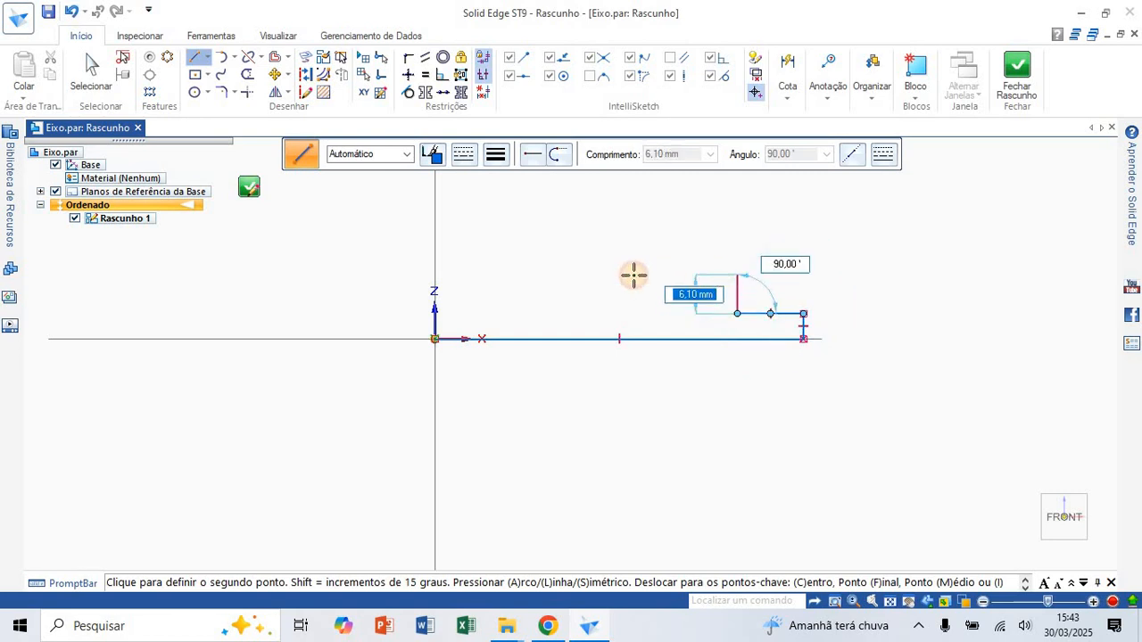
pyautogui.click(533, 274)
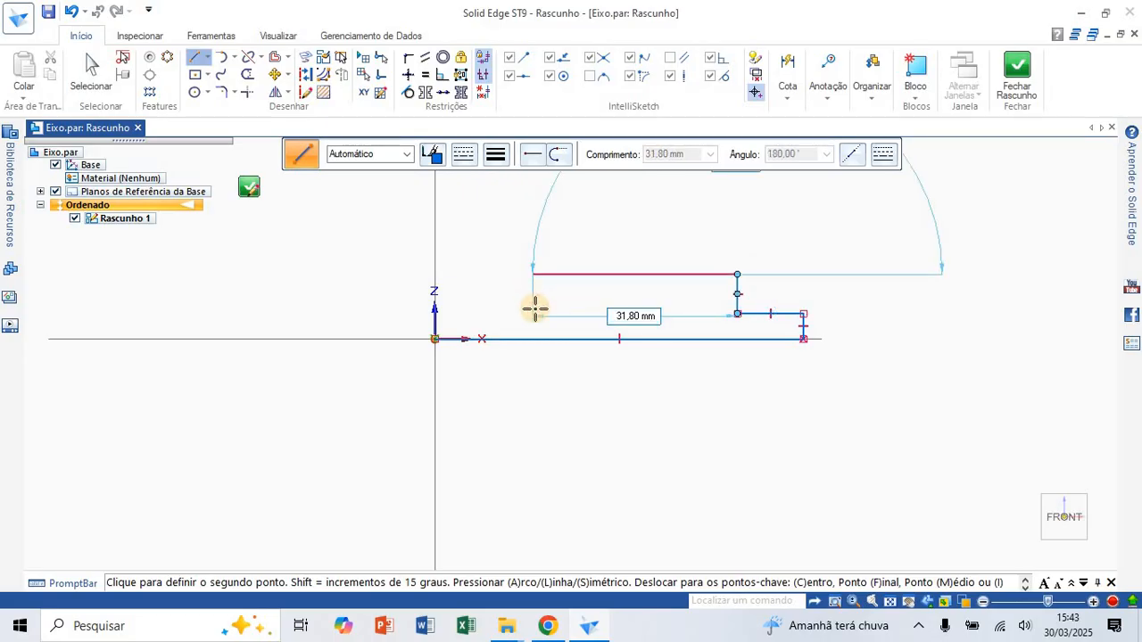
pyautogui.click(535, 309)
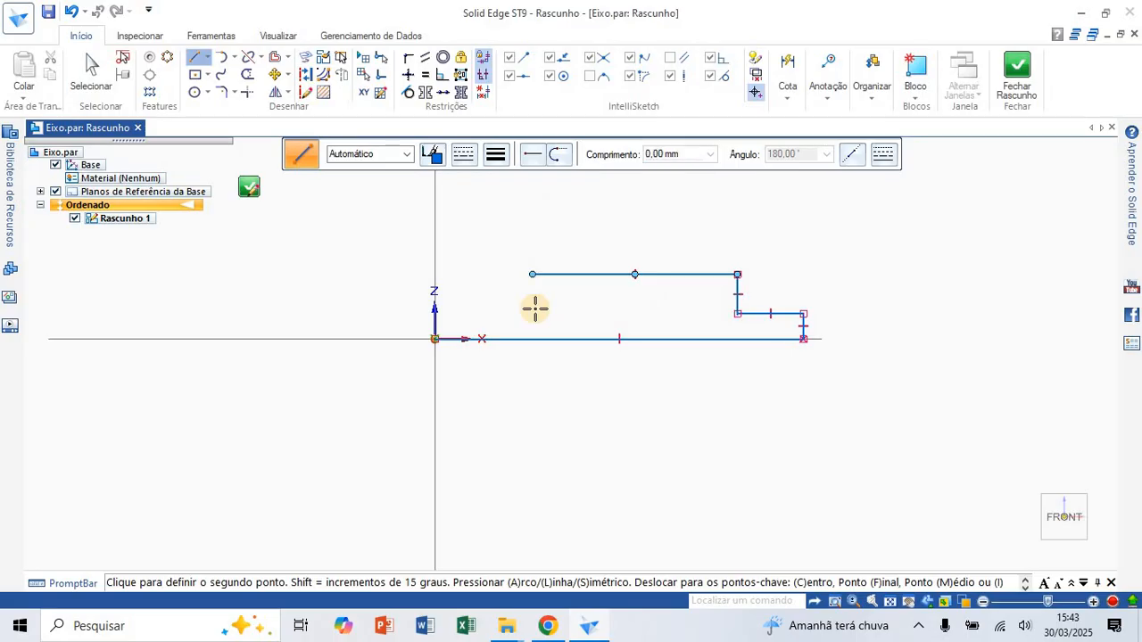
pyautogui.click(439, 308)
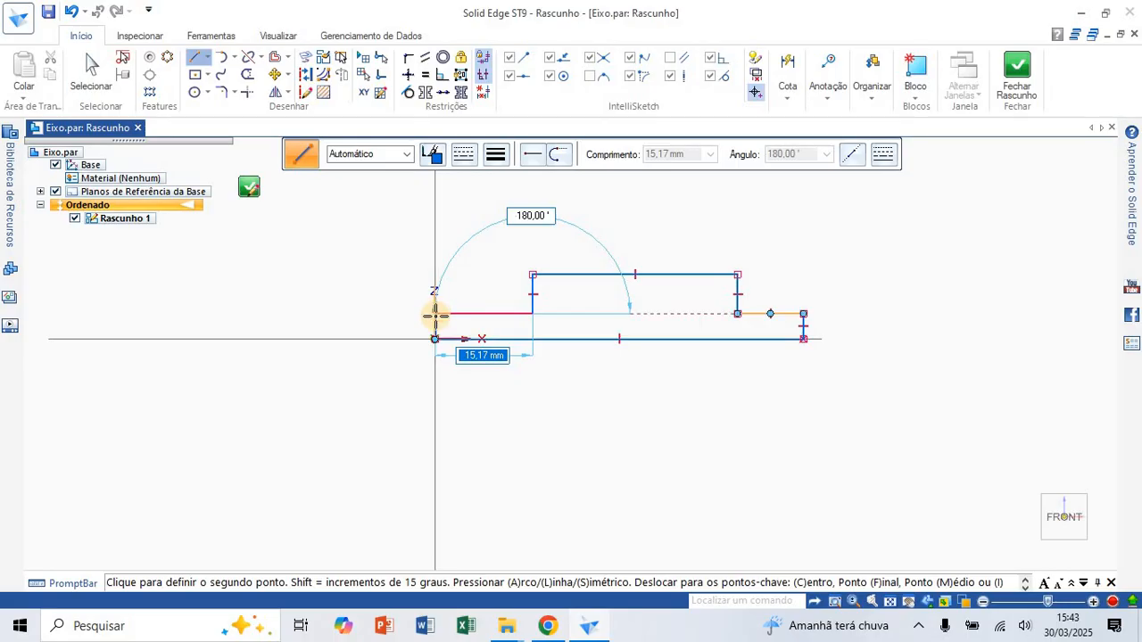
pyautogui.click(434, 339)
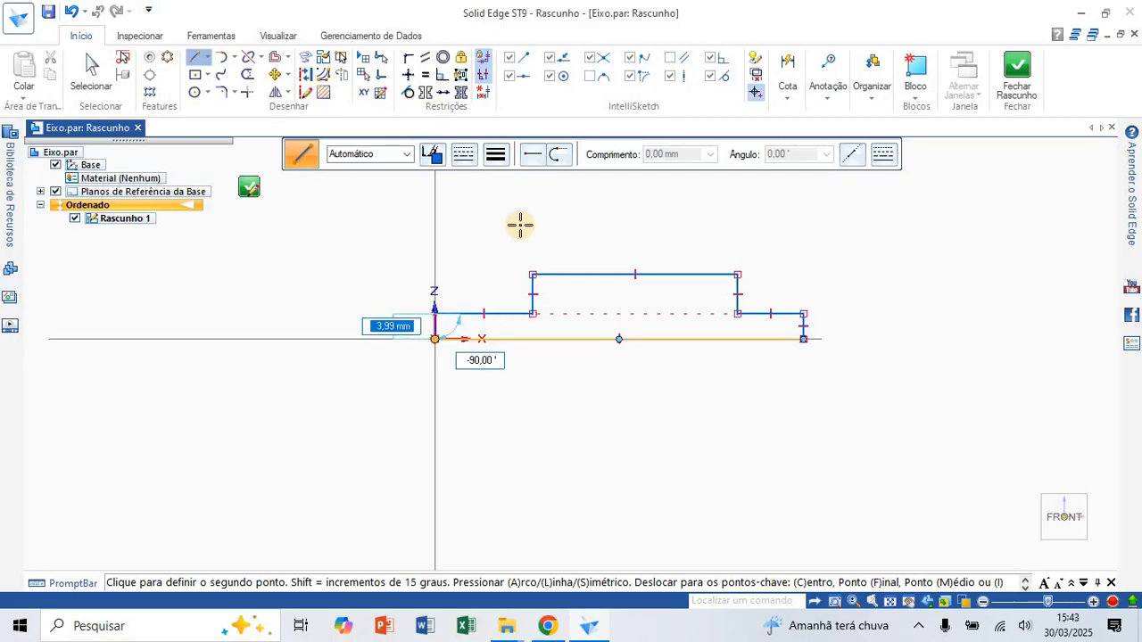
pyautogui.rightClick(599, 211)
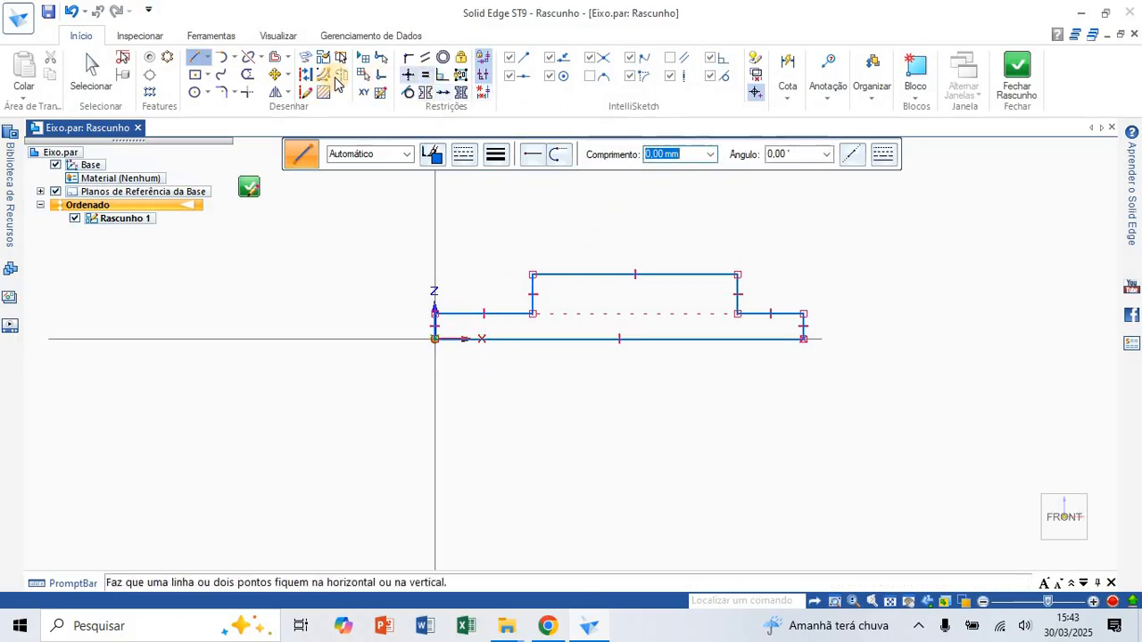
# Step: Apply Equal constraints to the profile's two outer horizontal step lines and to its two vertical shoulder lines
pyautogui.click(427, 79)
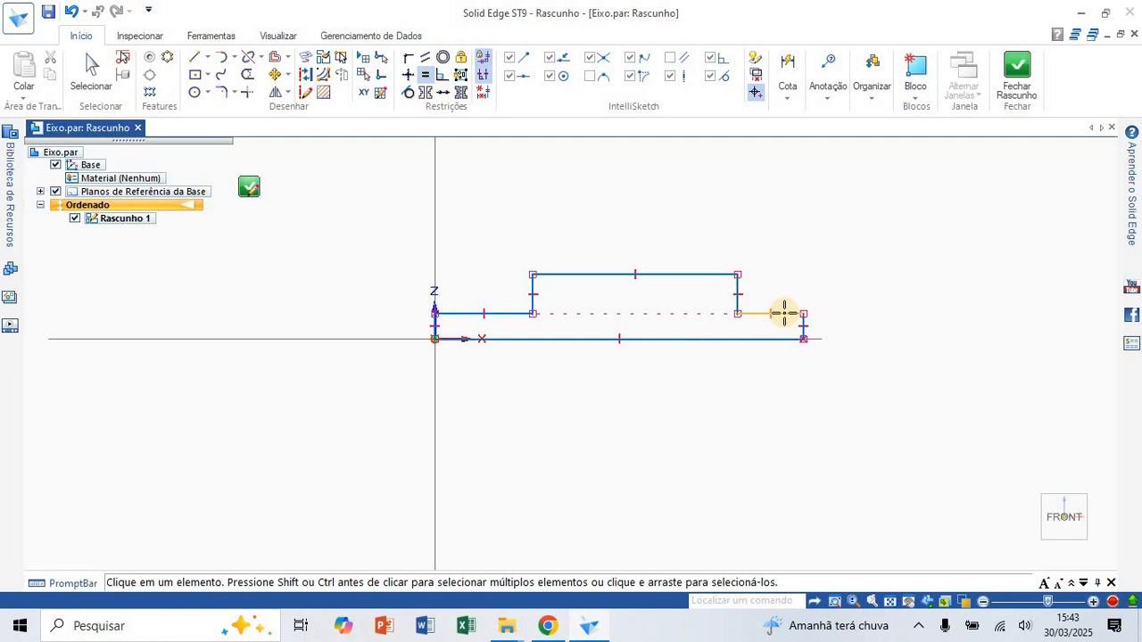
pyautogui.click(780, 314)
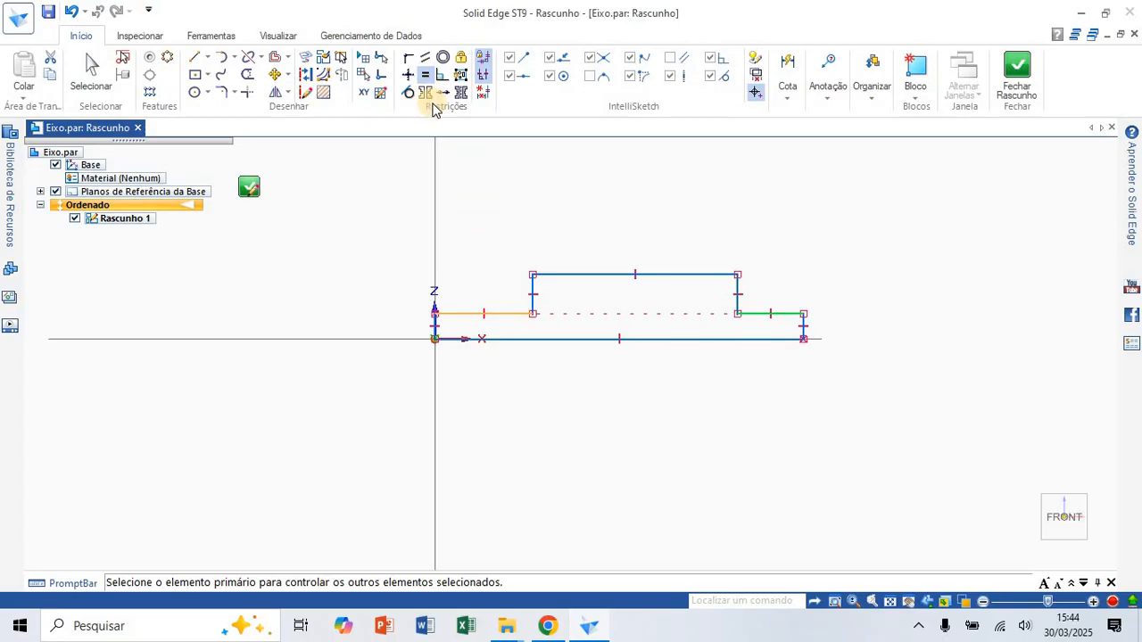
pyautogui.click(426, 77)
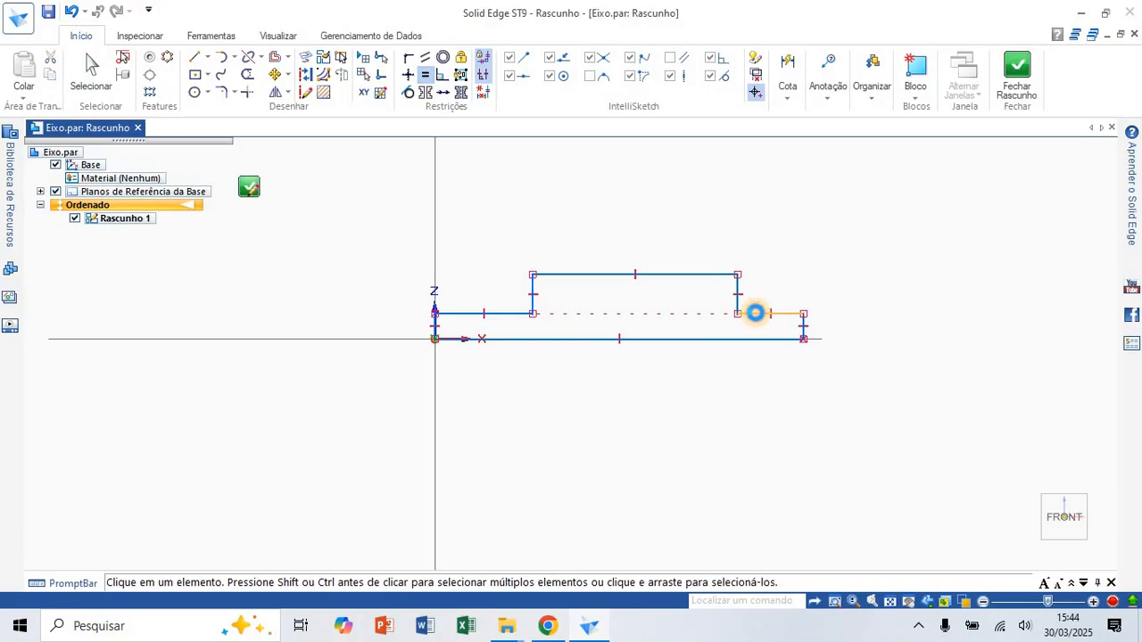
pyautogui.click(756, 313)
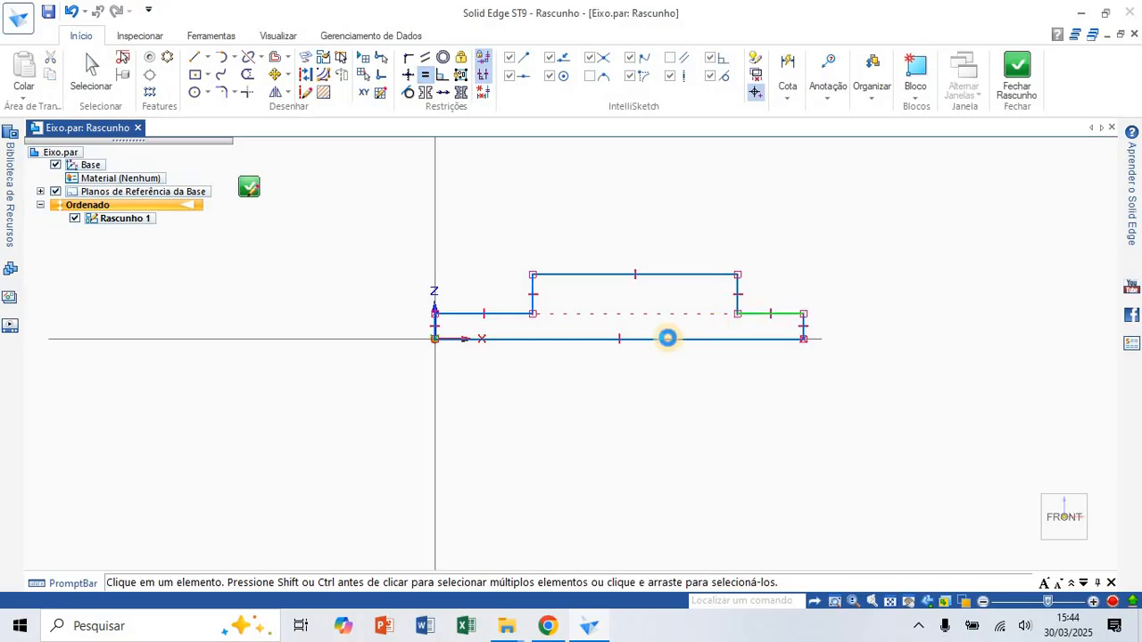
pyautogui.click(506, 313)
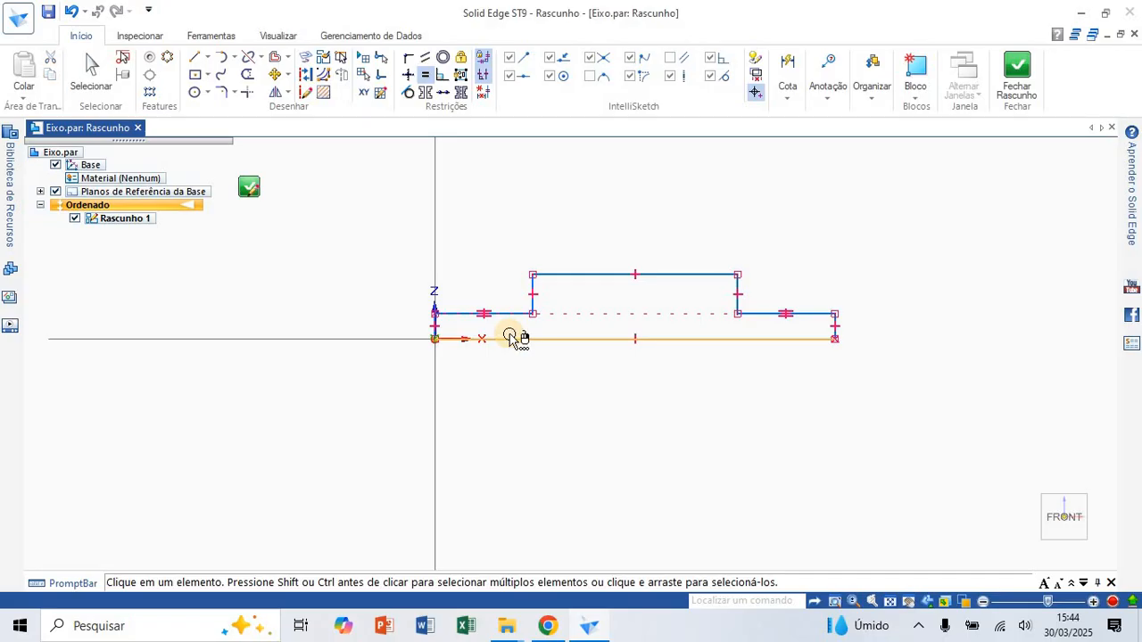
pyautogui.click(533, 285)
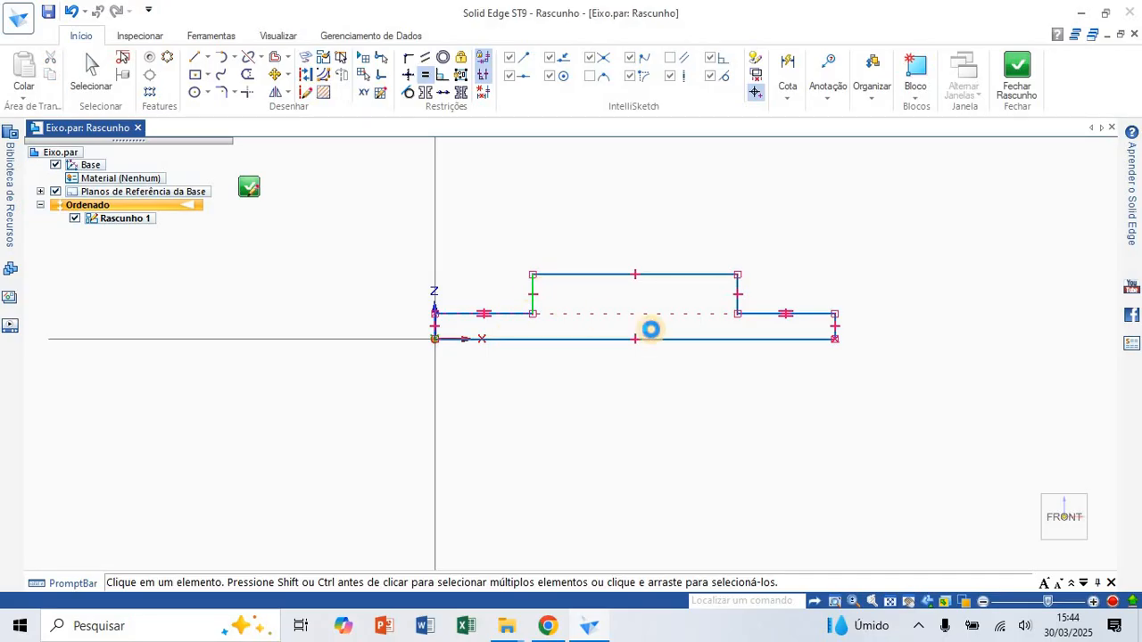
pyautogui.click(736, 303)
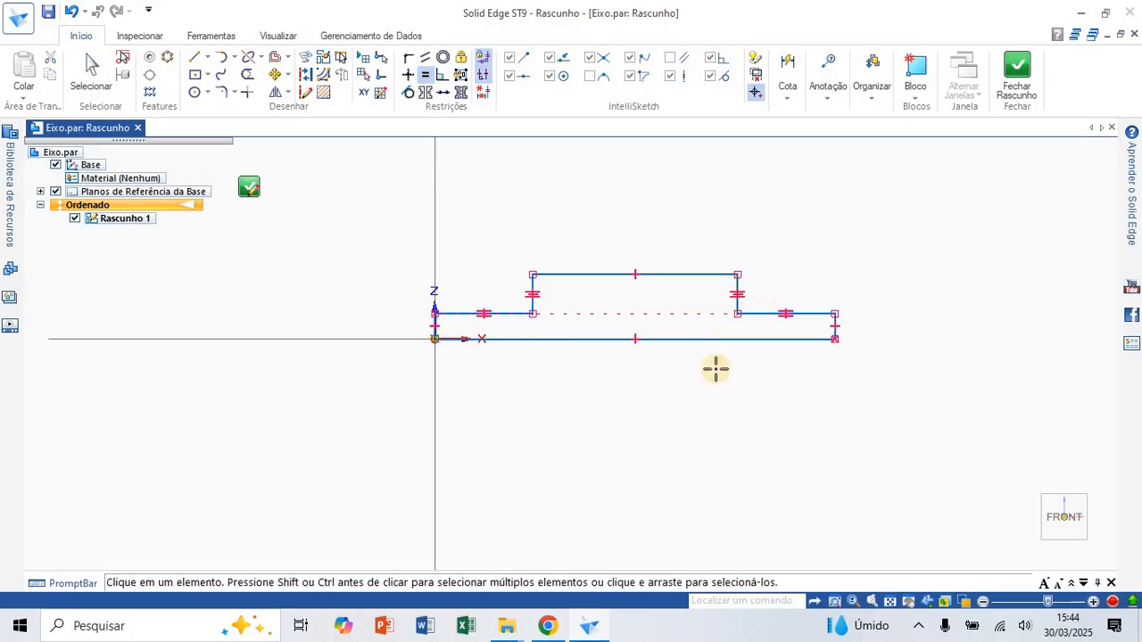
# Step: Check the spindle drawing in the PDF, return to Solid Edge and dimension the raised middle line's length to 66 mm
pyautogui.click(548, 625)
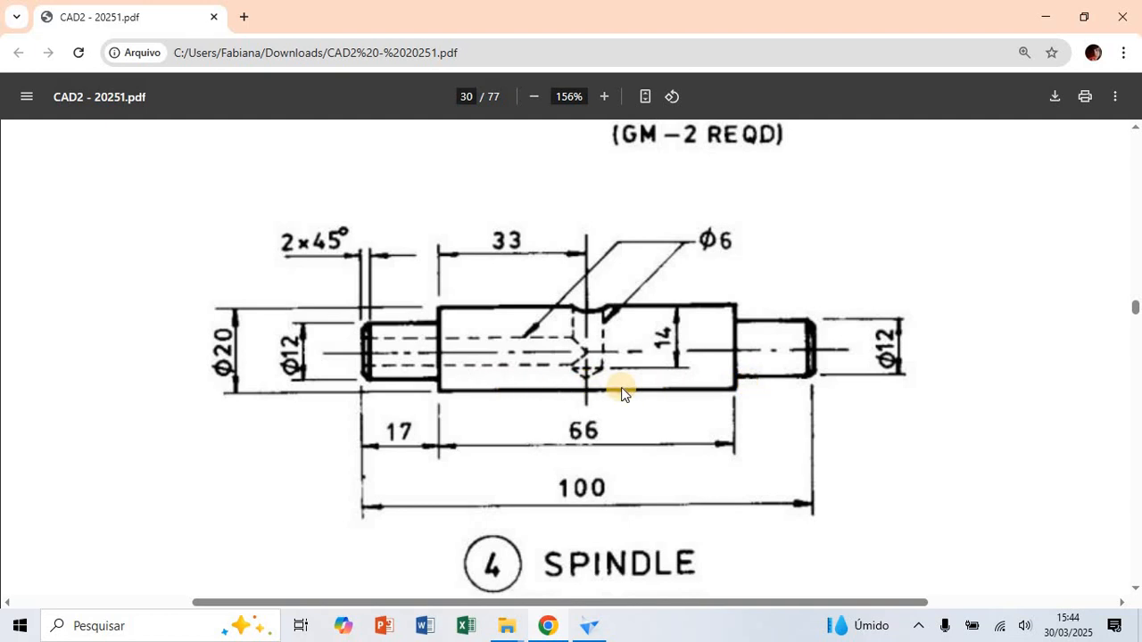
pyautogui.click(590, 628)
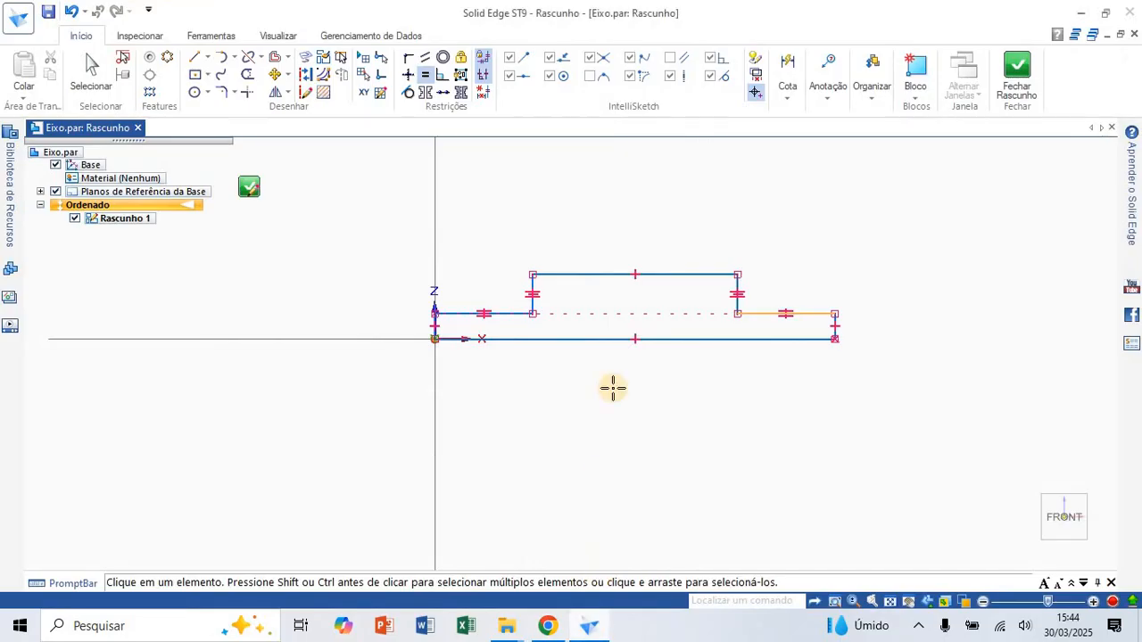
pyautogui.click(787, 74)
pyautogui.click(795, 135)
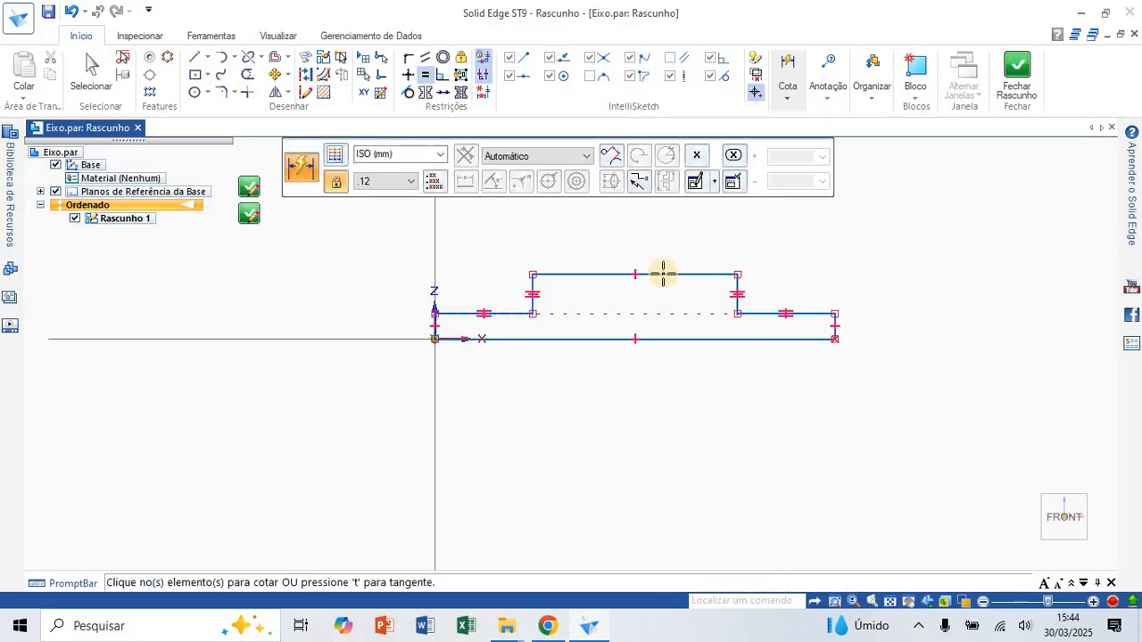
pyautogui.click(662, 274)
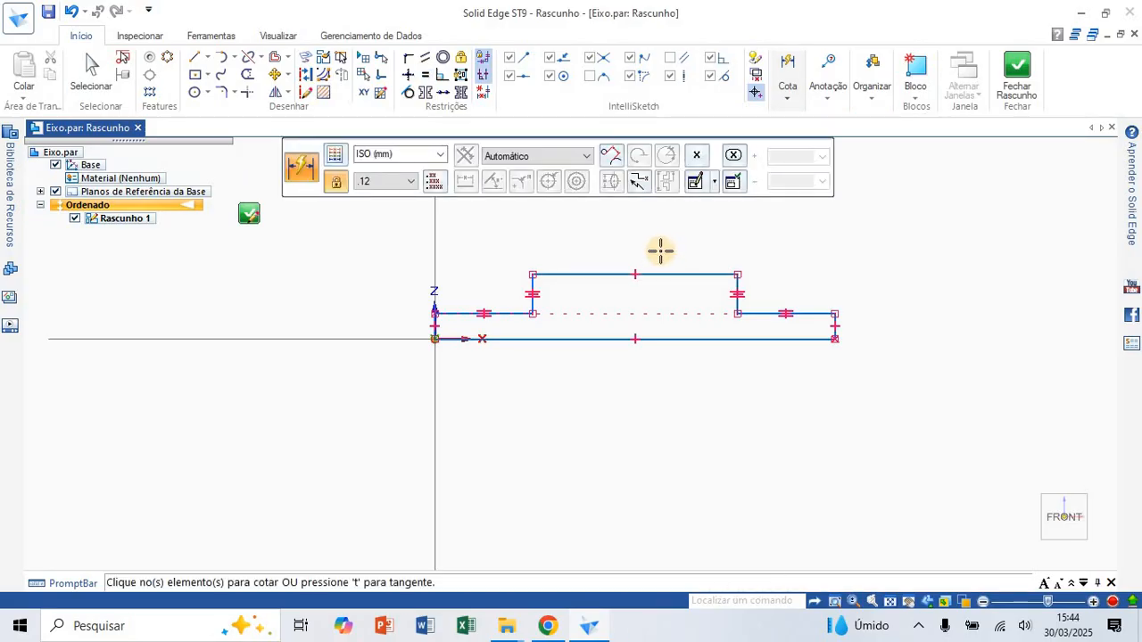
pyautogui.click(658, 243)
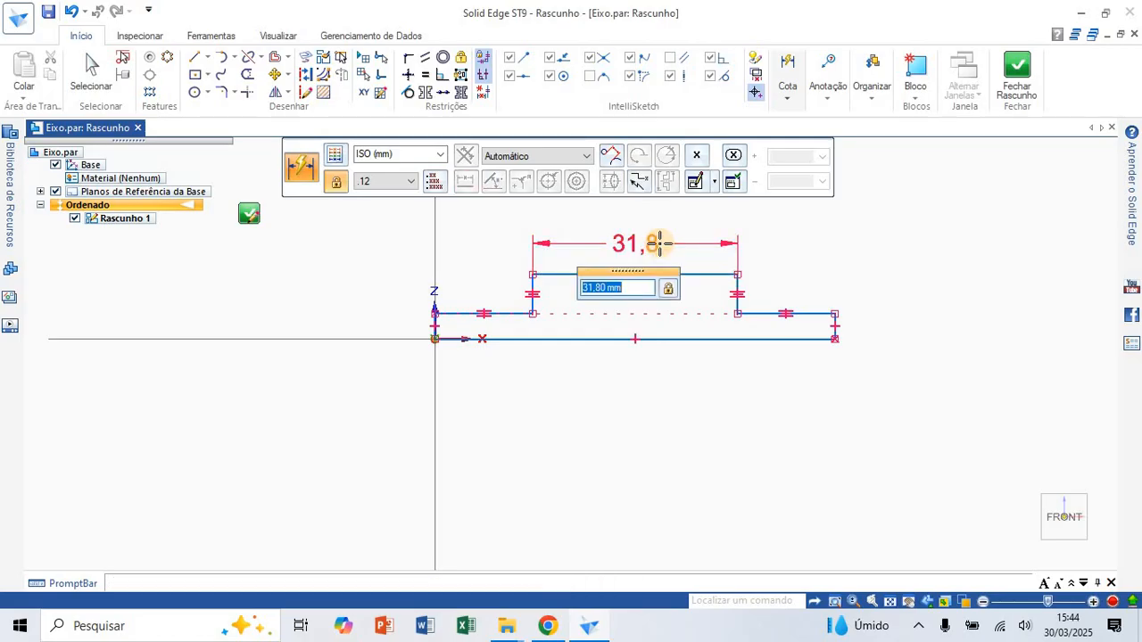
pyautogui.write('66')
pyautogui.press('Return')
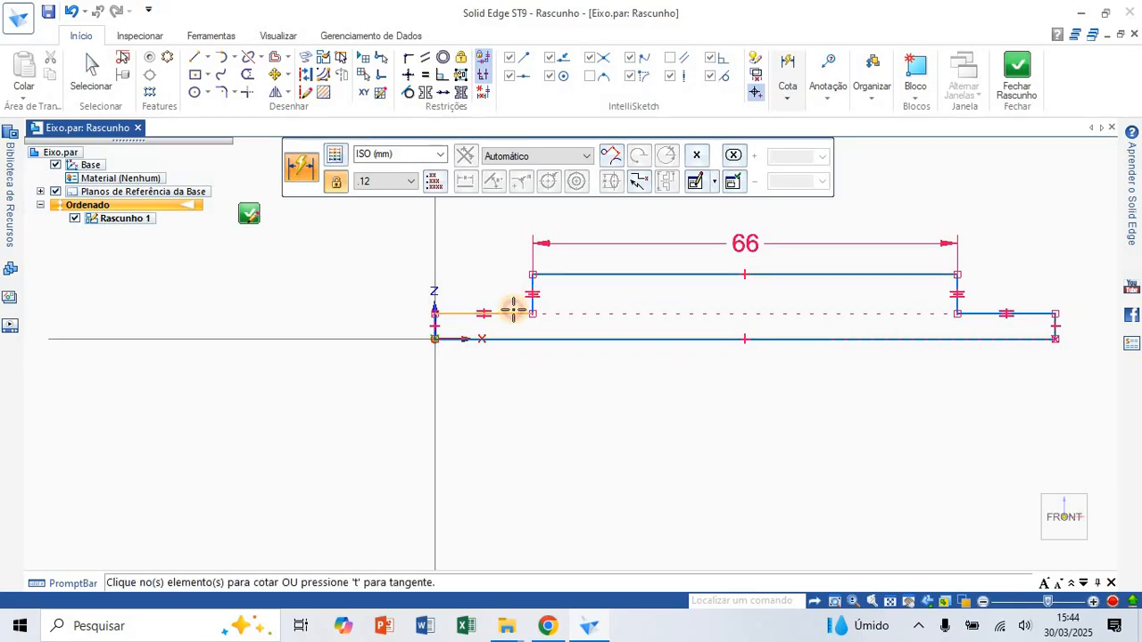
# Step: Dimension the outer horizontal step line next to the origin to a length of 17 mm
pyautogui.click(513, 311)
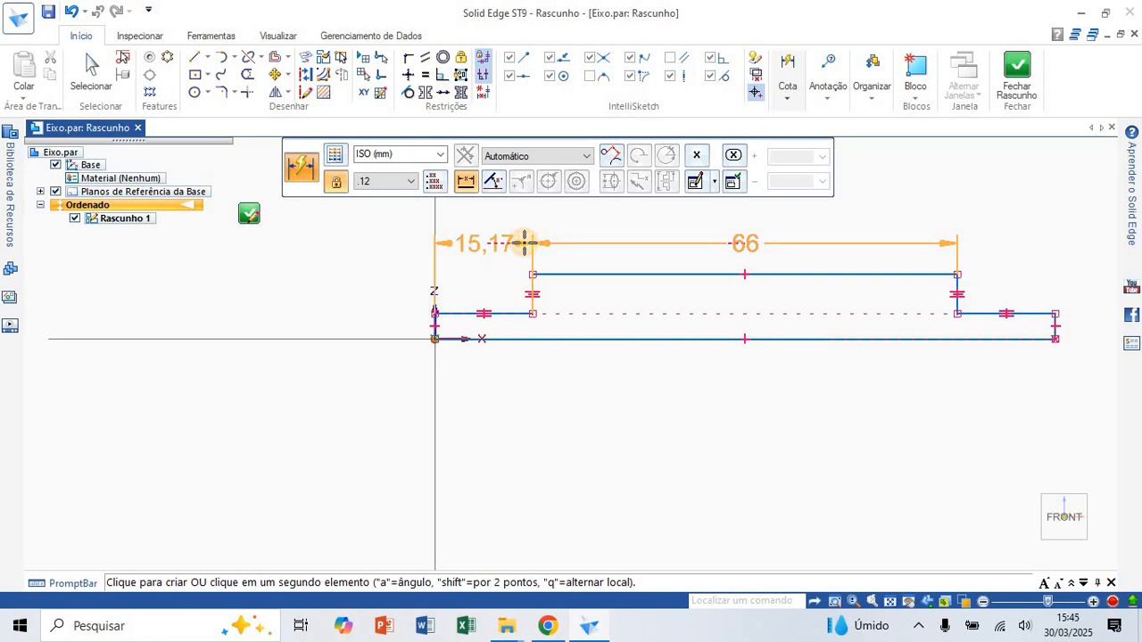
pyautogui.click(524, 240)
pyautogui.write('17')
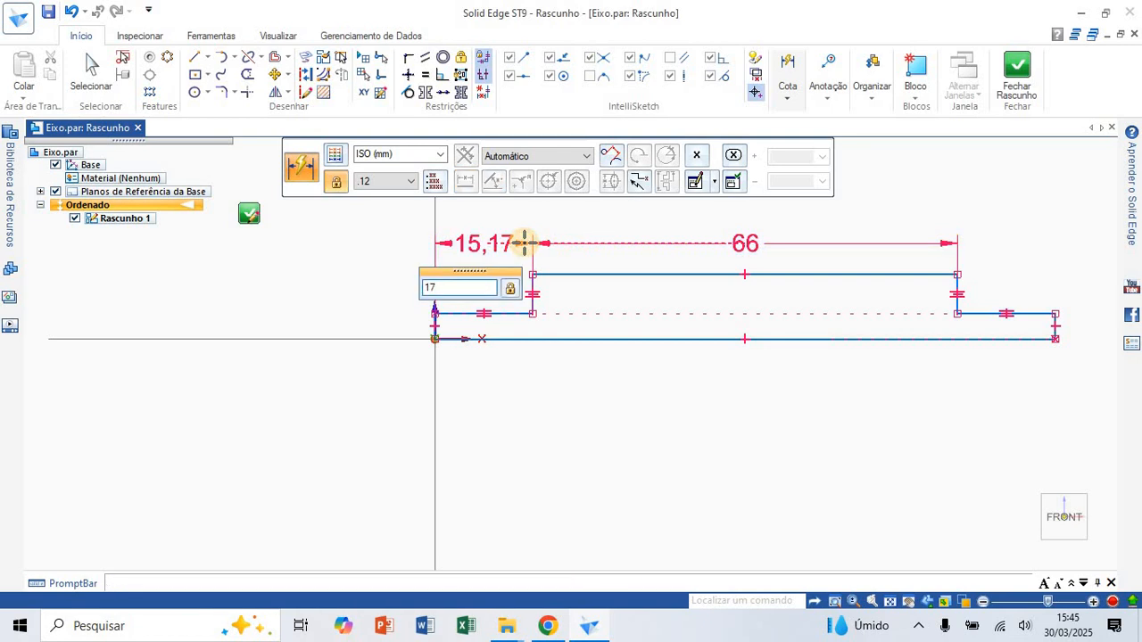
pyautogui.press('Return')
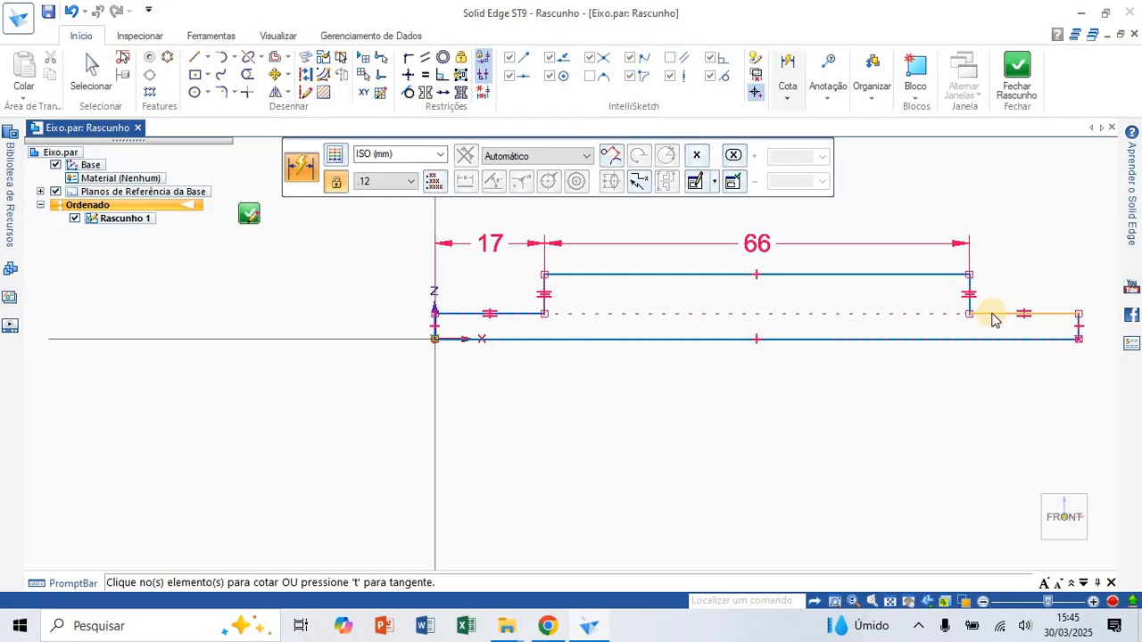
# Step: Check the spindle drawing in the PDF, return to Solid Edge and dimension the overall length of the profile's base line
pyautogui.hotkey('alt', 'Tab')
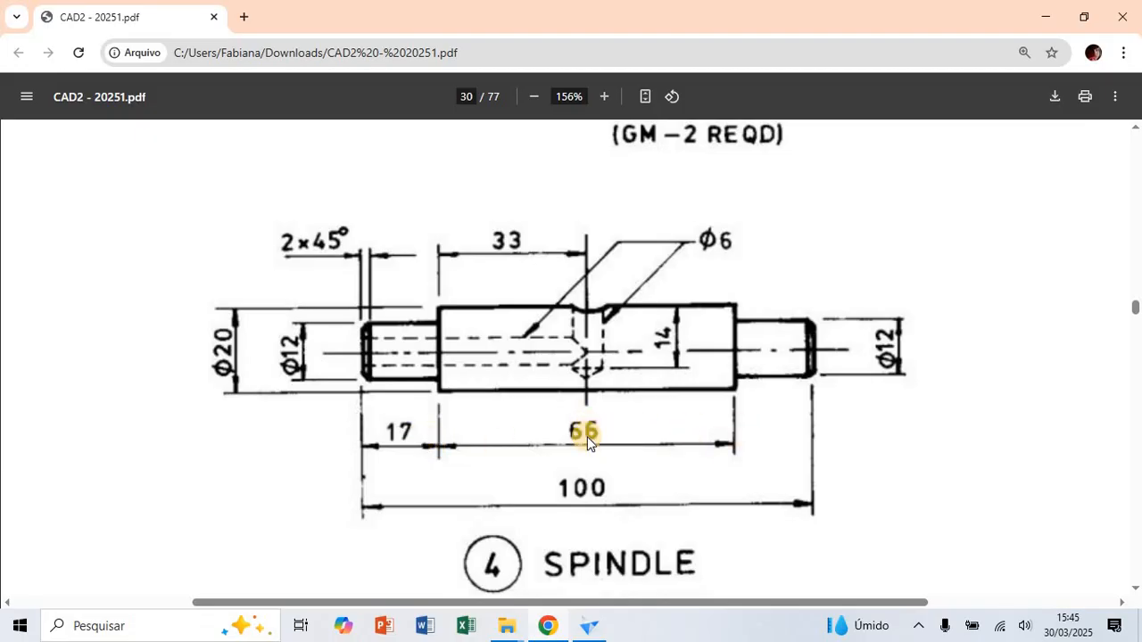
pyautogui.hotkey('alt', 'Tab')
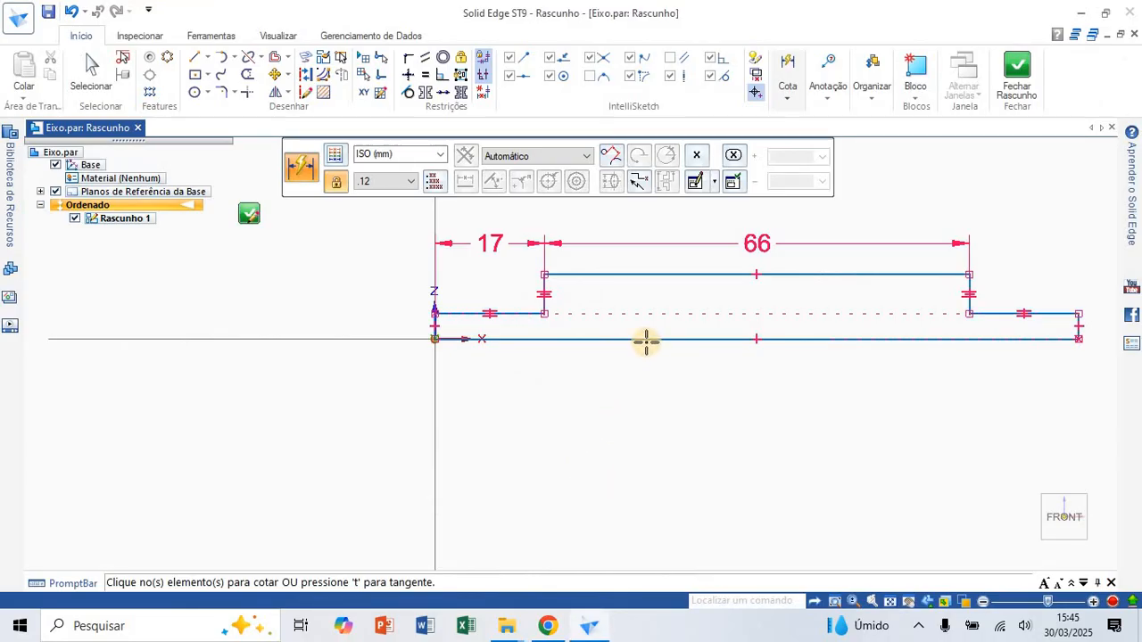
pyautogui.click(646, 340)
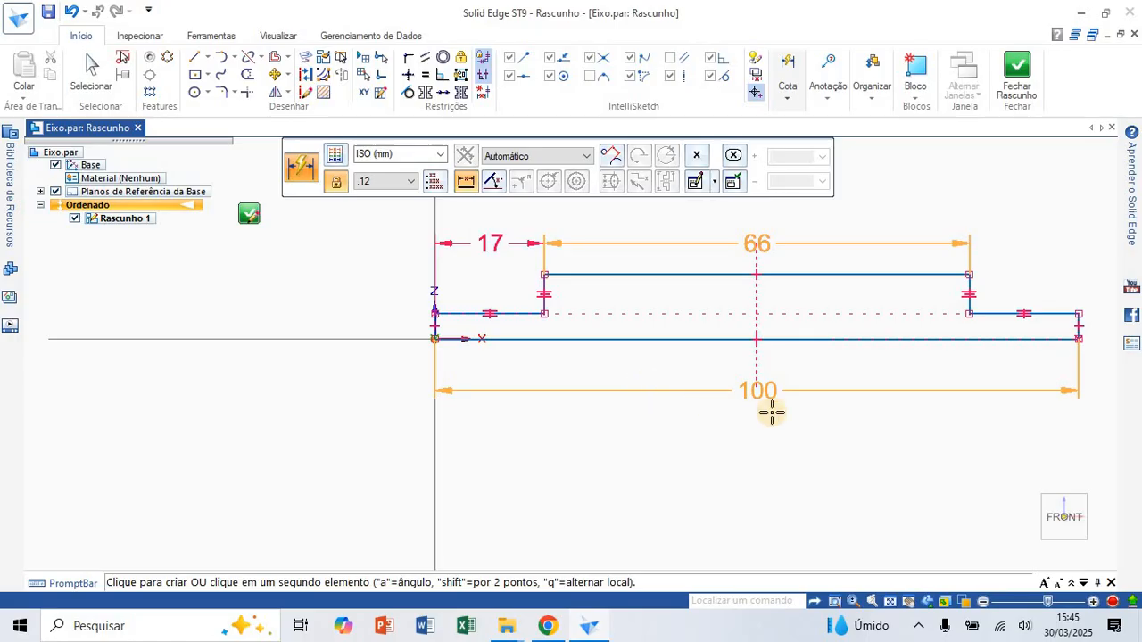
pyautogui.click(745, 373)
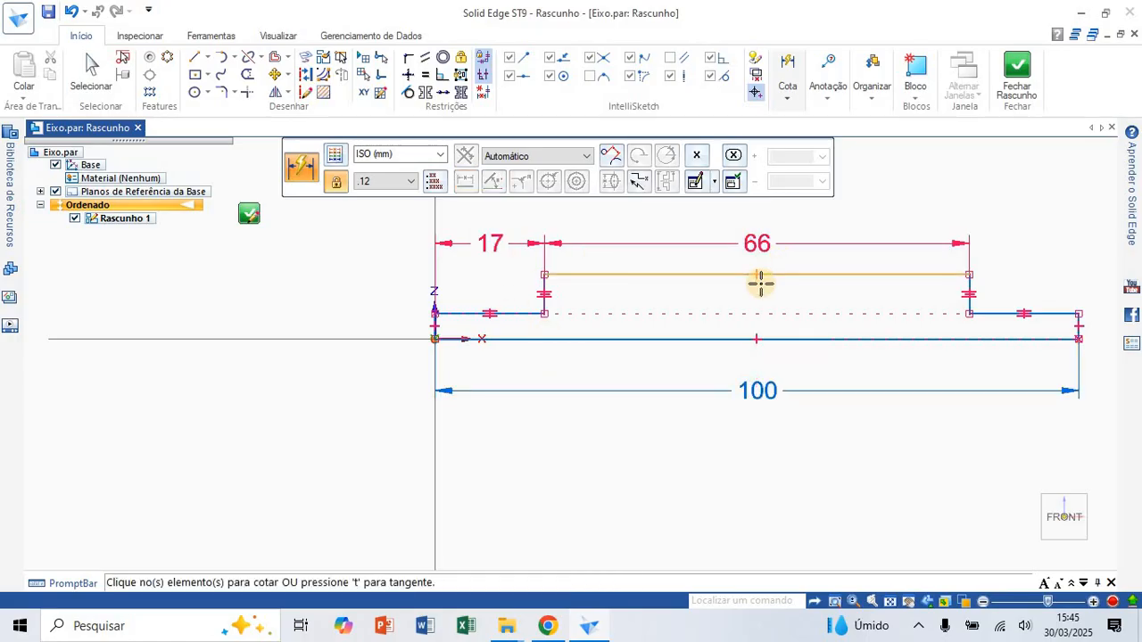
# Step: Check the diameters in the PDF and add a Symmetric Diameter dimension of 12 mm from the base line to the outer step line
pyautogui.hotkey('alt', 'Tab')
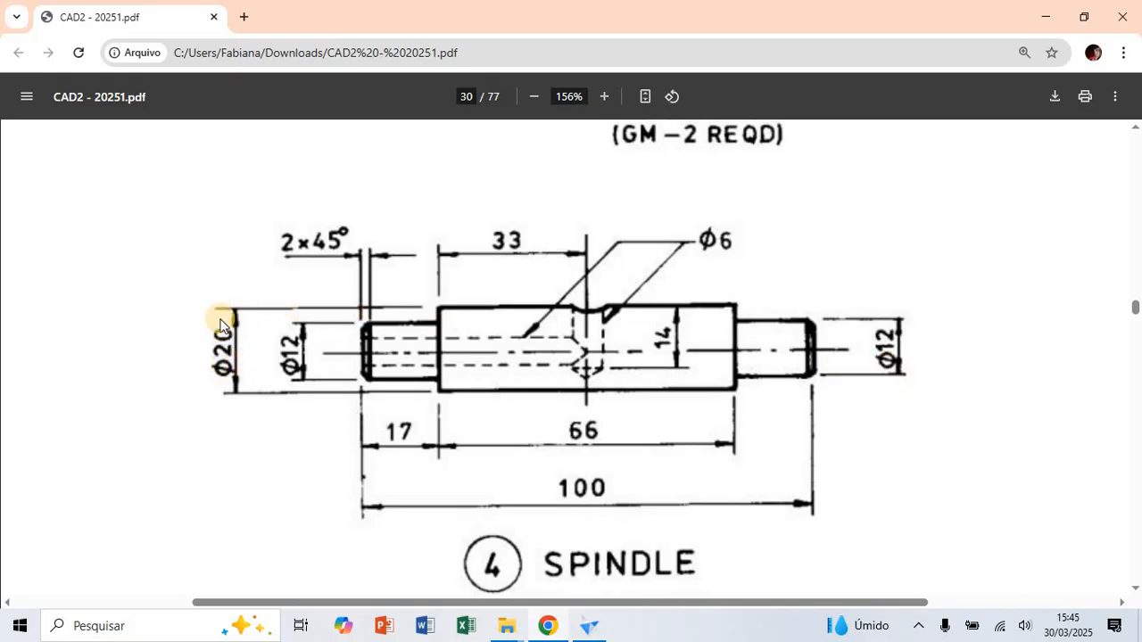
pyautogui.hotkey('alt', 'Tab')
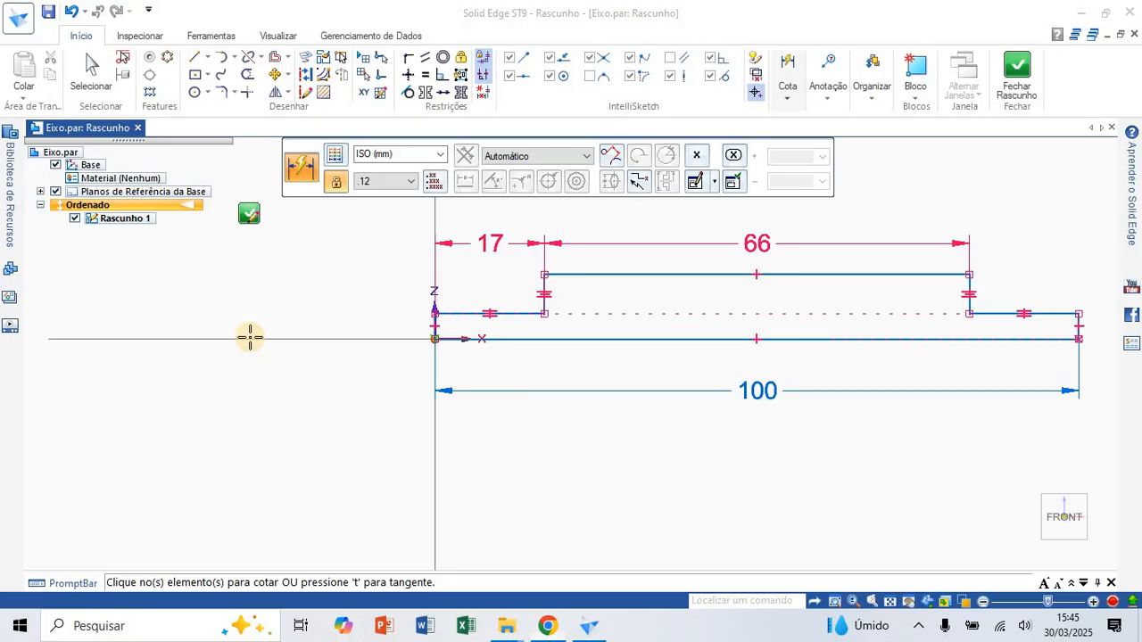
pyautogui.click(789, 108)
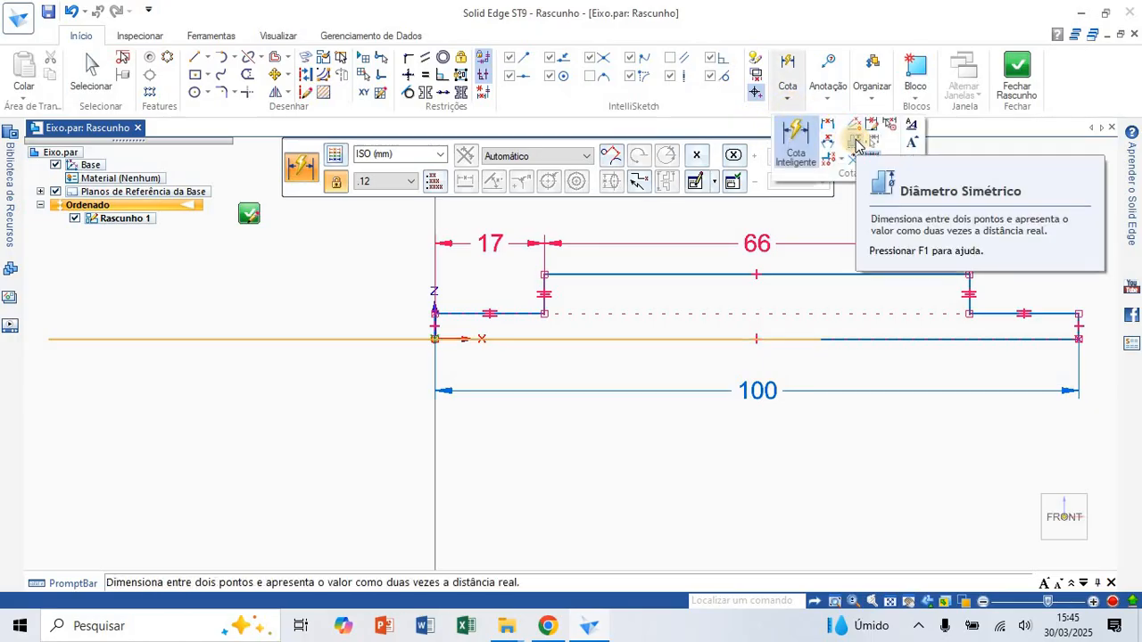
pyautogui.click(857, 143)
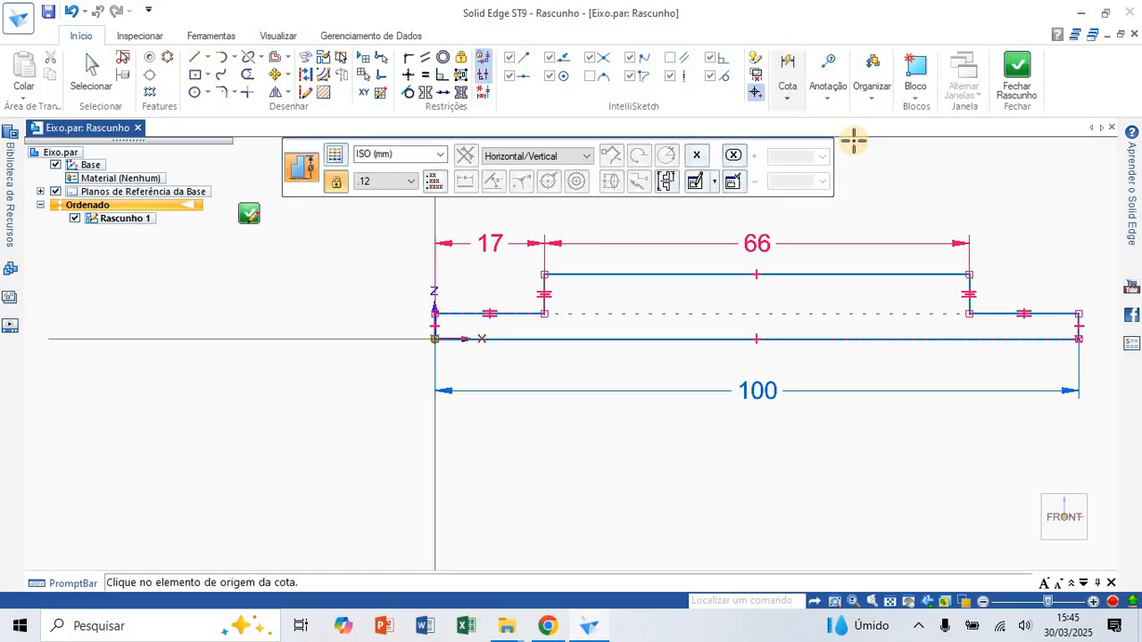
pyautogui.click(813, 338)
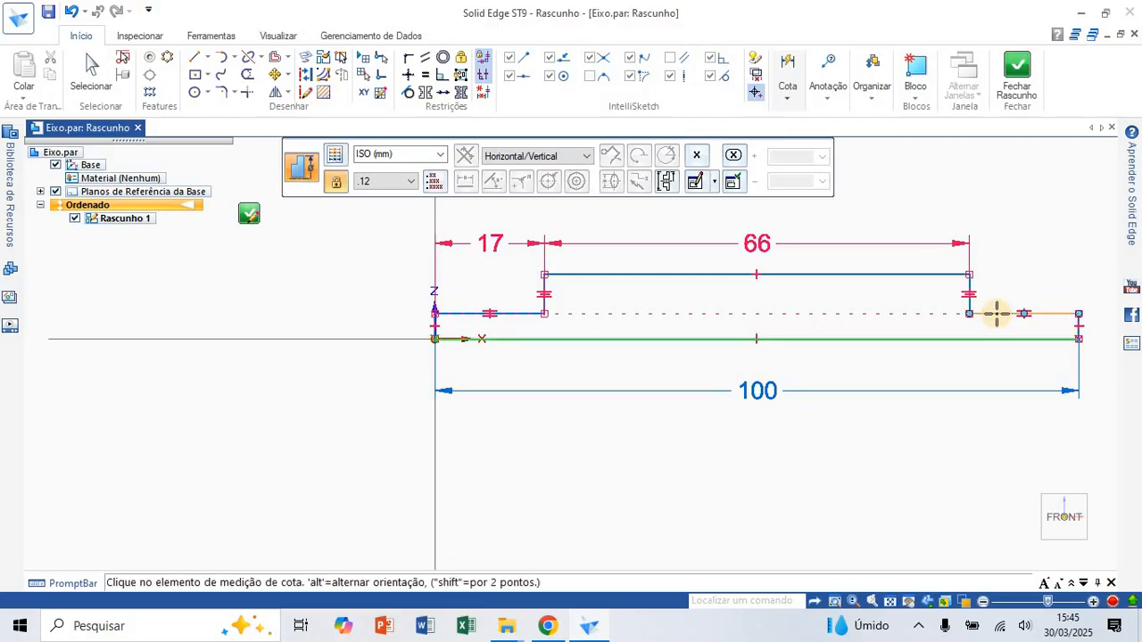
pyautogui.click(996, 313)
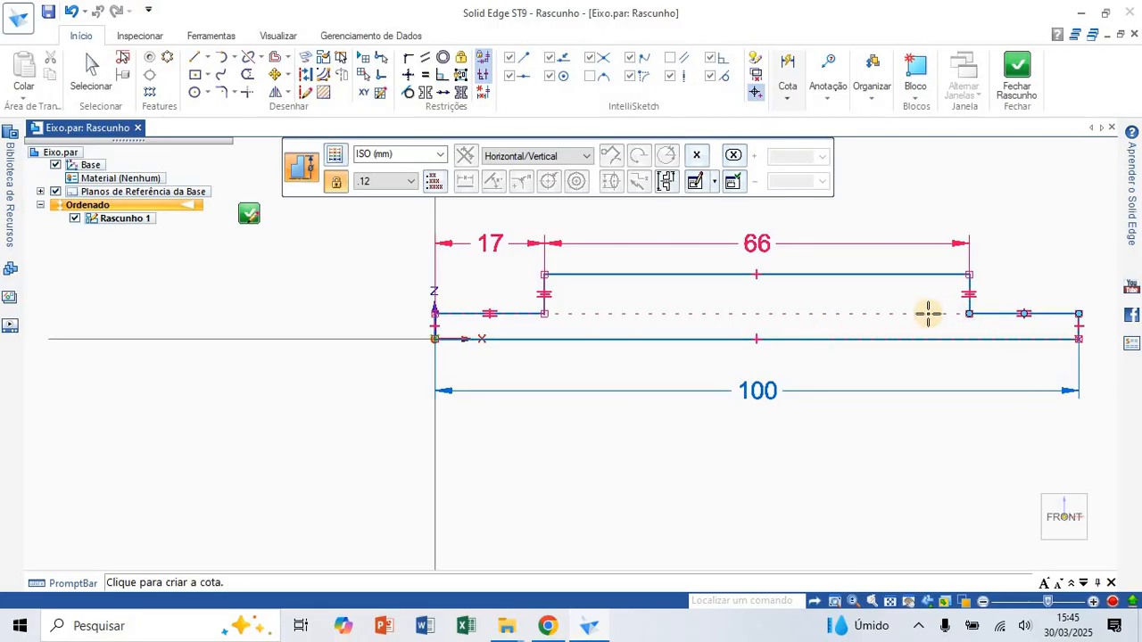
pyautogui.click(889, 288)
pyautogui.hotkey('alt', 'Tab')
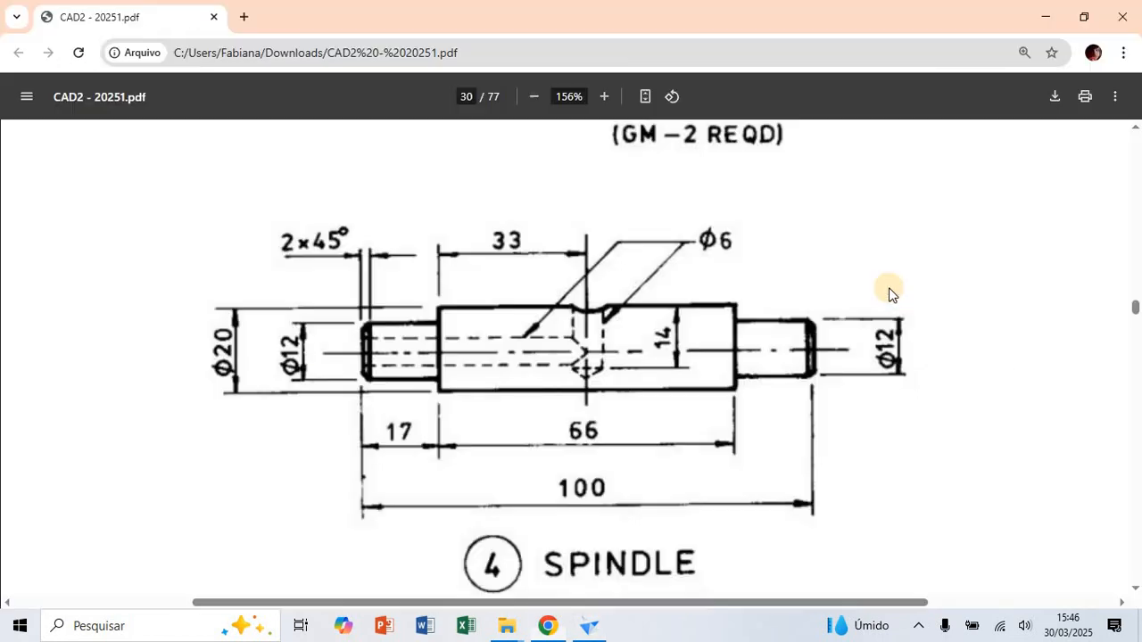
pyautogui.hotkey('alt', 'Tab')
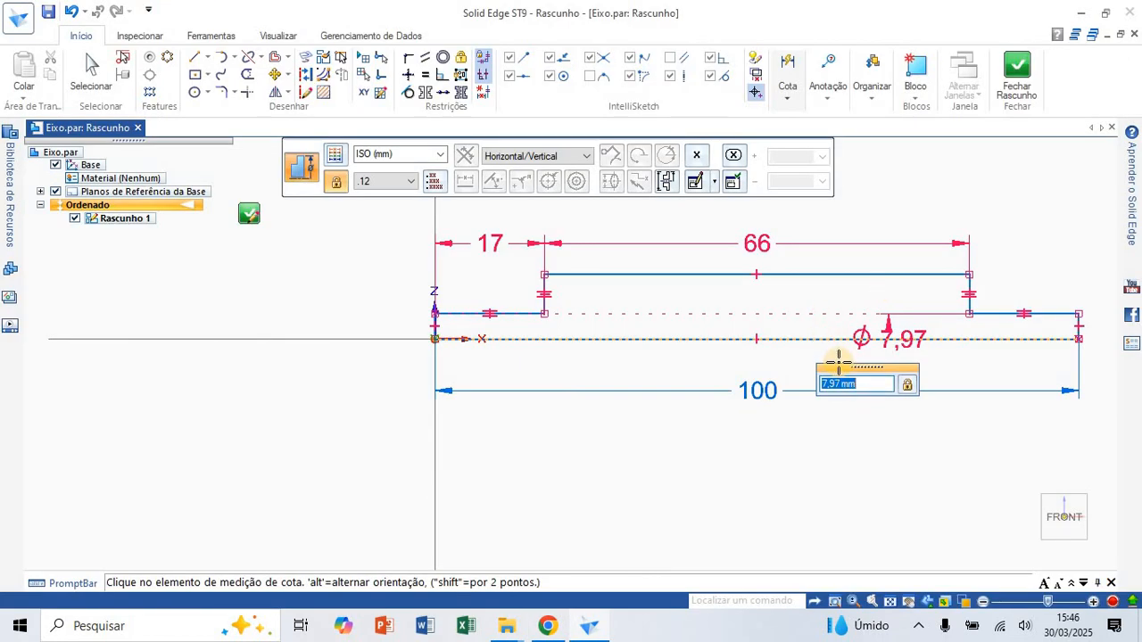
pyautogui.write('12')
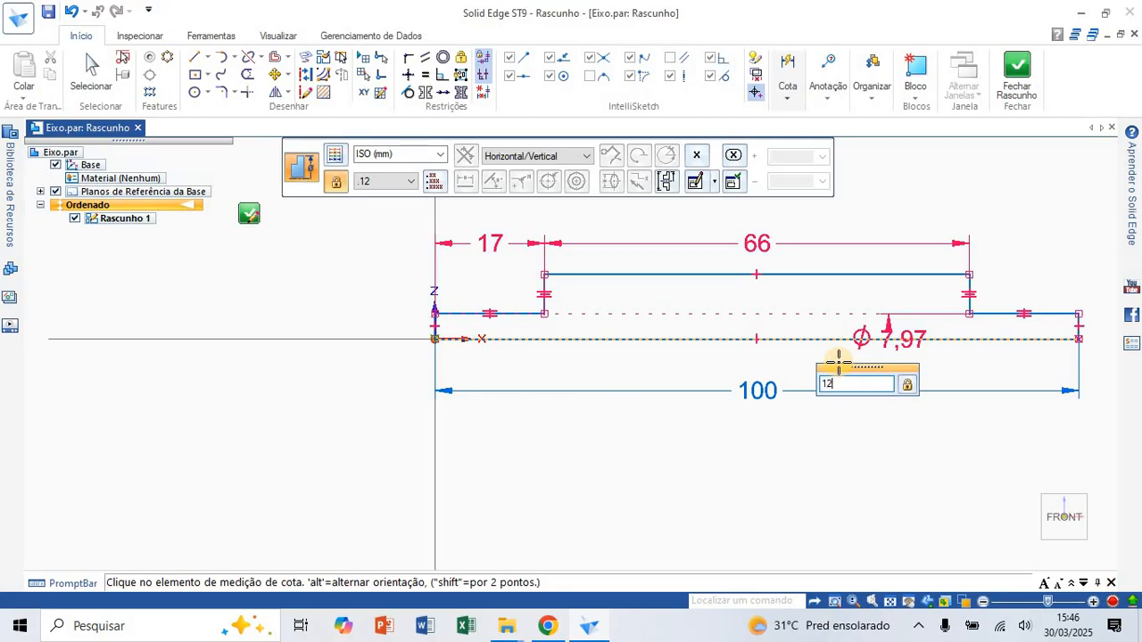
pyautogui.press('Return')
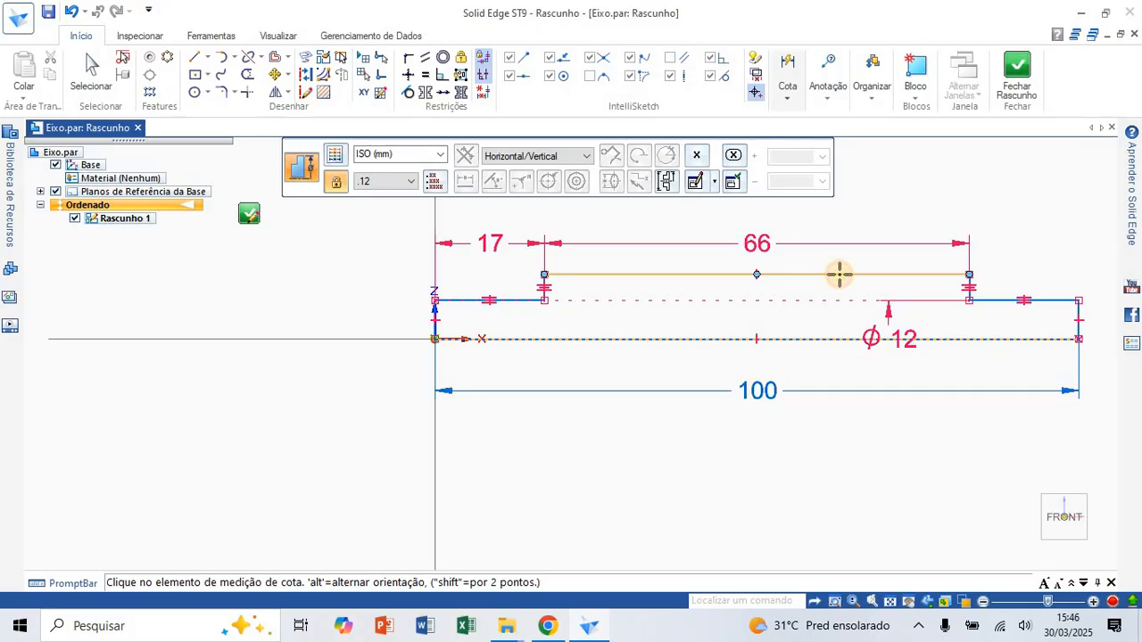
# Step: Add a Symmetric Diameter dimension from the base line to the raised middle line and set it to 20 mm
pyautogui.click(838, 274)
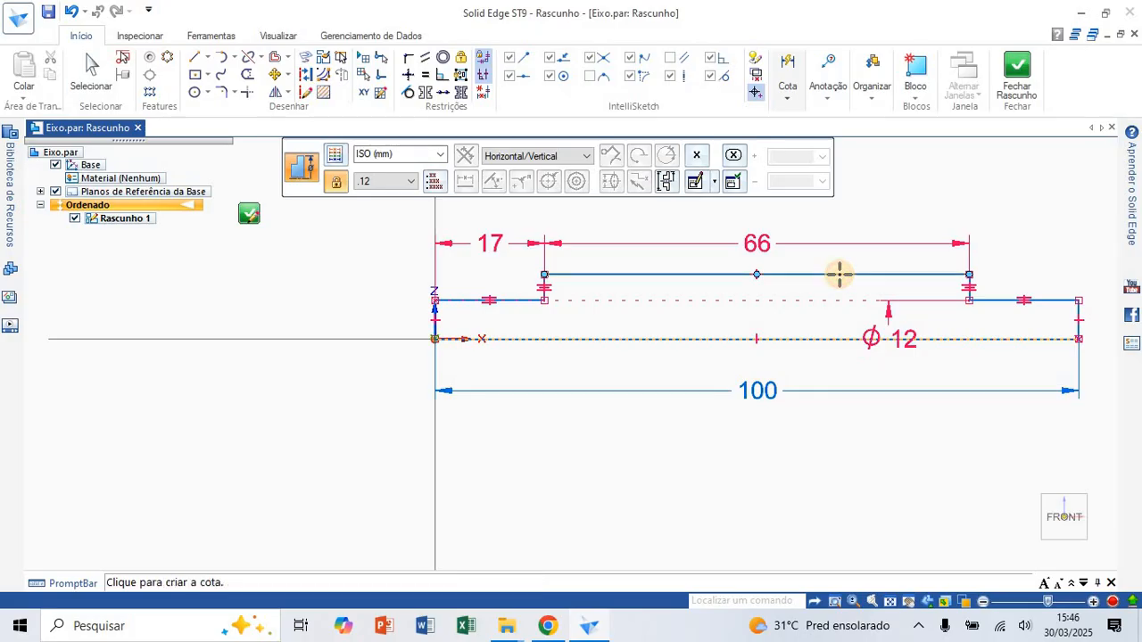
pyautogui.click(803, 337)
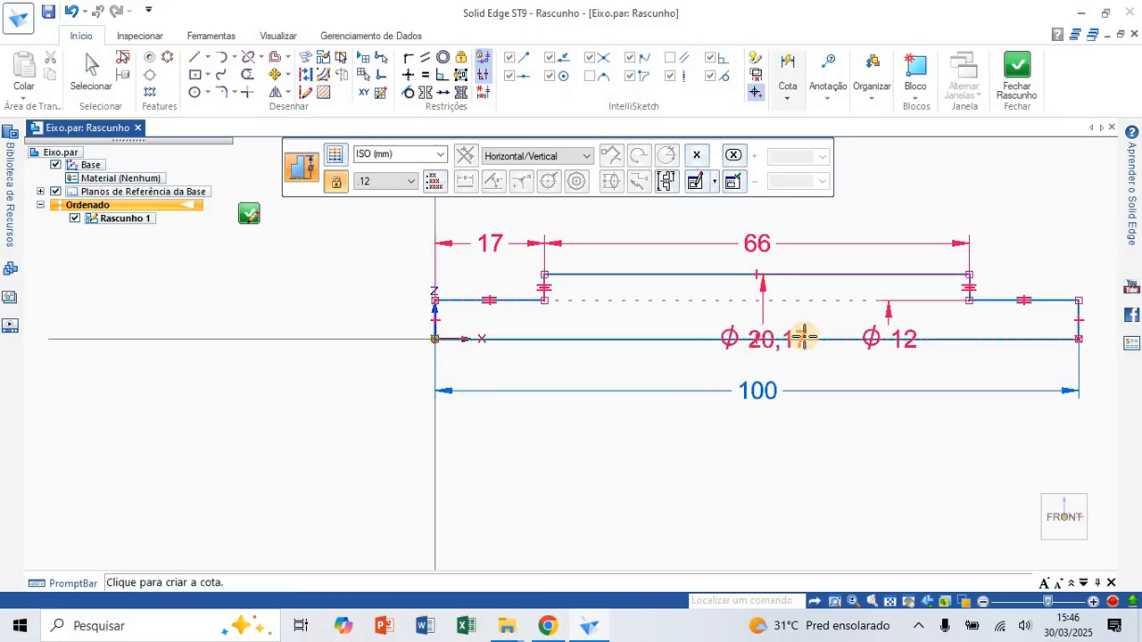
pyautogui.click(802, 337)
pyautogui.click(800, 339)
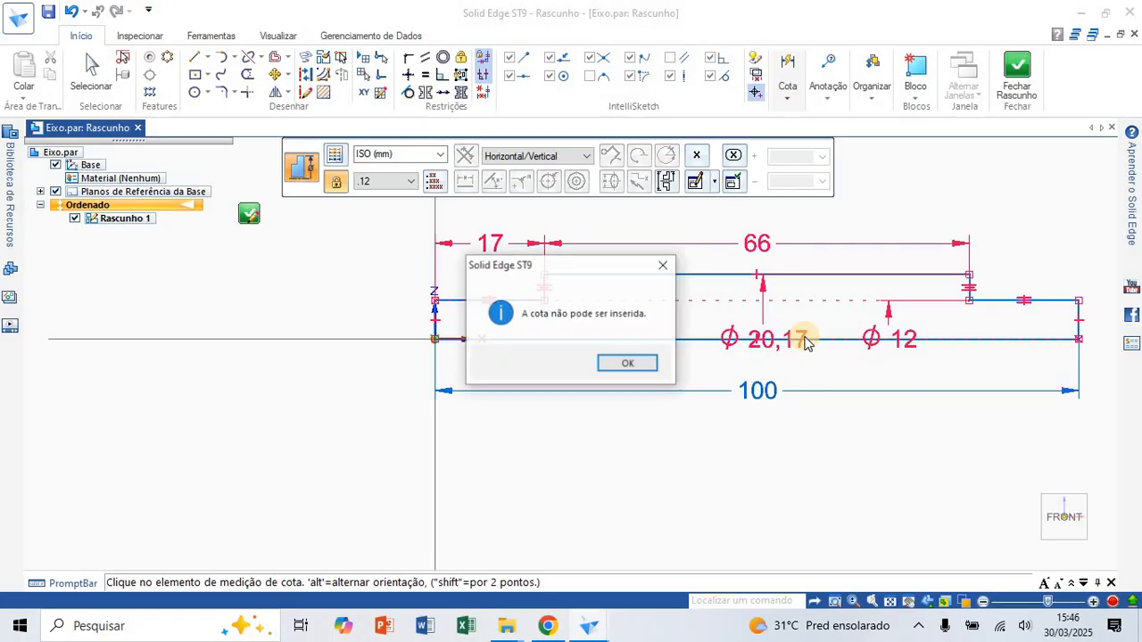
pyautogui.click(643, 362)
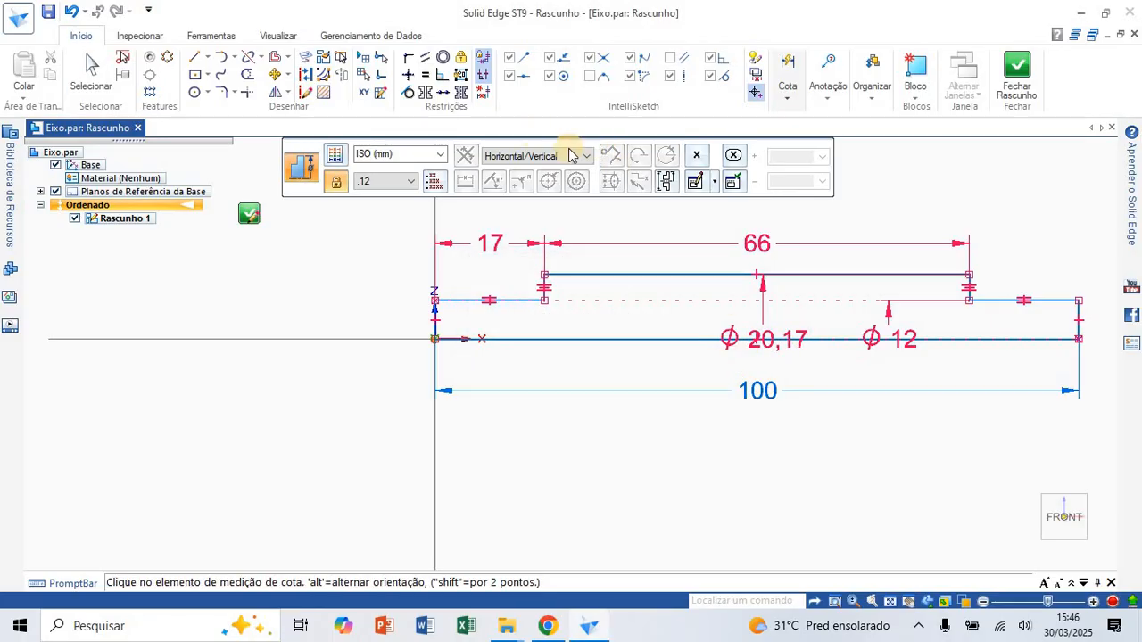
pyautogui.press('Escape')
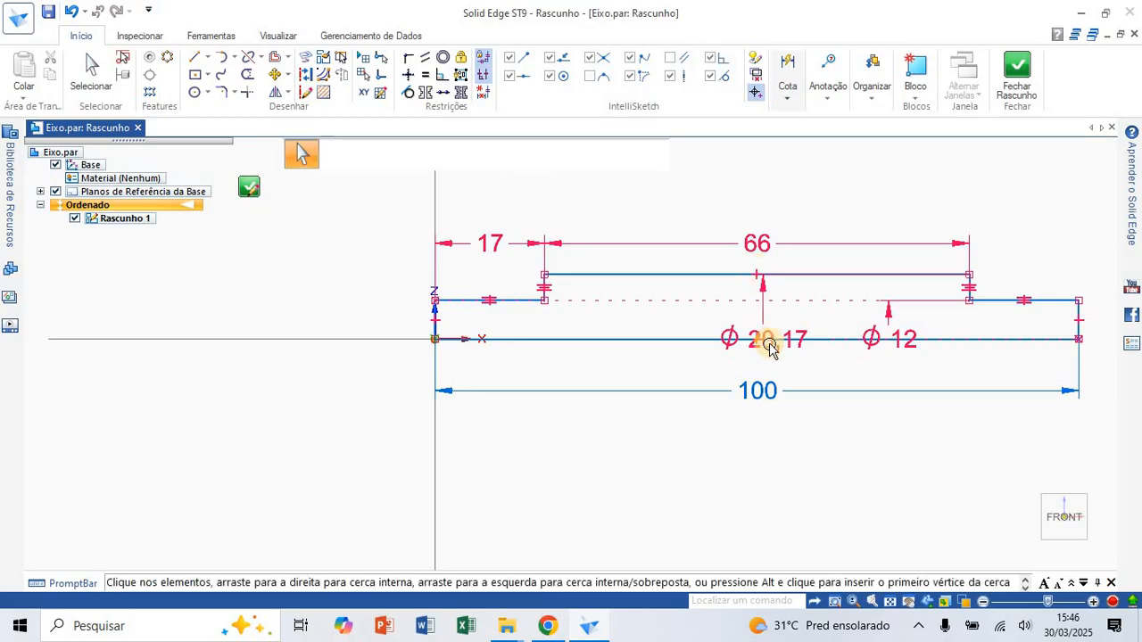
pyautogui.click(766, 355)
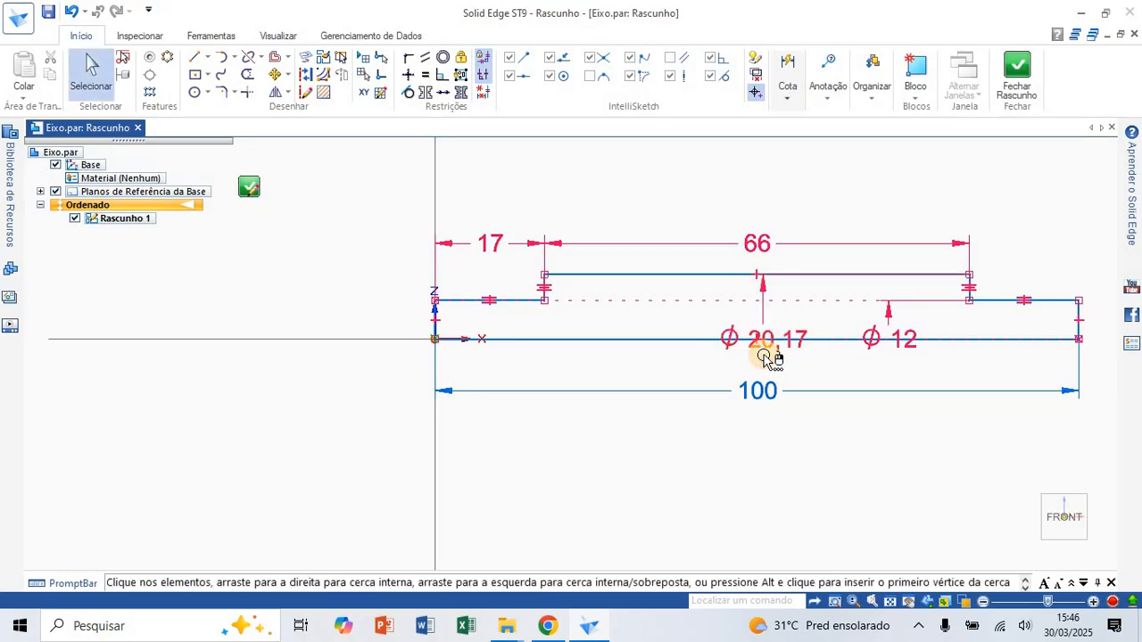
pyautogui.click(763, 356)
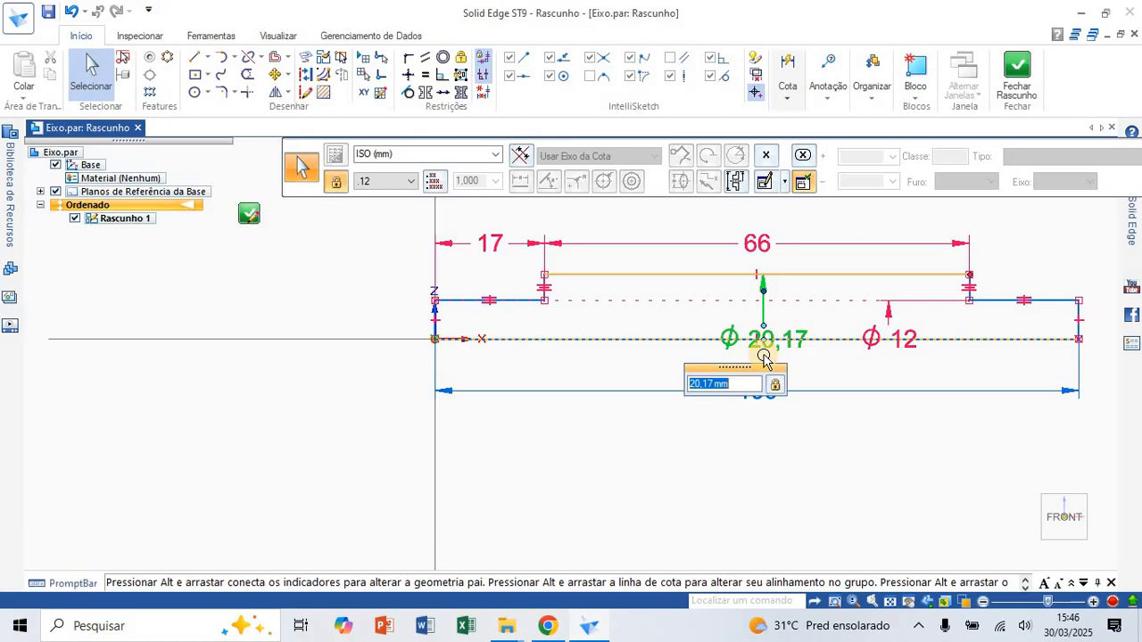
pyautogui.write('2')
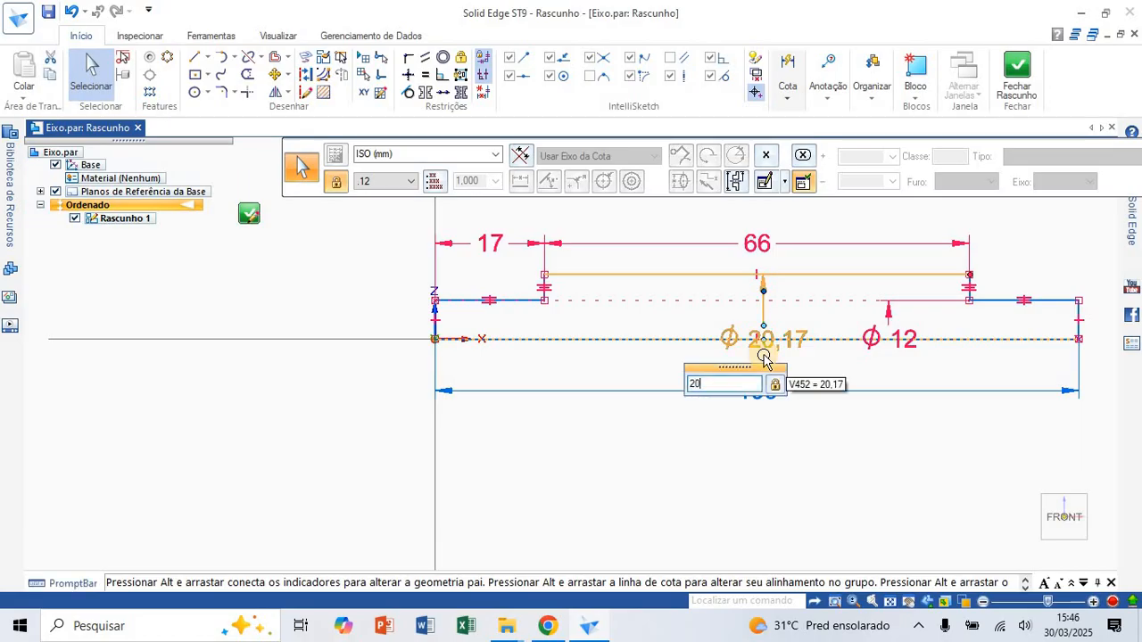
pyautogui.write('0')
pyautogui.press('Return')
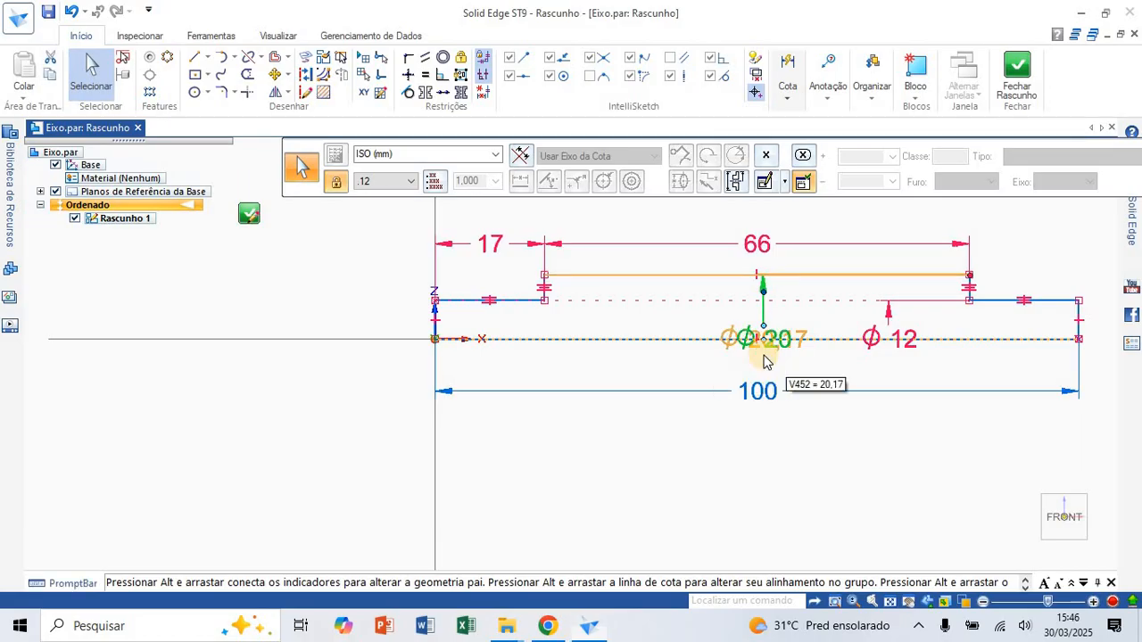
# Step: Compare the dimensioned profile with the PDF drawing, return to Solid Edge and close and finish the sketch
pyautogui.hotkey('alt', 'Tab')
pyautogui.hotkey('alt', 'Tab')
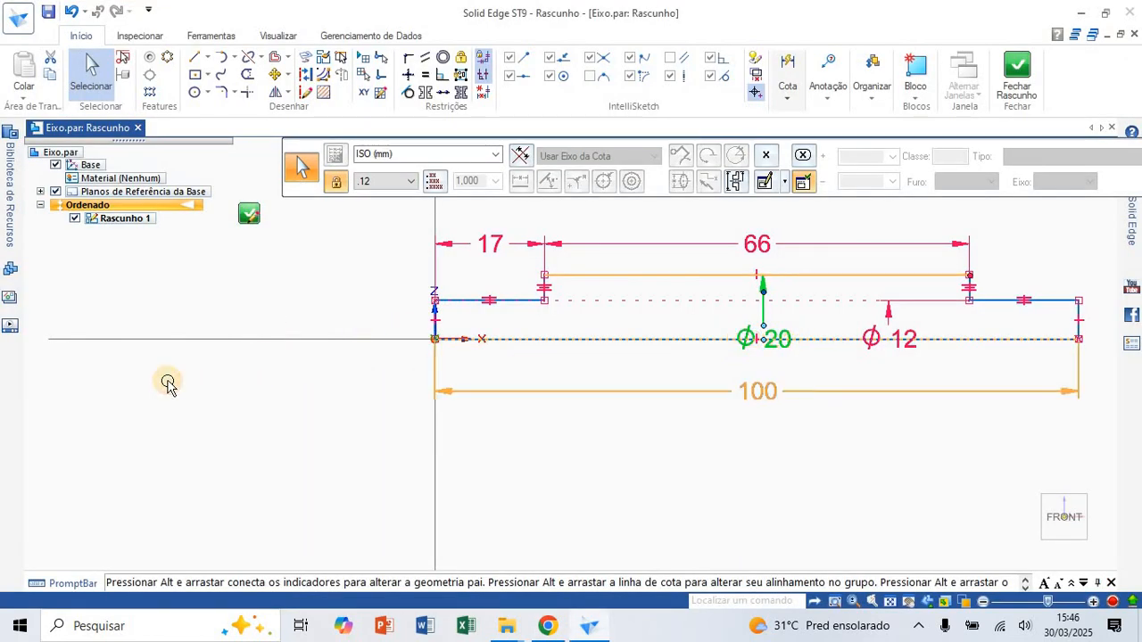
pyautogui.scroll(-2, 150, 395)
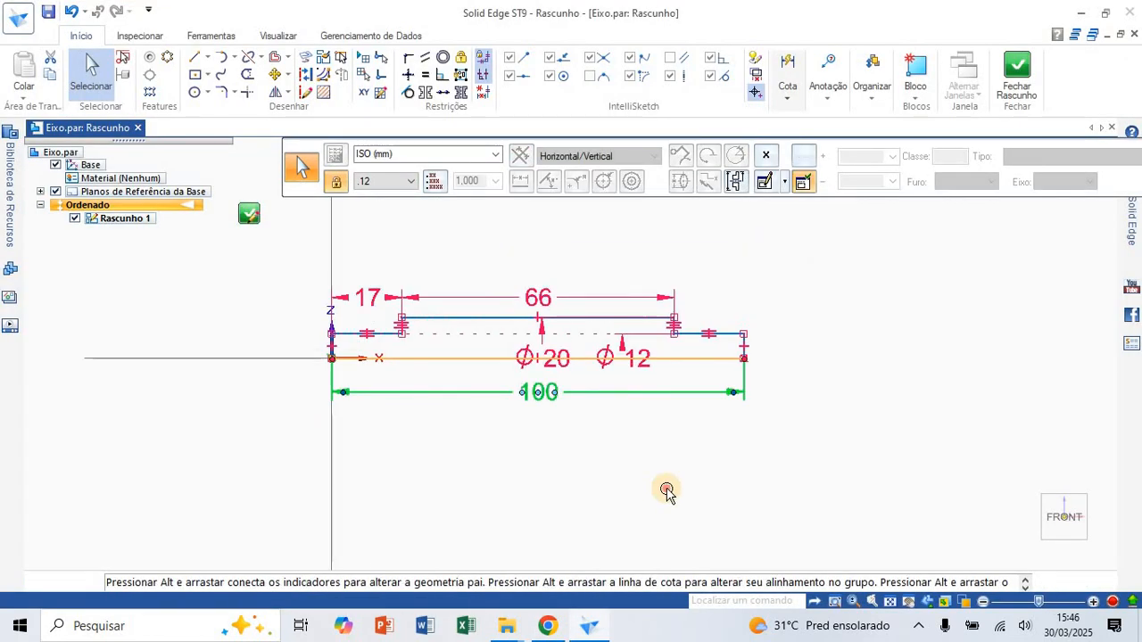
pyautogui.press('Escape')
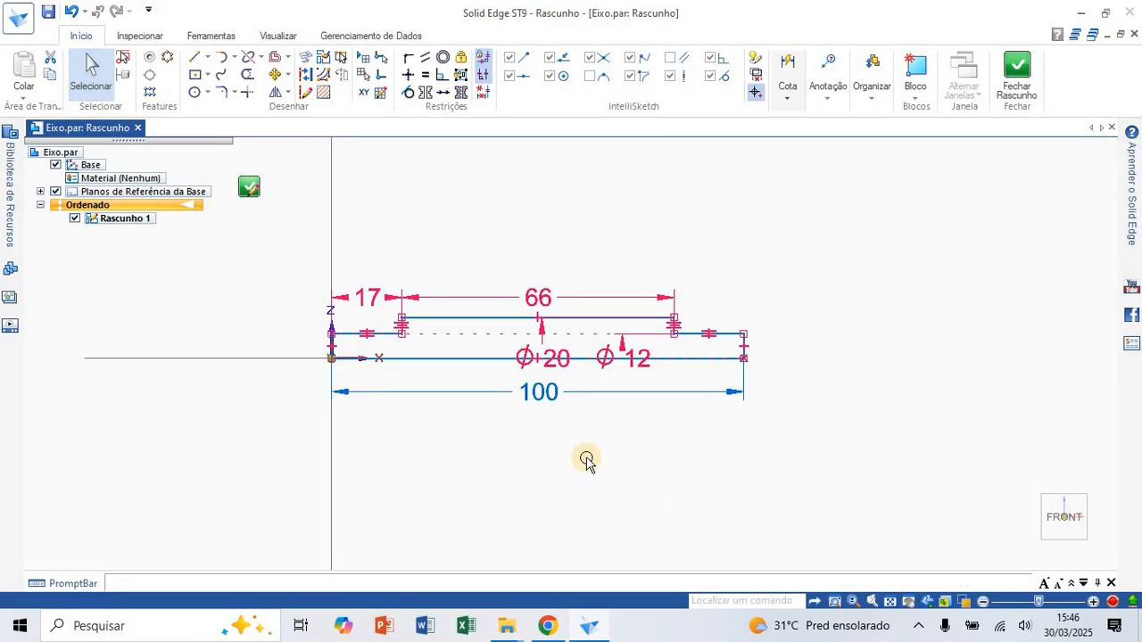
pyautogui.scroll(1, 588, 453)
pyautogui.scroll(1, 588, 451)
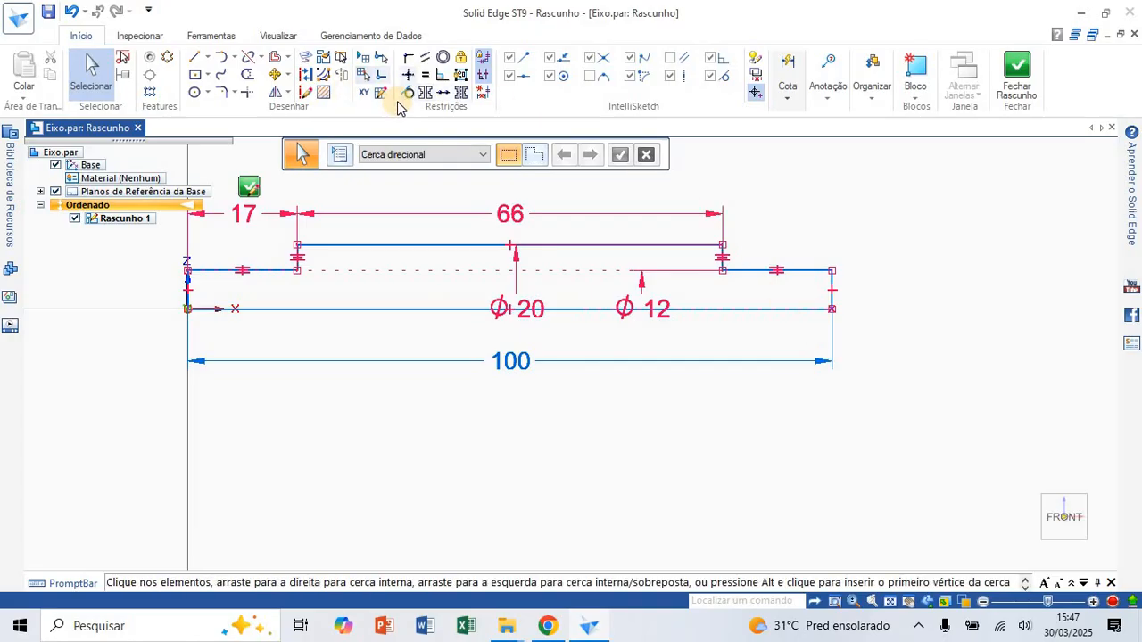
pyautogui.click(1020, 94)
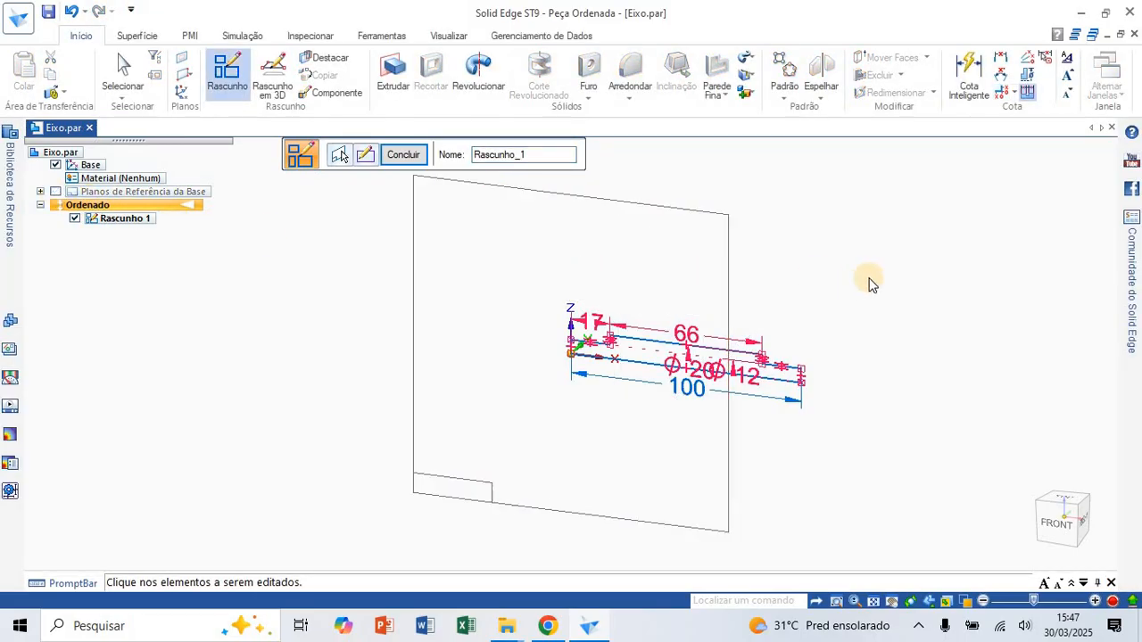
pyautogui.click(404, 155)
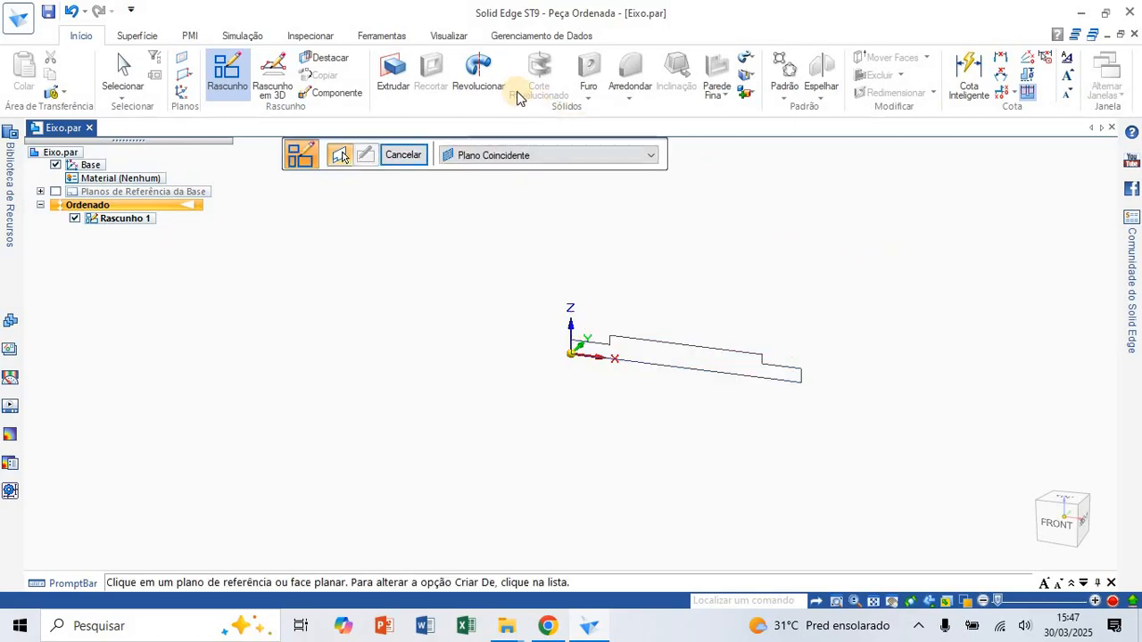
# Step: Revolve the closed sketch profile chain 360° about its base line and finish the Revolve command
pyautogui.click(483, 83)
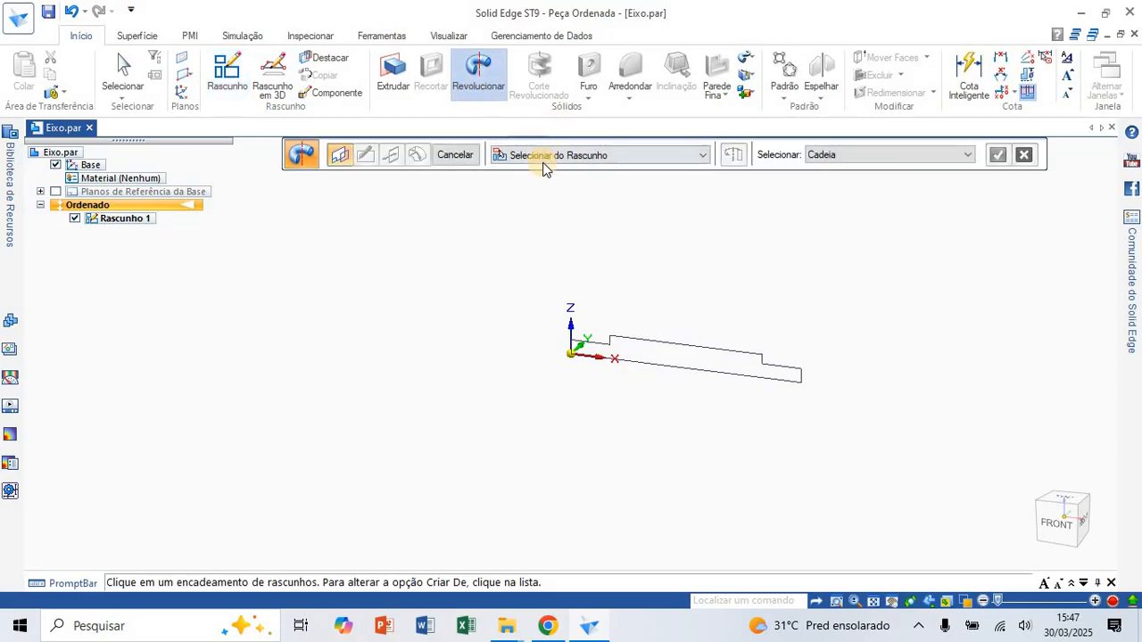
pyautogui.click(590, 157)
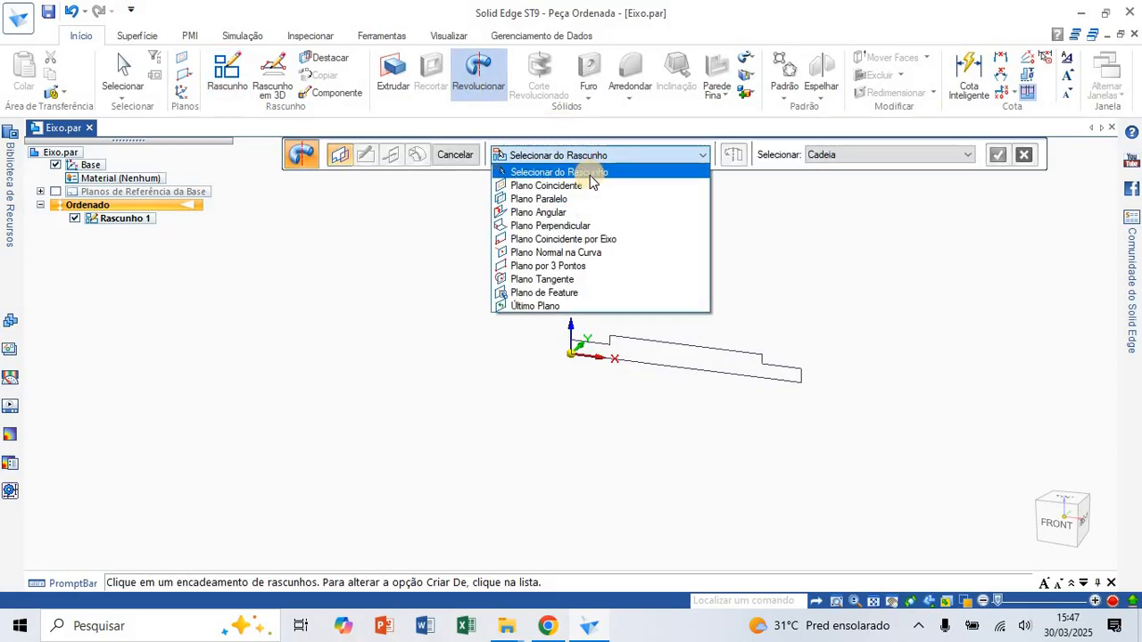
pyautogui.click(596, 176)
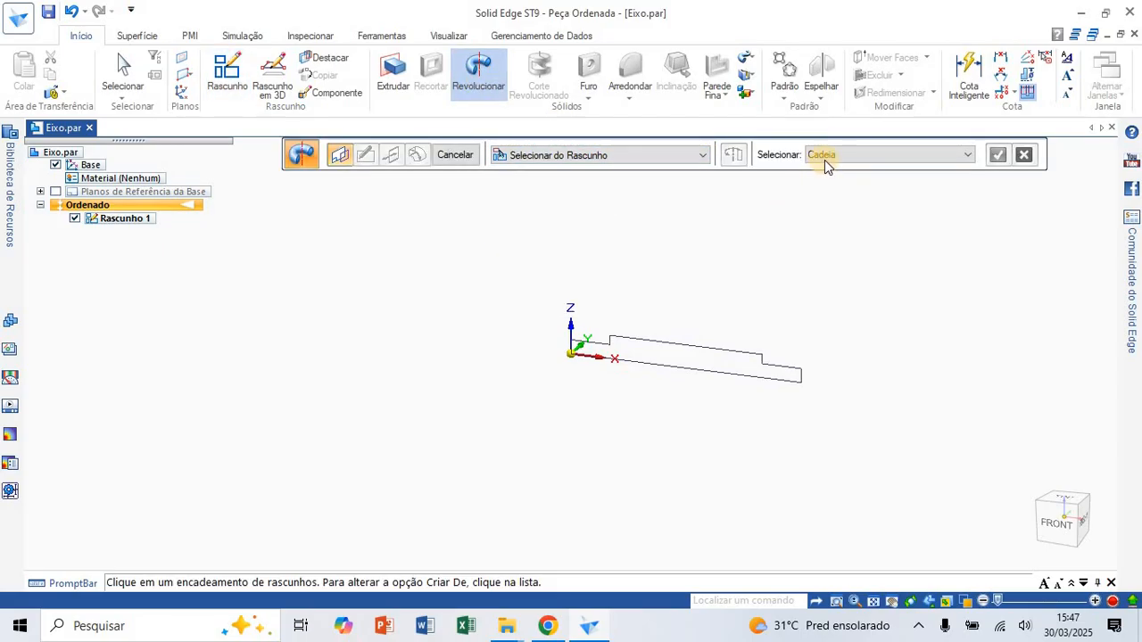
pyautogui.click(750, 357)
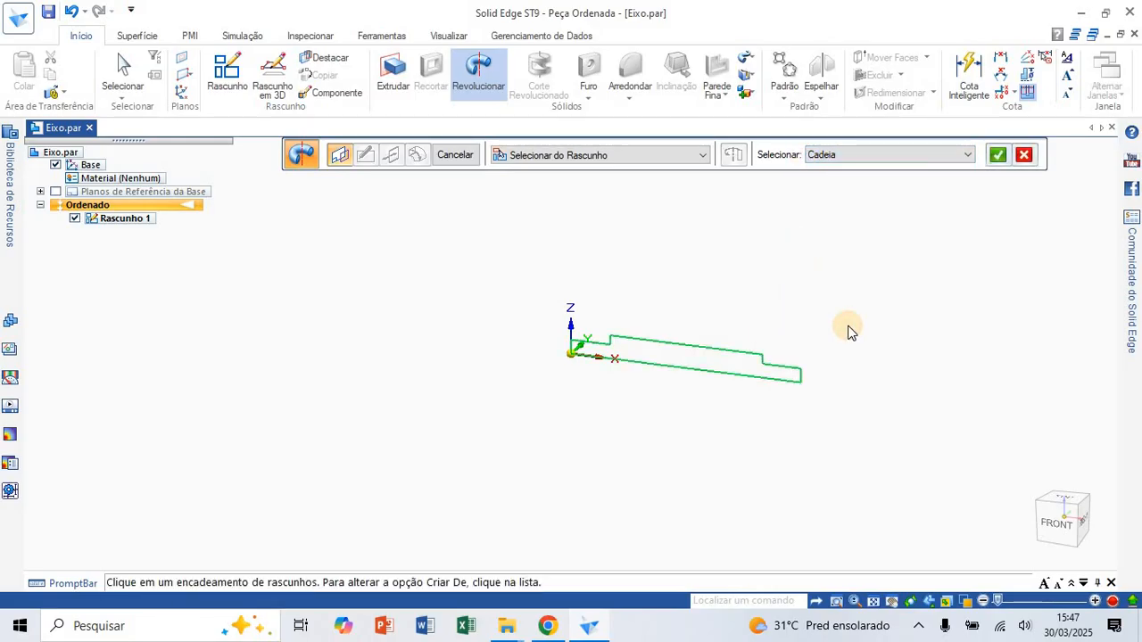
pyautogui.click(997, 156)
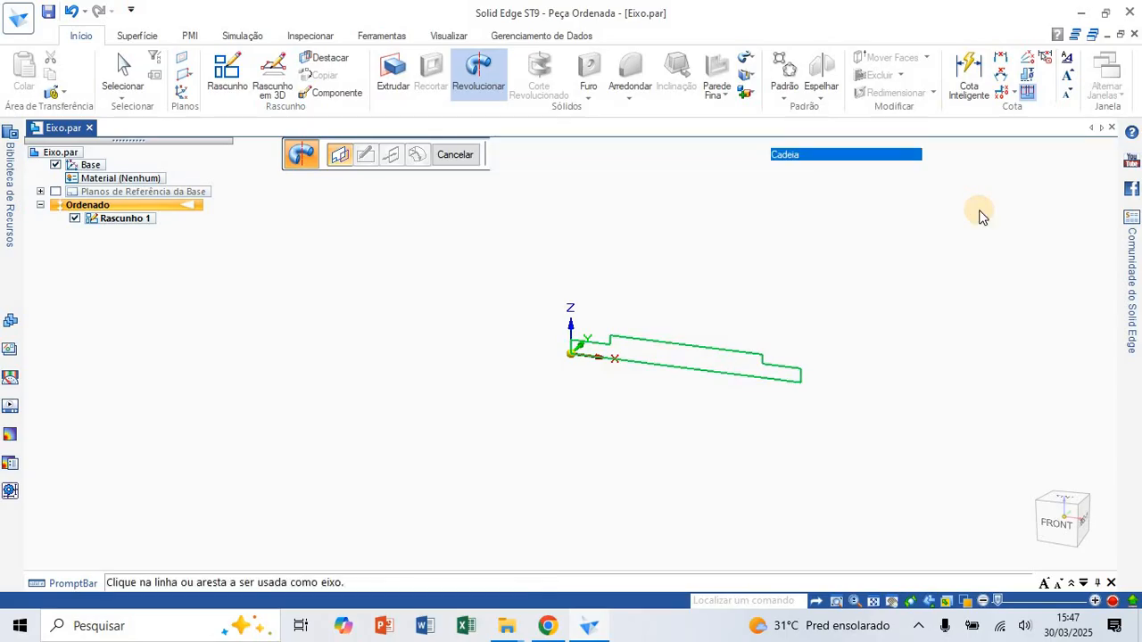
pyautogui.click(764, 384)
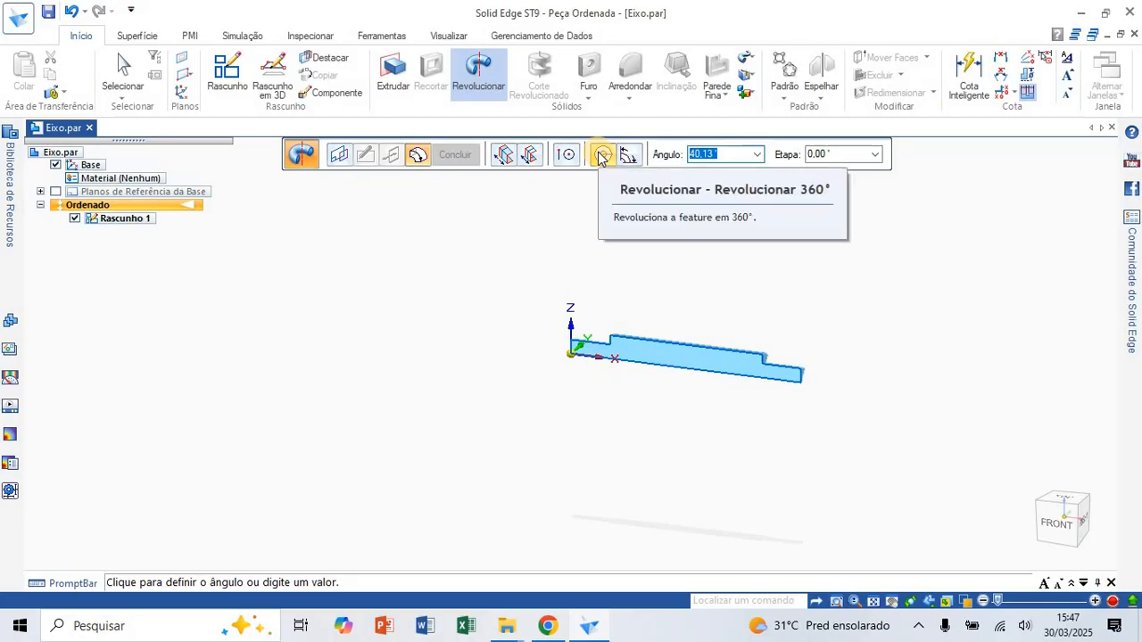
pyautogui.click(600, 155)
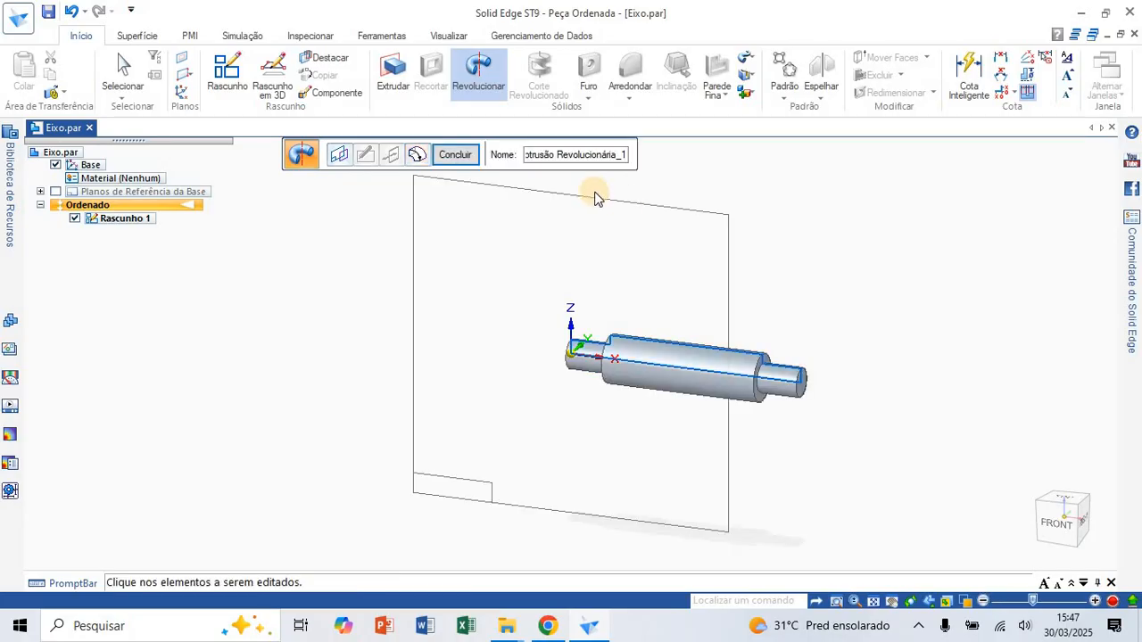
pyautogui.click(455, 155)
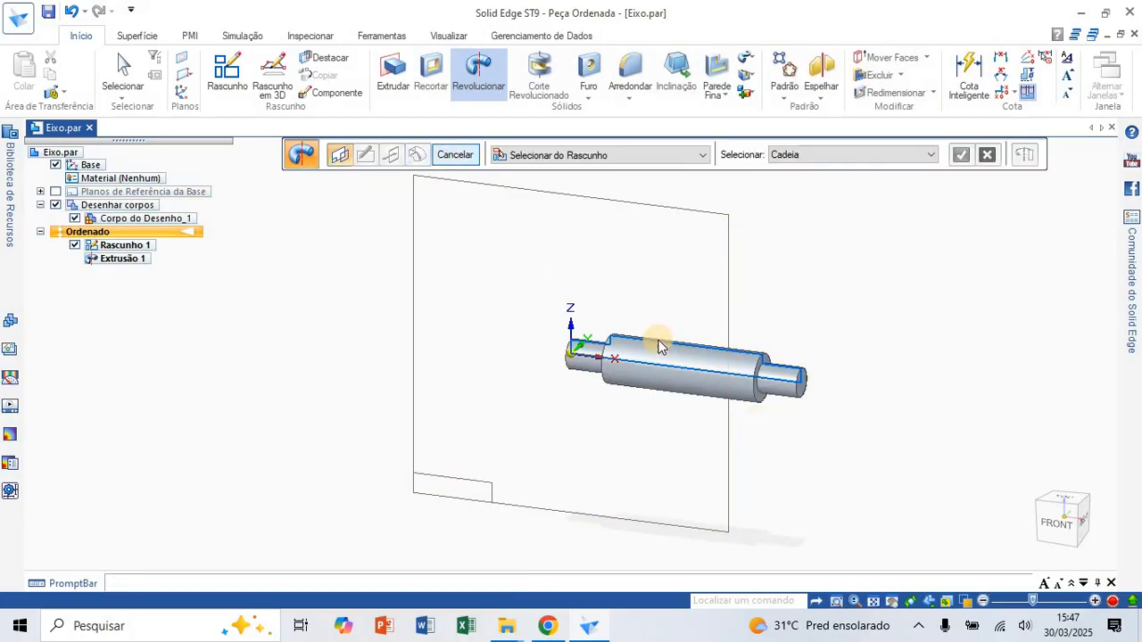
pyautogui.click(455, 154)
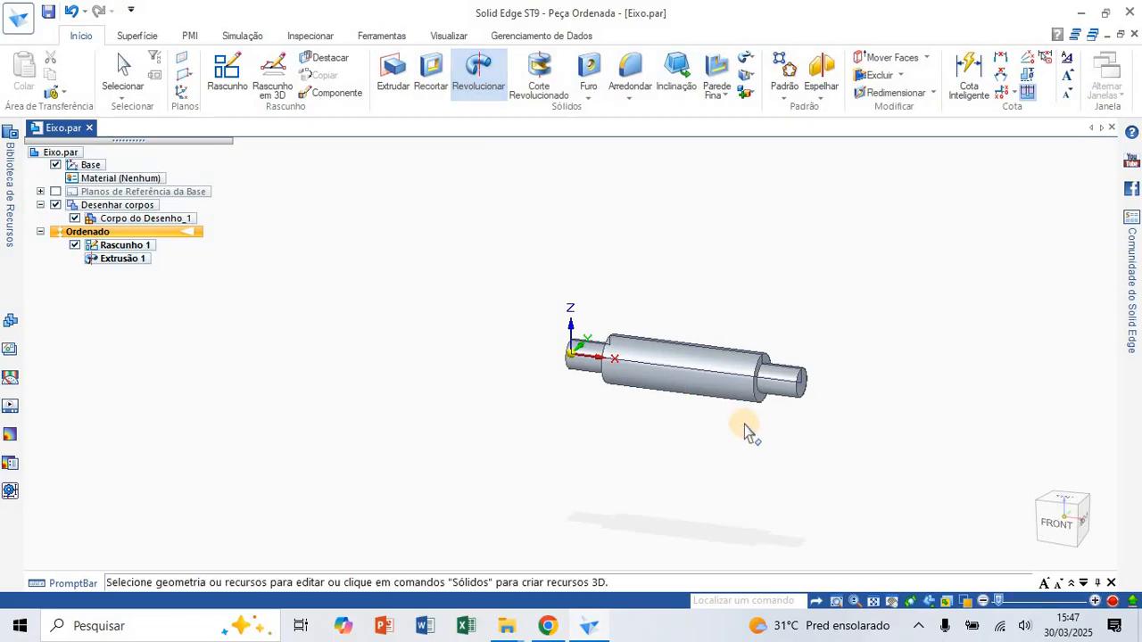
# Step: Check the end chamfers in the PDF drawing, return to Solid Edge and start a Chamfer with the equal setbacks option
pyautogui.scroll(4, 726, 413)
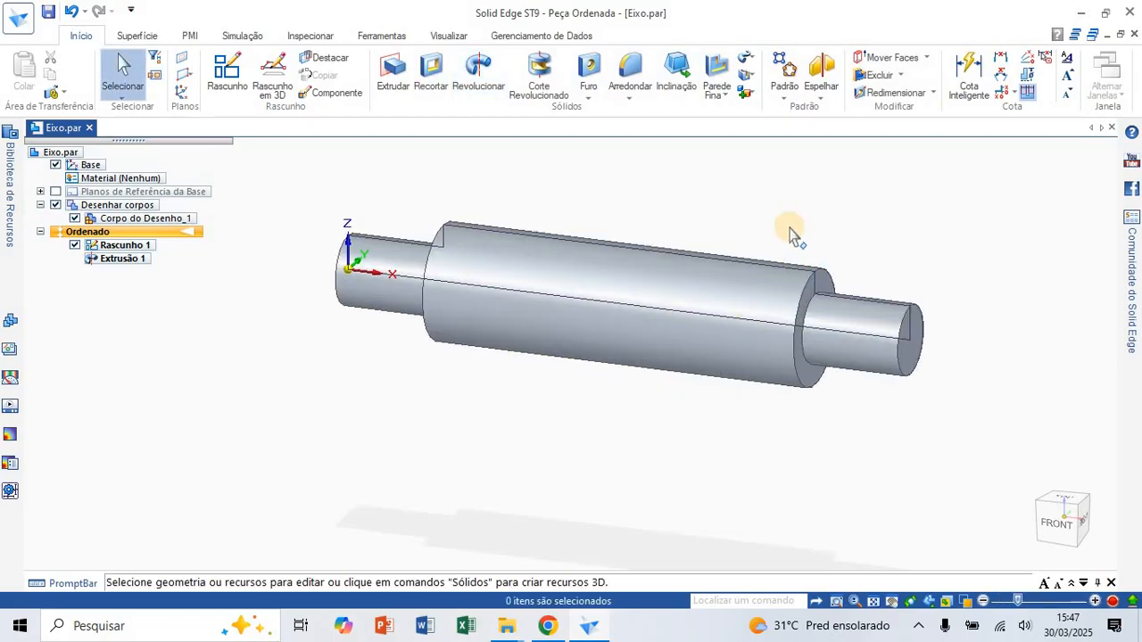
pyautogui.scroll(1, 786, 225)
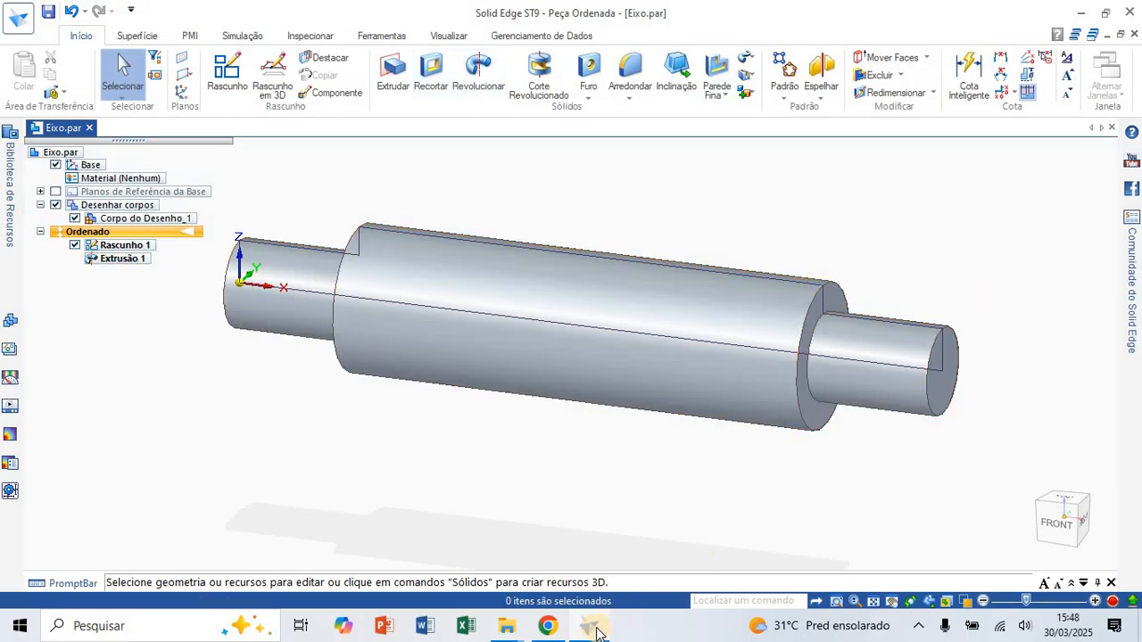
pyautogui.click(549, 627)
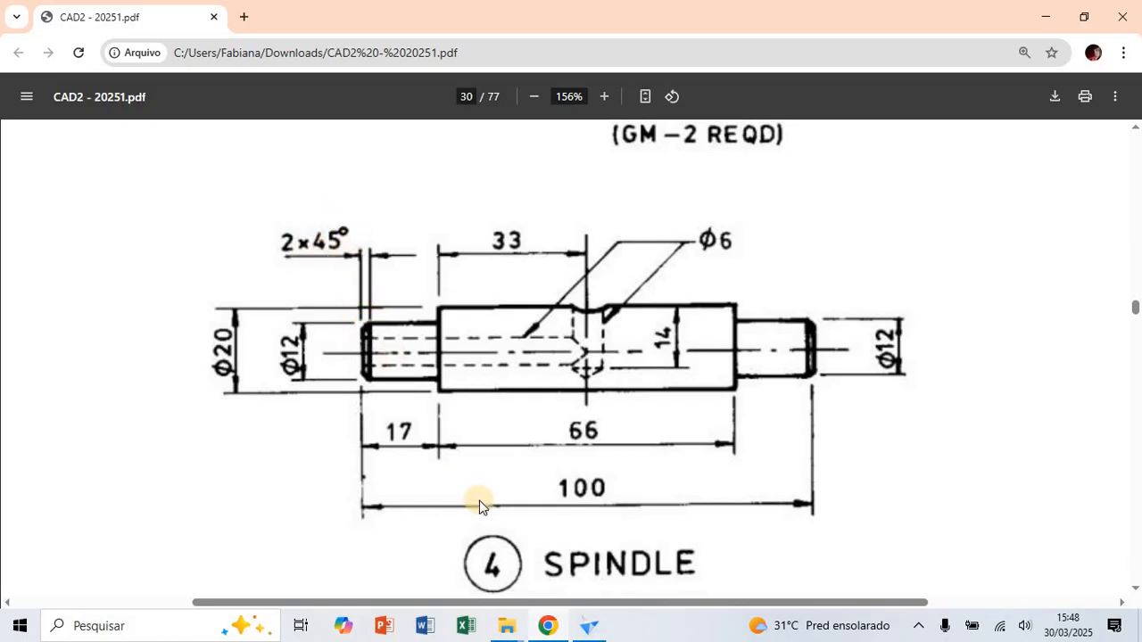
pyautogui.hotkey('alt', 'Tab')
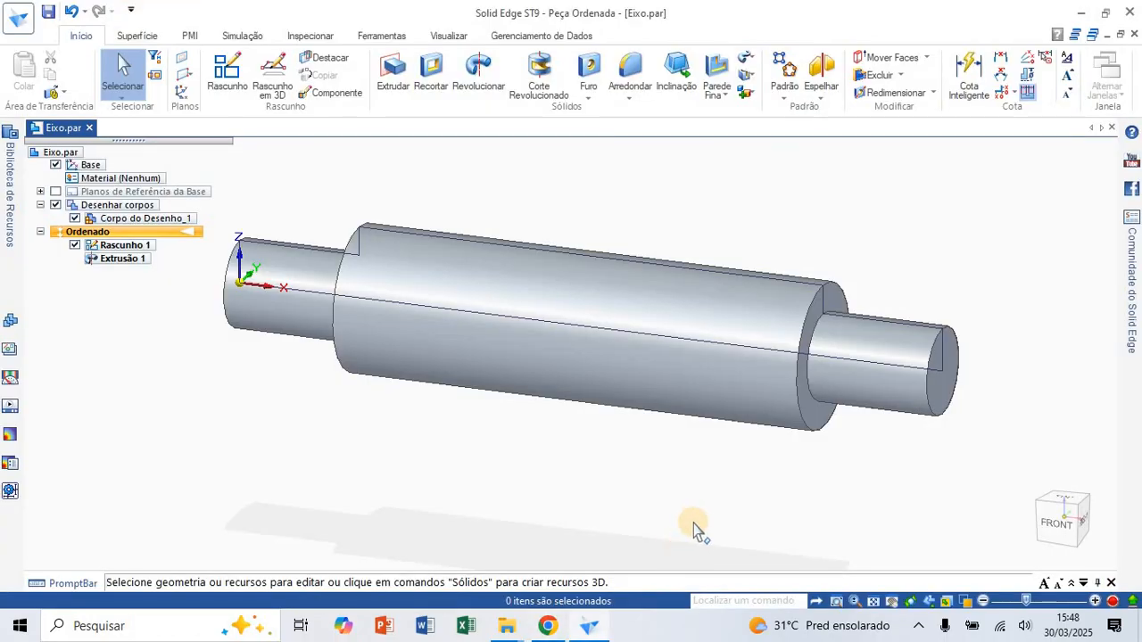
pyautogui.click(631, 98)
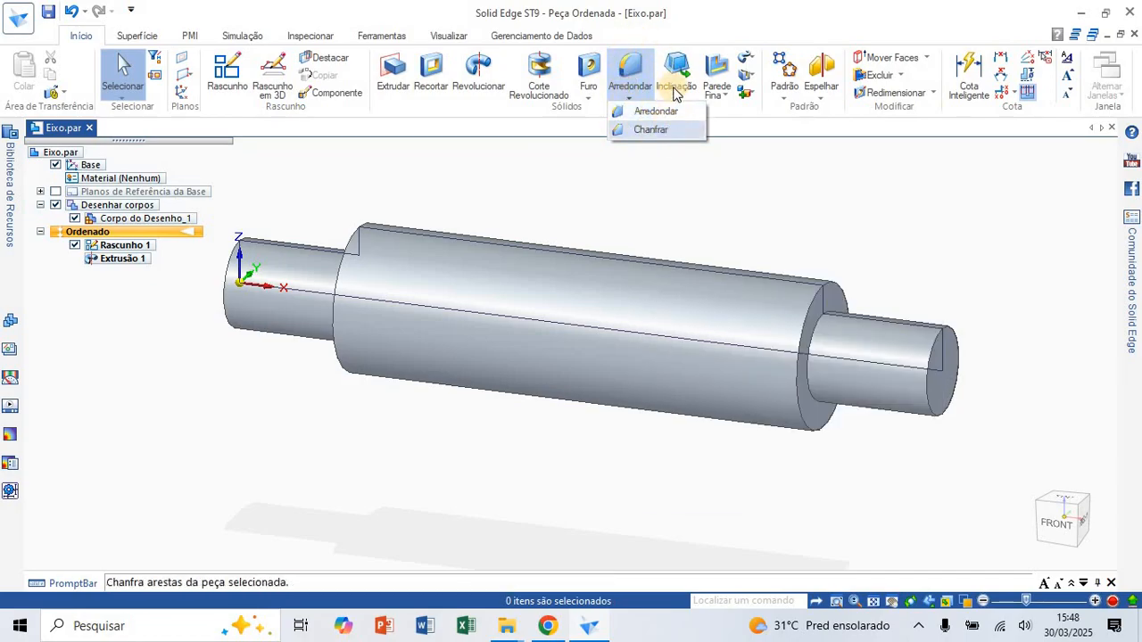
pyautogui.click(651, 132)
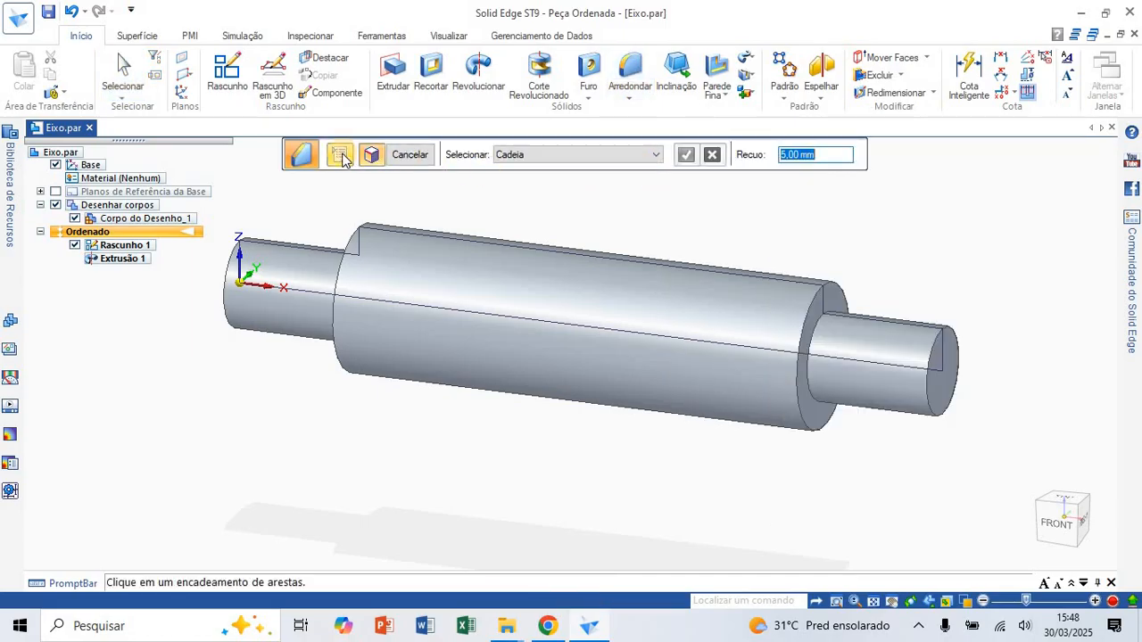
pyautogui.click(340, 155)
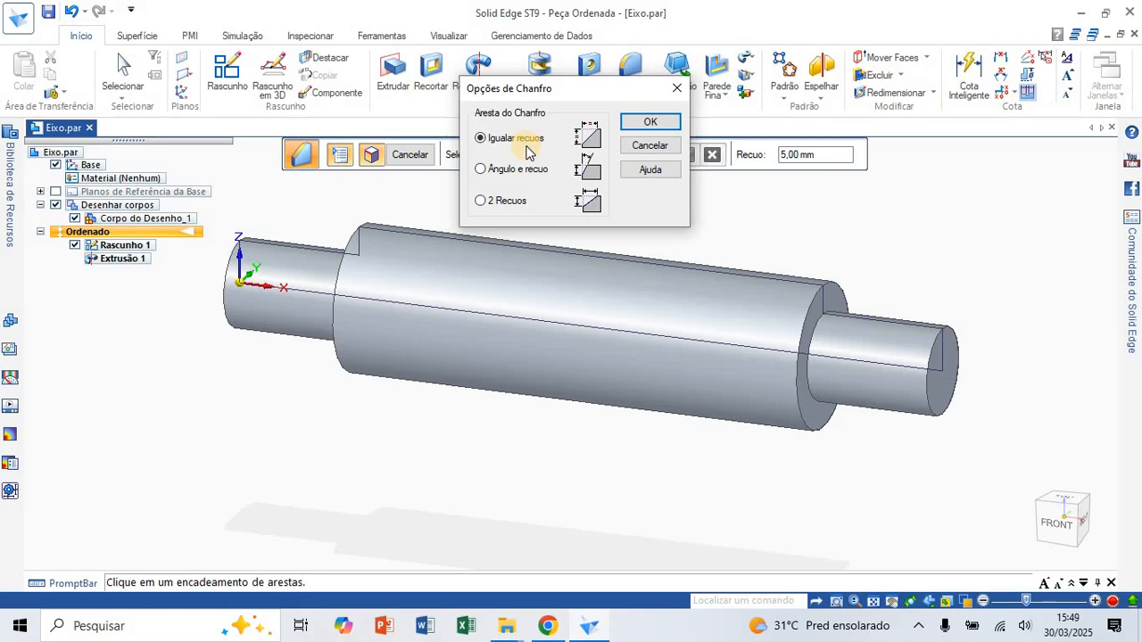
pyautogui.click(649, 124)
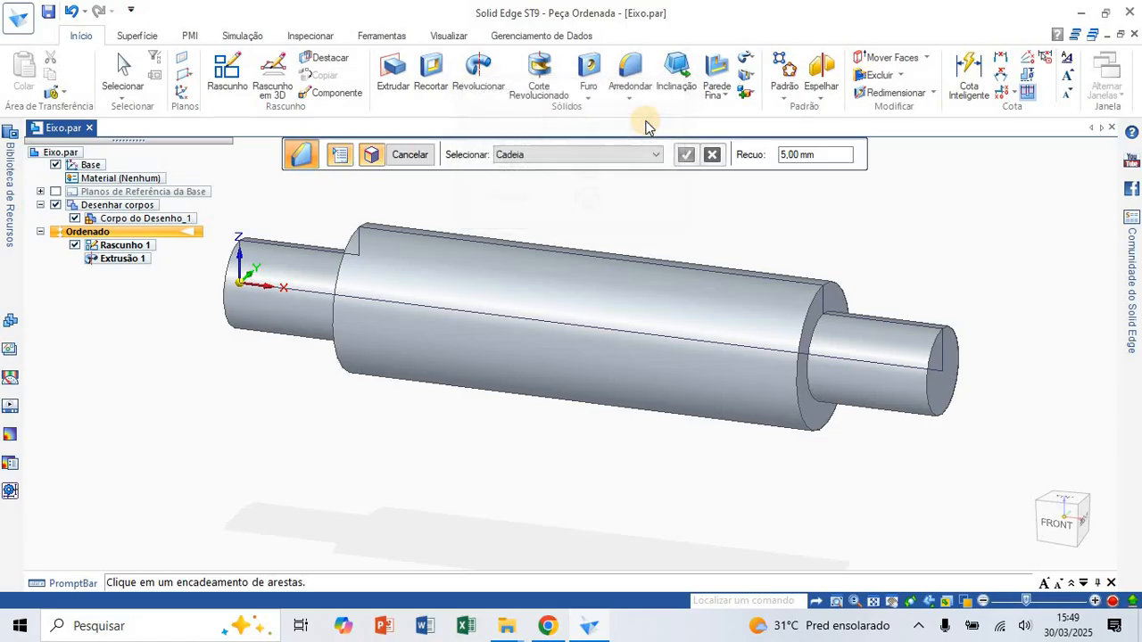
# Step: Set the chamfer setback to 2 mm and apply it to the outer circular edges of both spindle ends
pyautogui.doubleClick(787, 157)
pyautogui.press('BackSpace')
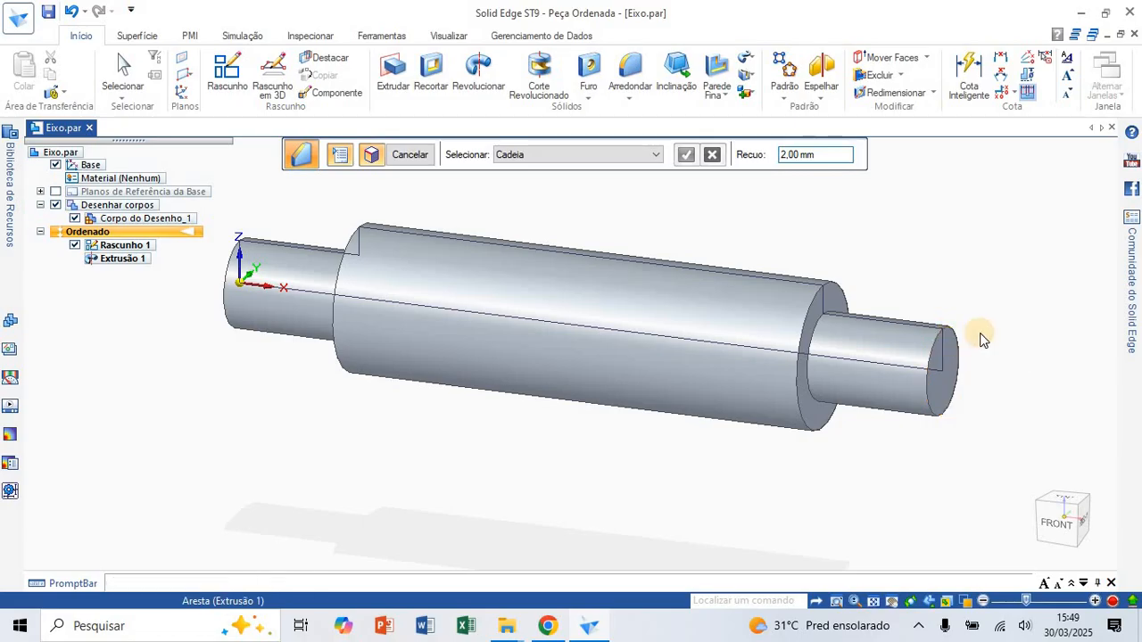
pyautogui.click(951, 346)
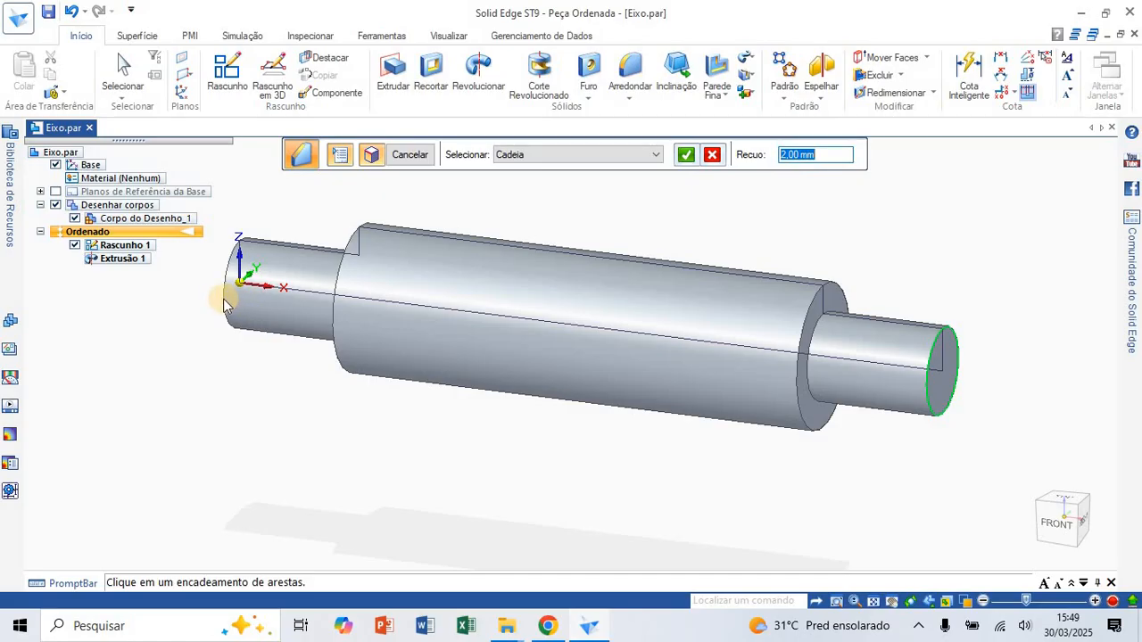
pyautogui.click(225, 334)
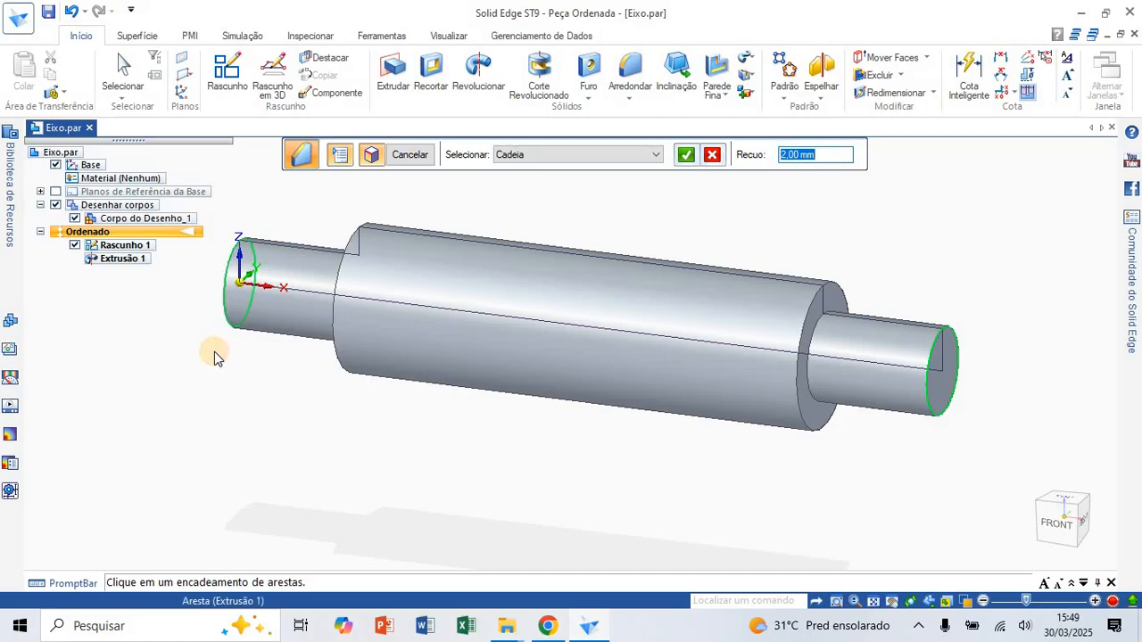
pyautogui.click(686, 156)
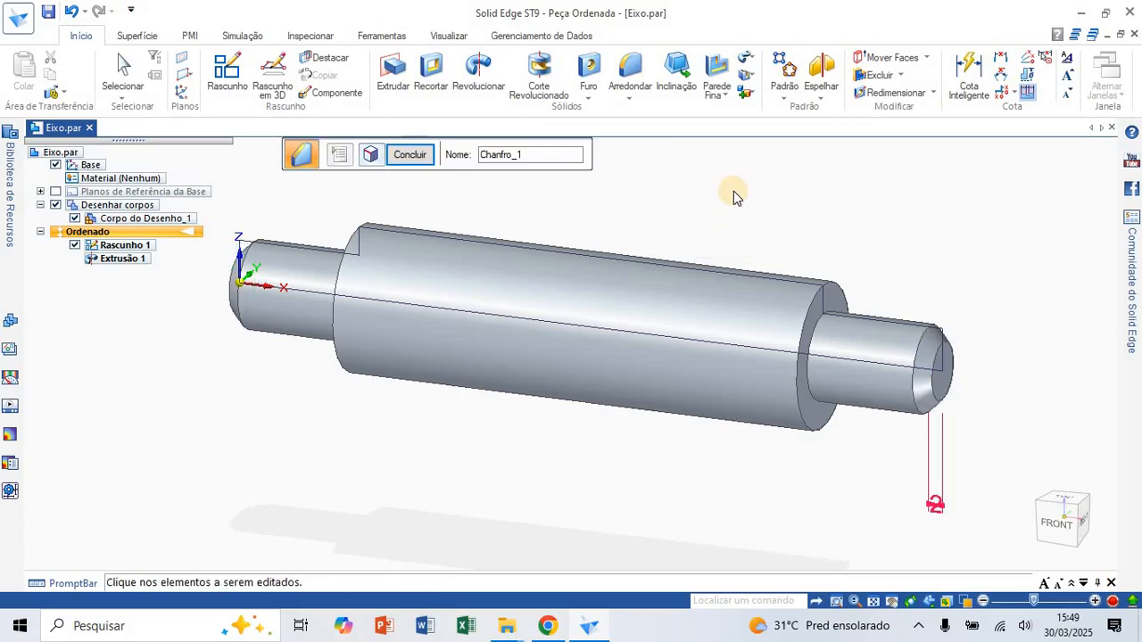
# Step: Inspect the end chamfers in the front view, then finish the feature and exit the Chamfer command
pyautogui.scroll(2, 921, 377)
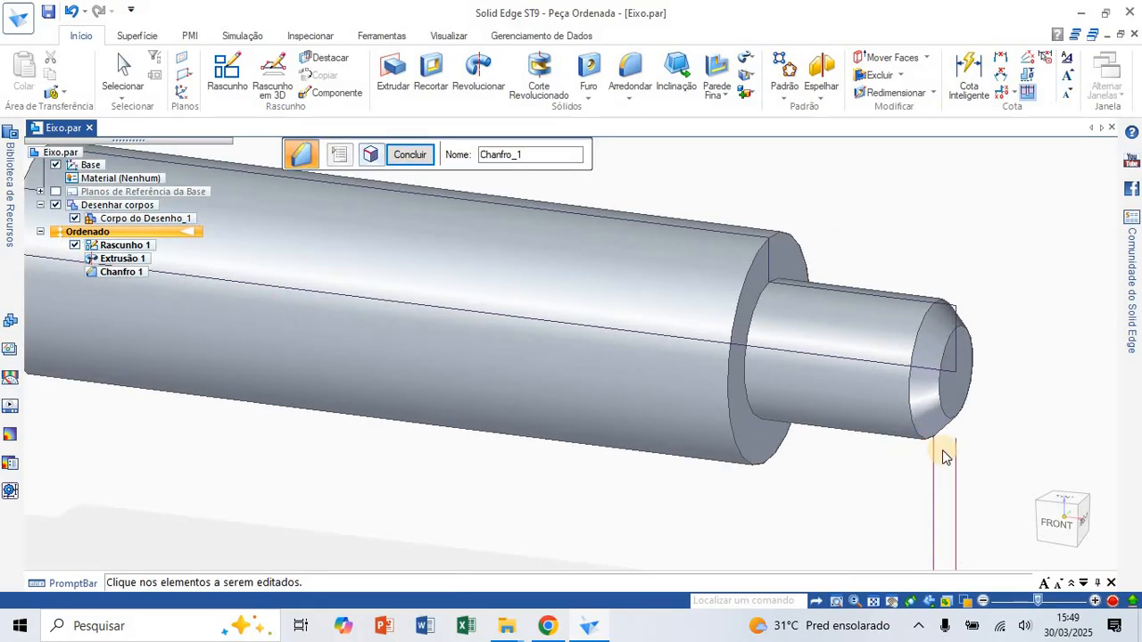
pyautogui.scroll(-3, 933, 433)
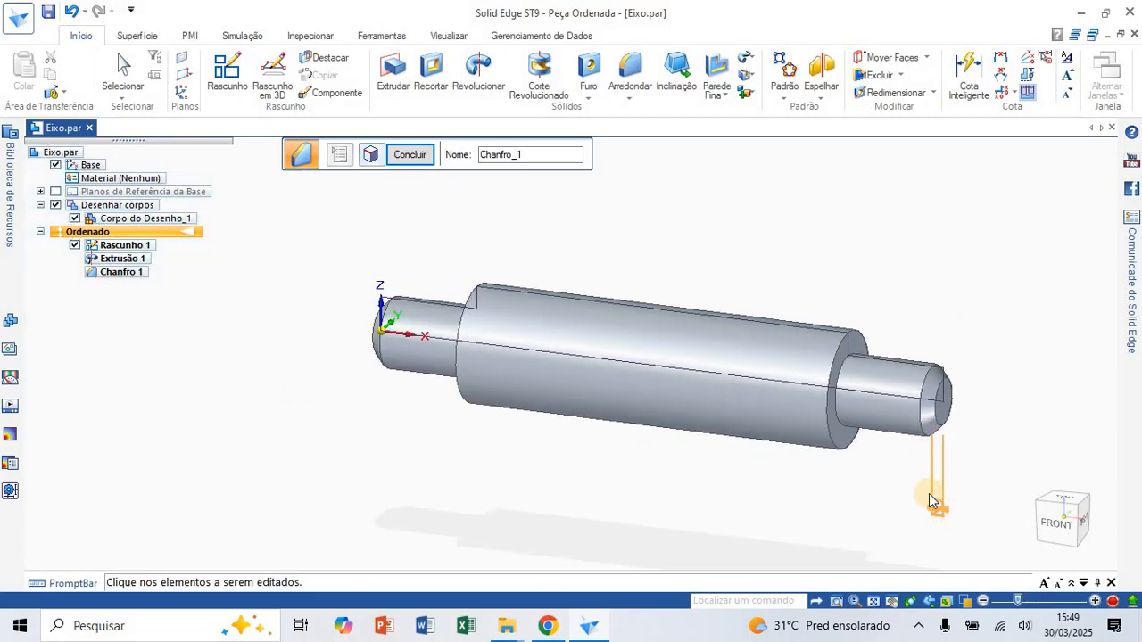
pyautogui.click(1044, 507)
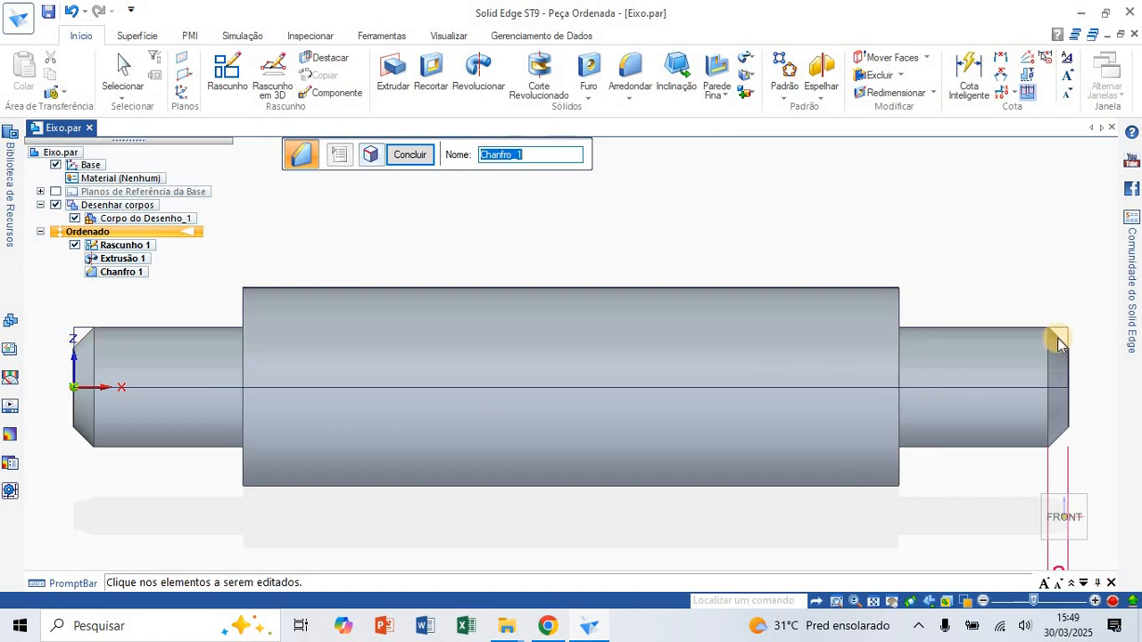
pyautogui.click(417, 156)
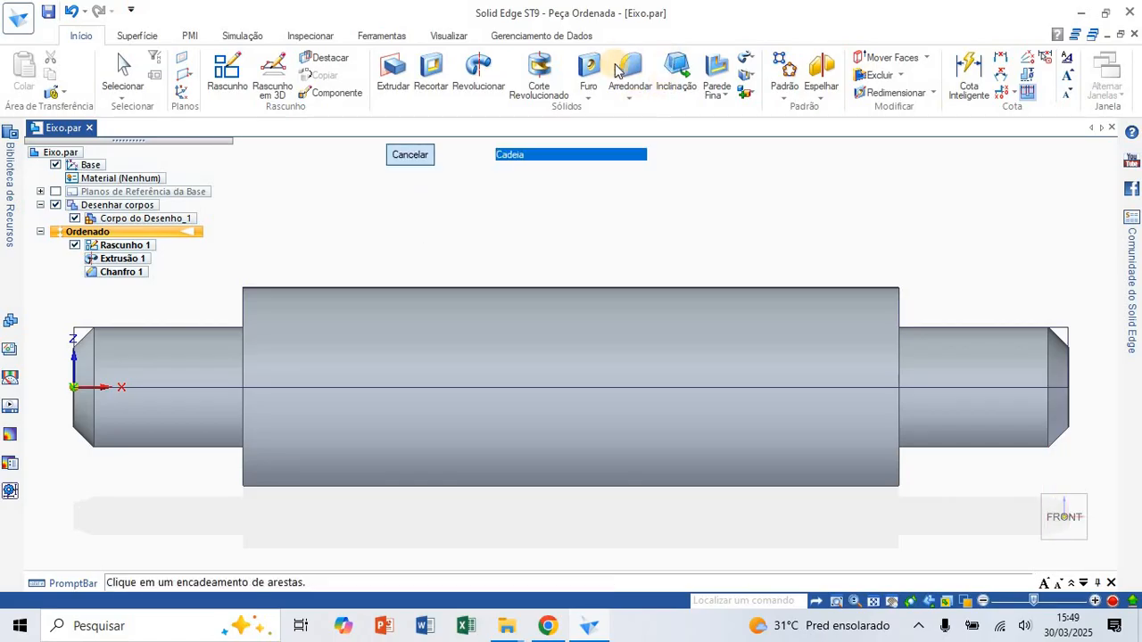
pyautogui.click(422, 156)
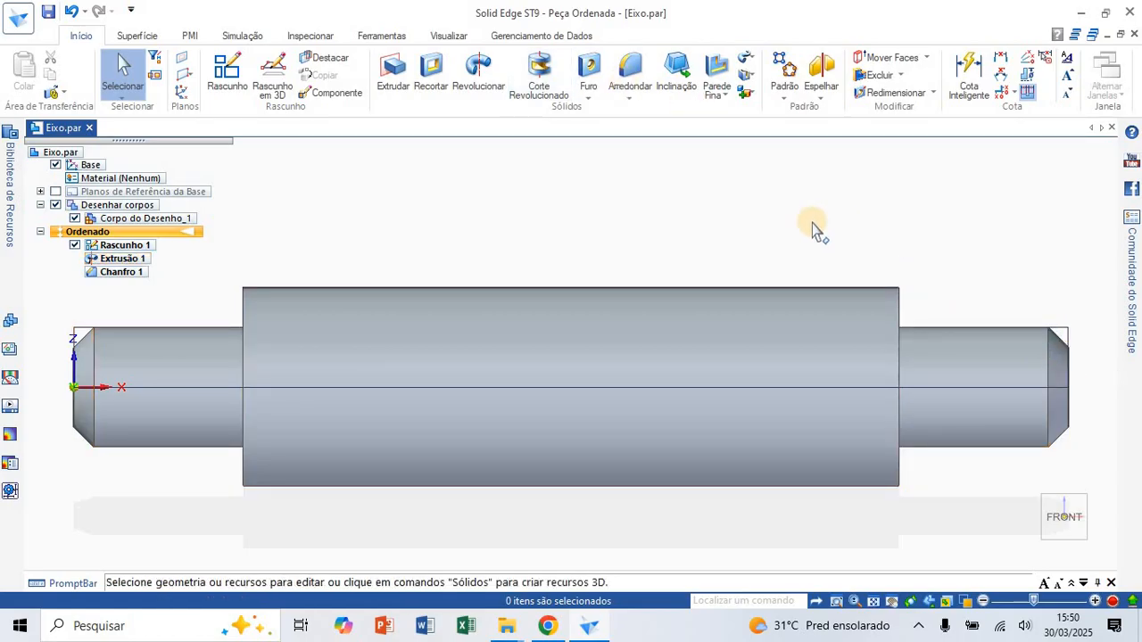
# Step: Check the hole details in the PDF drawing, return to Solid Edge and start a Hole on the spindle's end face at the origin
pyautogui.scroll(-2, 807, 229)
pyautogui.moveTo(759, 256); pyautogui.dragTo(731, 296, button='middle')
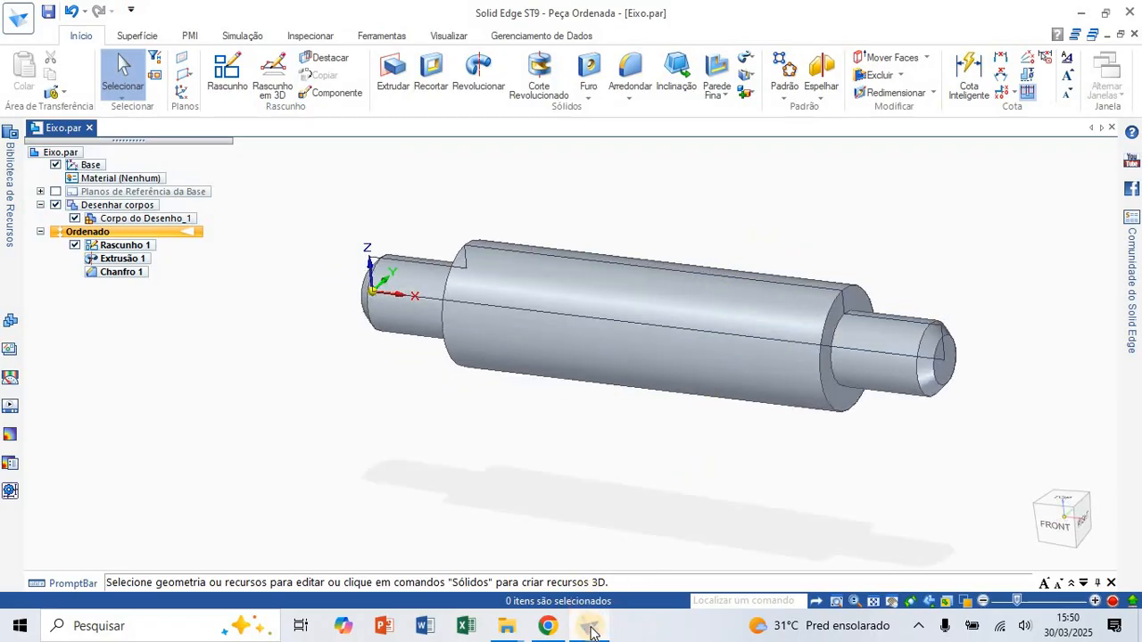
pyautogui.click(547, 625)
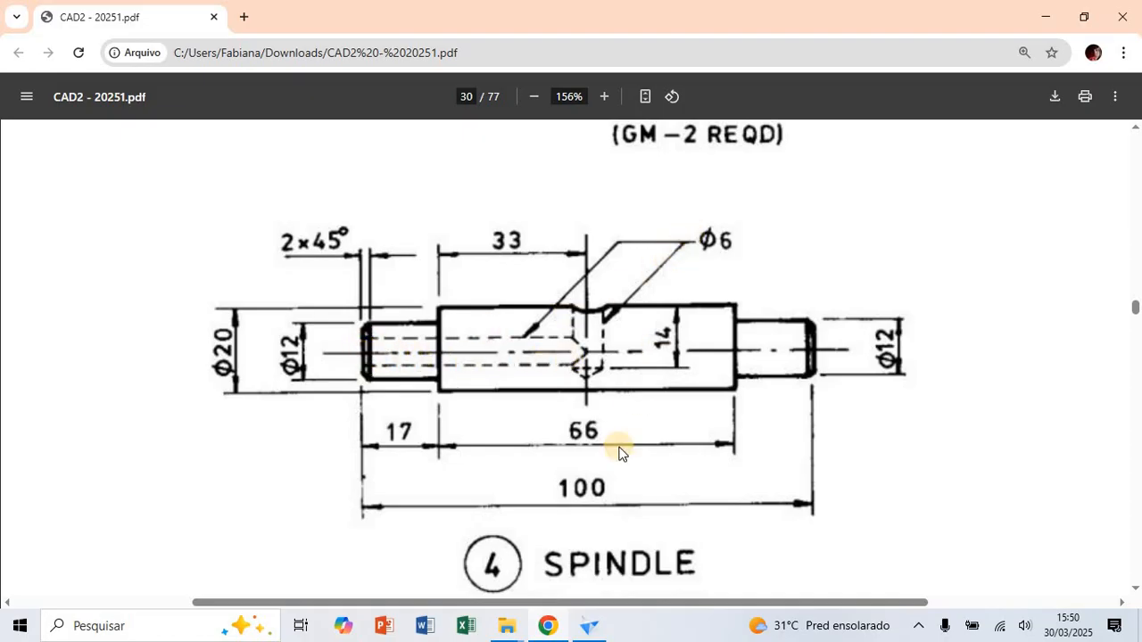
pyautogui.click(591, 629)
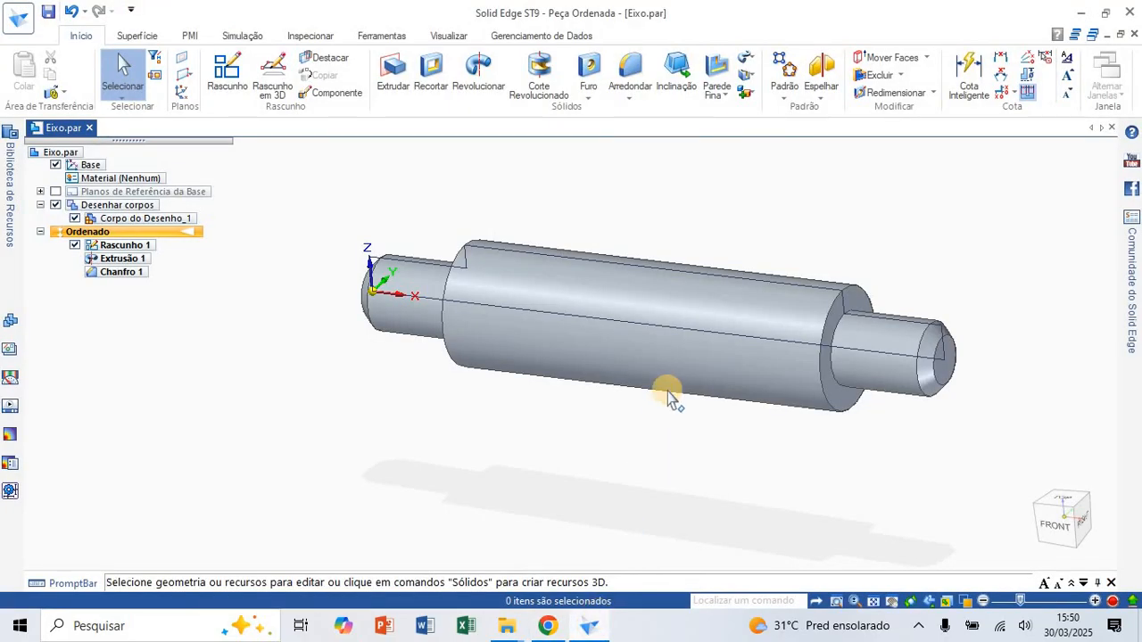
pyautogui.click(593, 72)
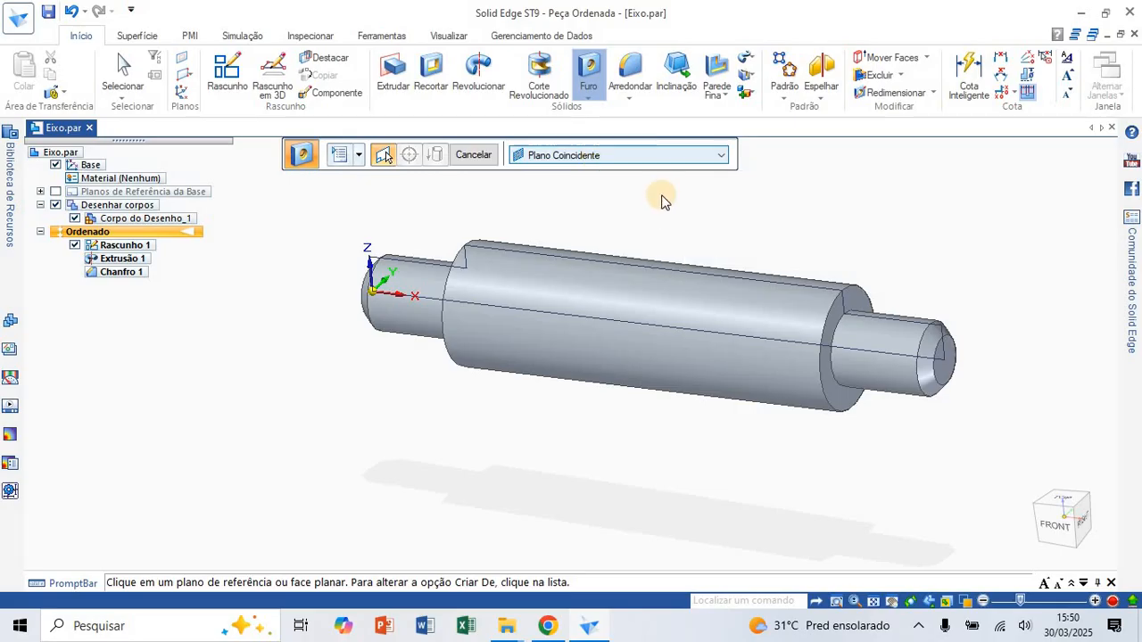
pyautogui.moveTo(652, 217); pyautogui.dragTo(799, 278, button='middle')
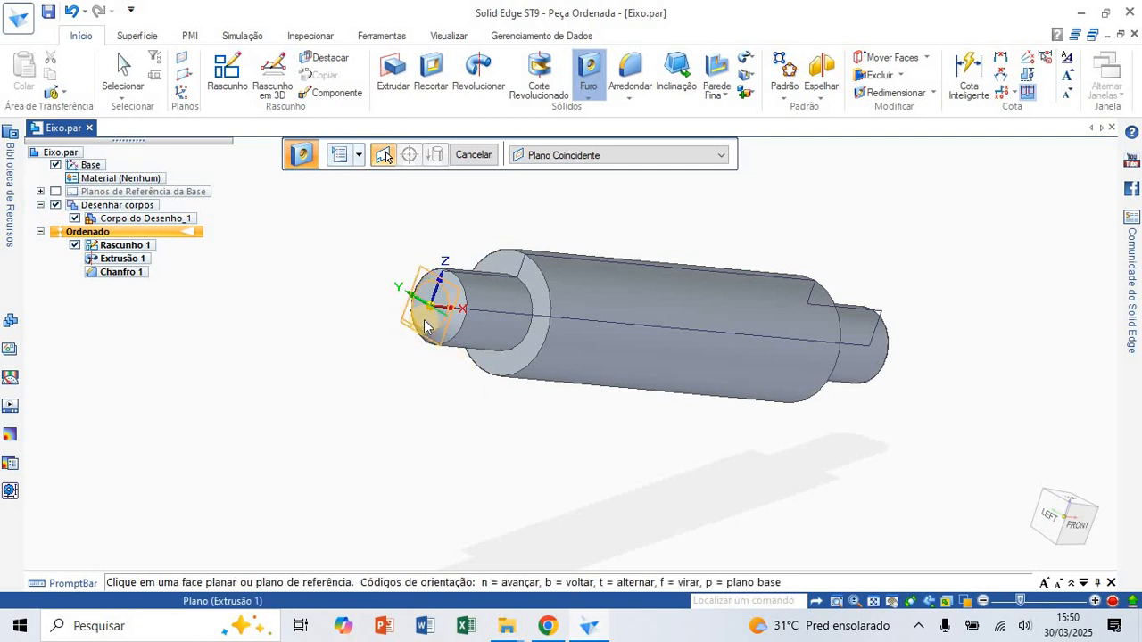
pyautogui.click(510, 323)
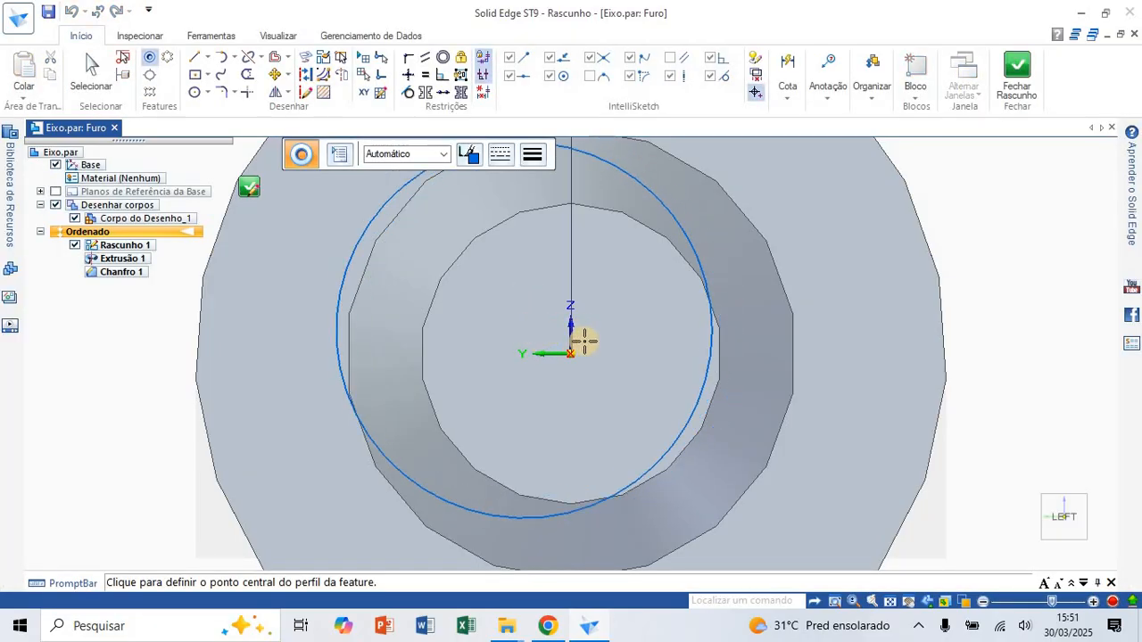
# Step: Open the hole options and review the threaded, counterbore, countersink and tapered hole types
pyautogui.click(344, 159)
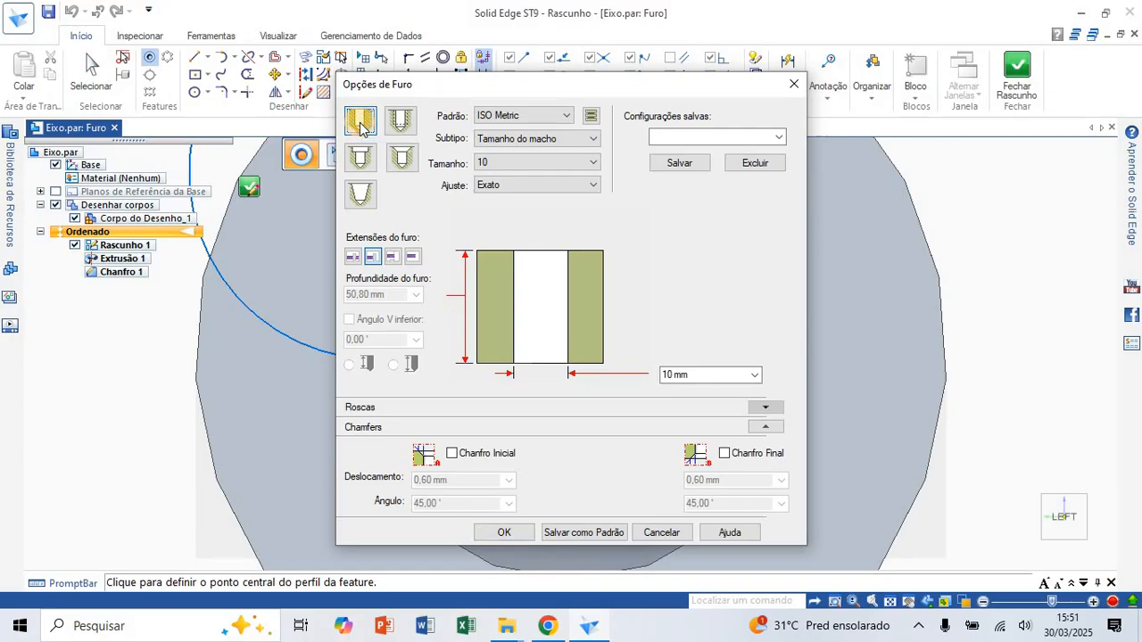
pyautogui.click(405, 134)
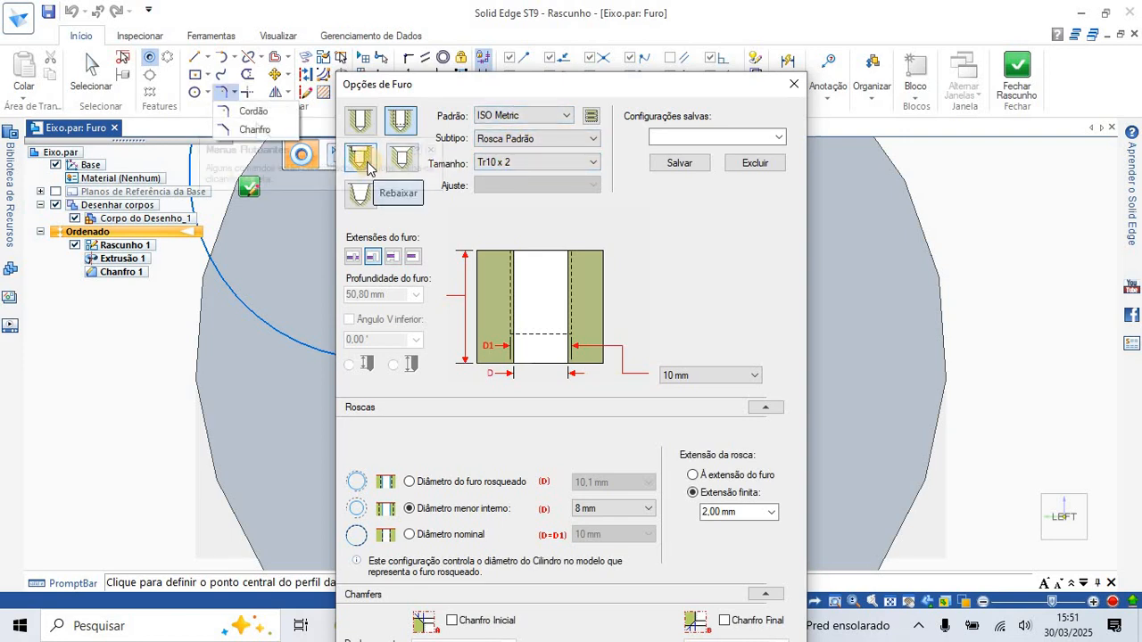
pyautogui.click(362, 159)
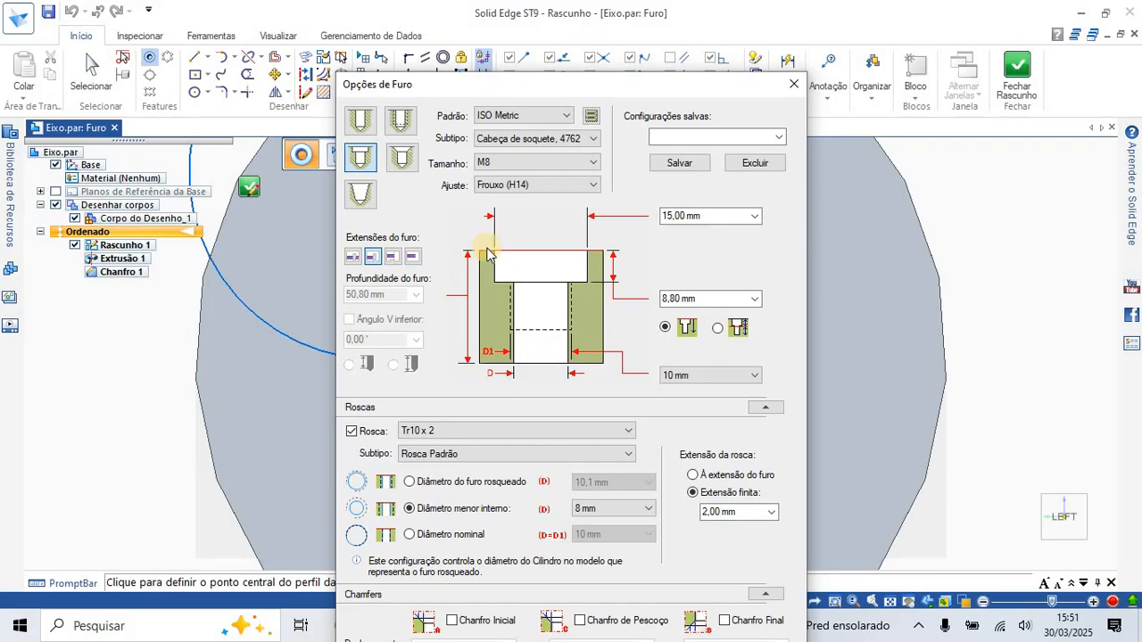
pyautogui.click(413, 166)
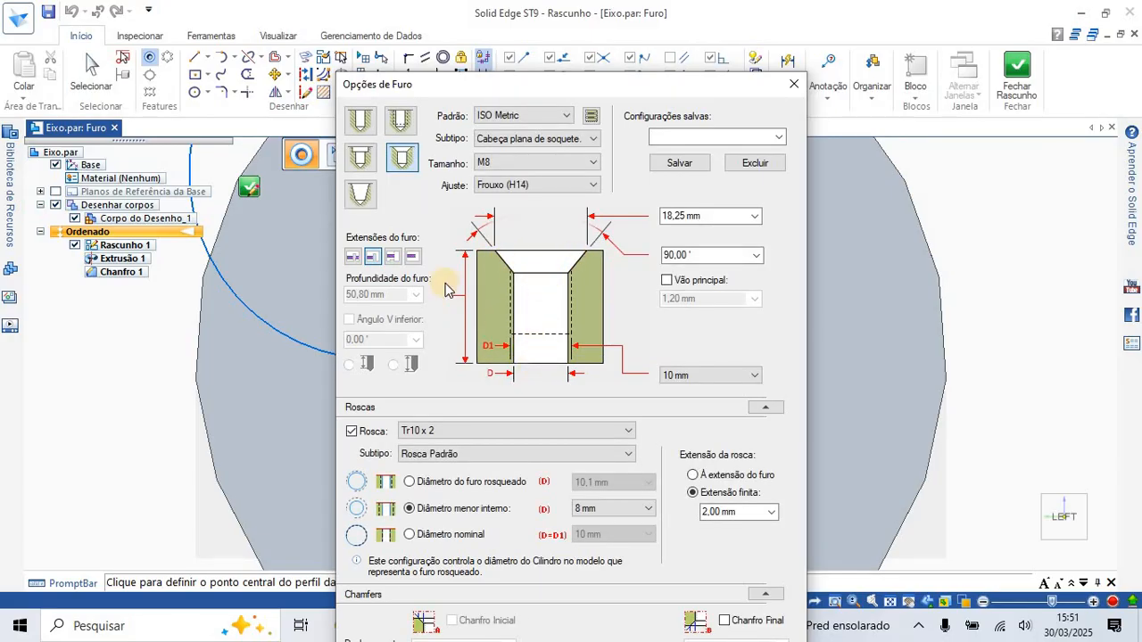
pyautogui.click(360, 196)
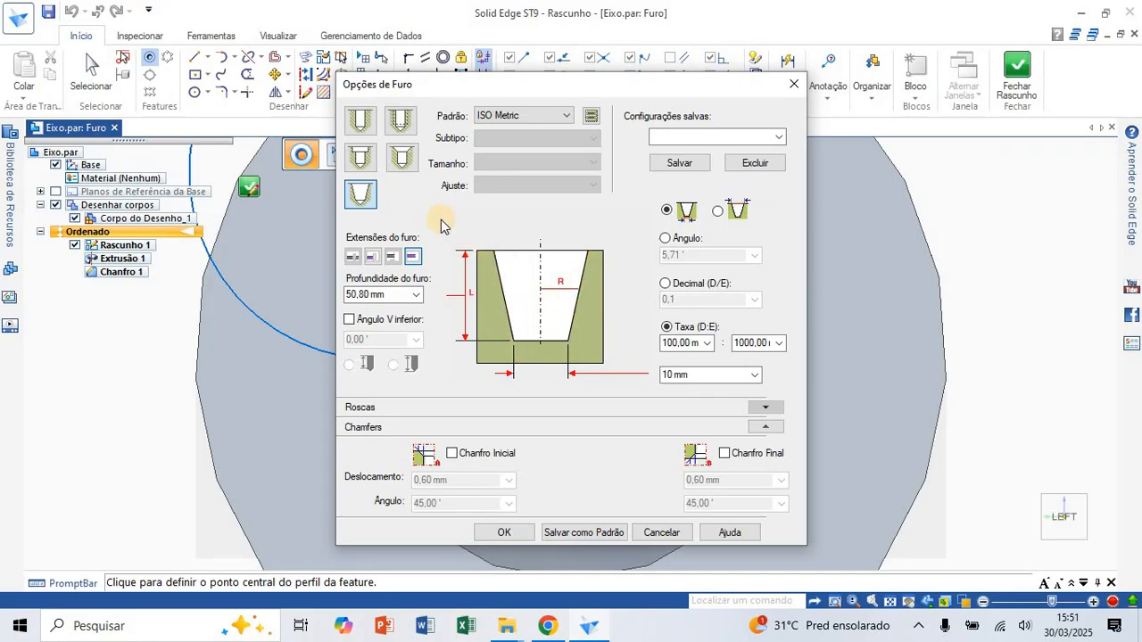
# Step: Set the hole type to simple with the ISO Metric standard and a size of 6 mm
pyautogui.click(366, 134)
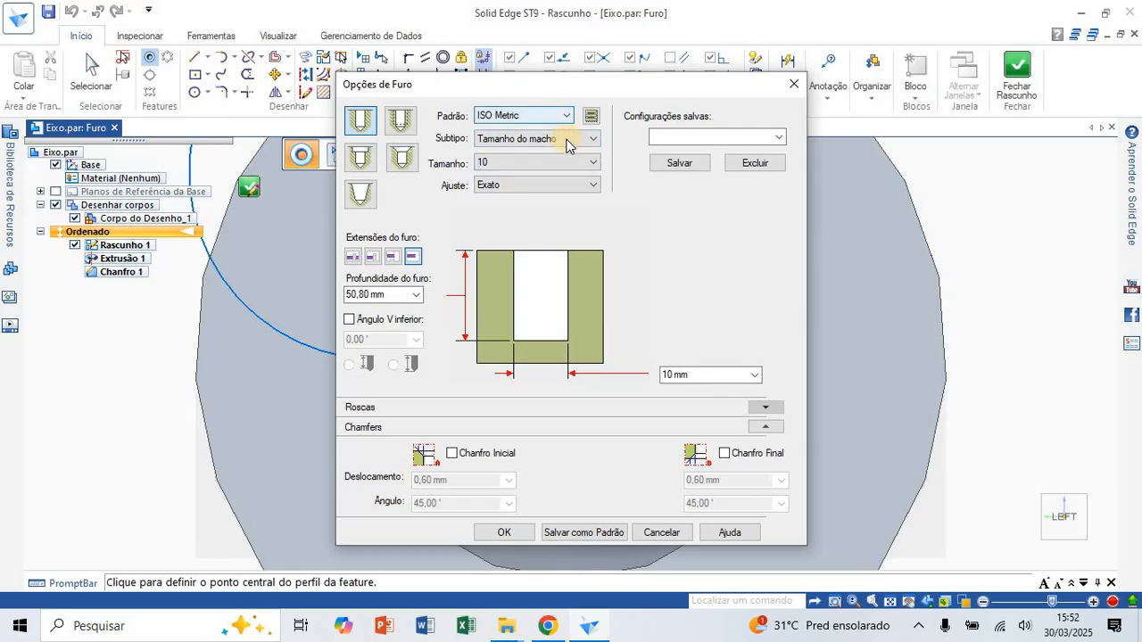
pyautogui.click(564, 162)
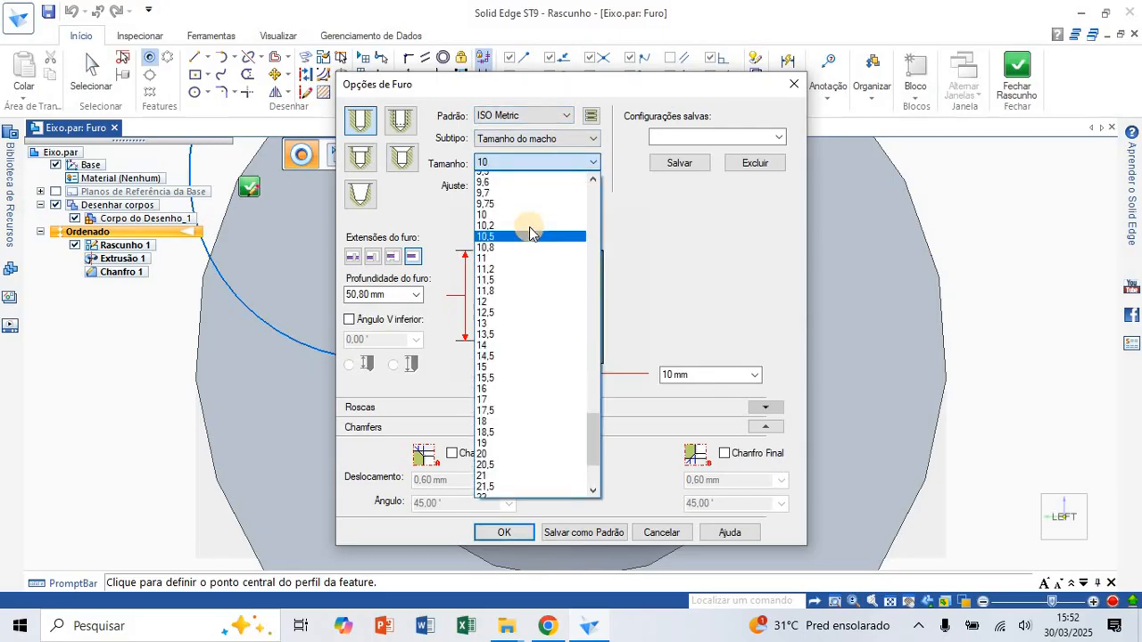
pyautogui.scroll(14, 529, 232)
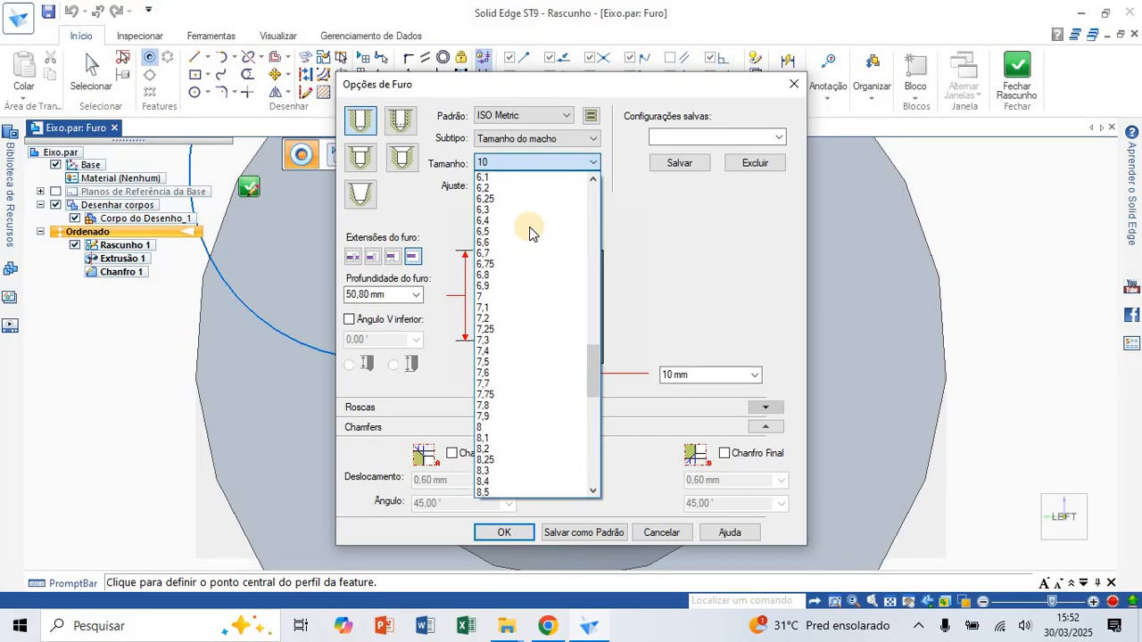
pyautogui.scroll(4, 529, 232)
pyautogui.click(516, 198)
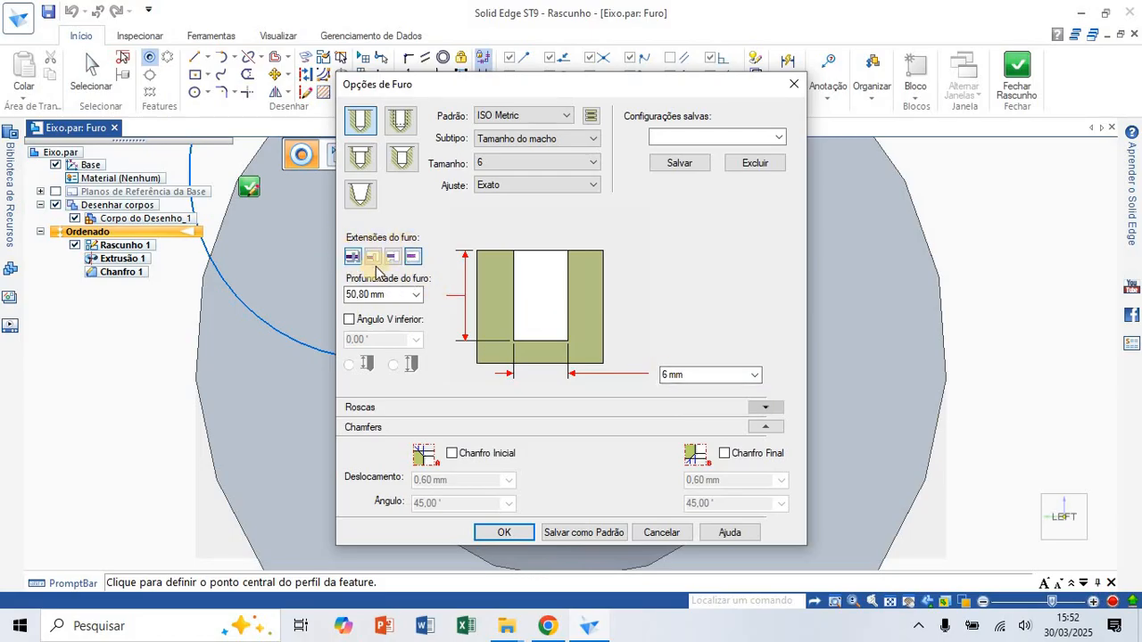
# Step: Compare the finite, from-to, through-next and through-all extents for the simple hole
pyautogui.click(413, 258)
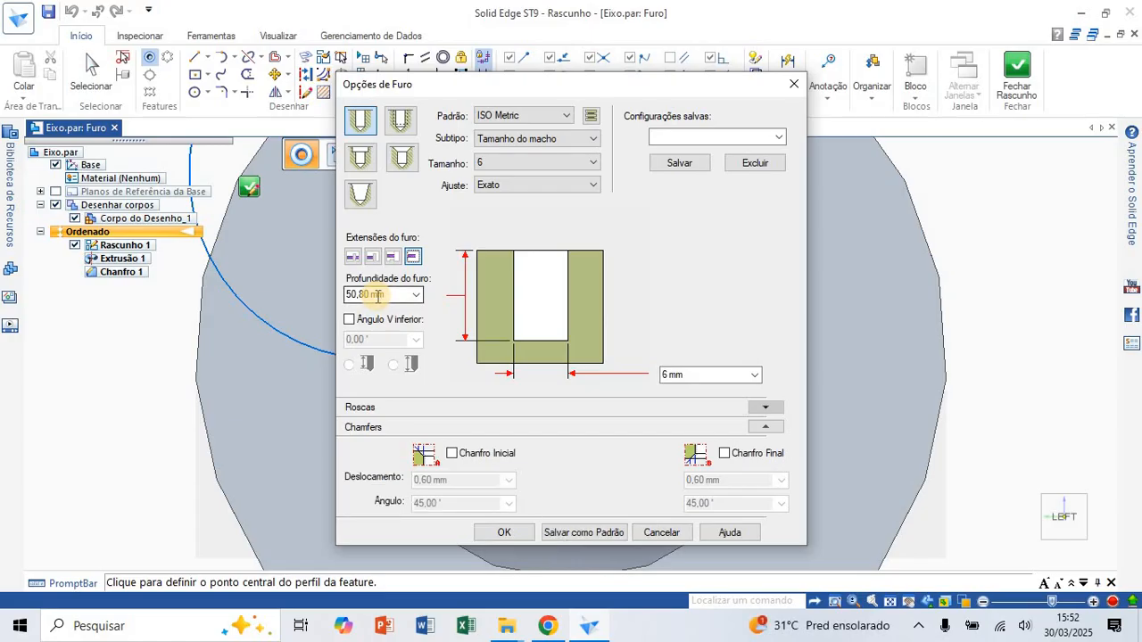
pyautogui.click(393, 258)
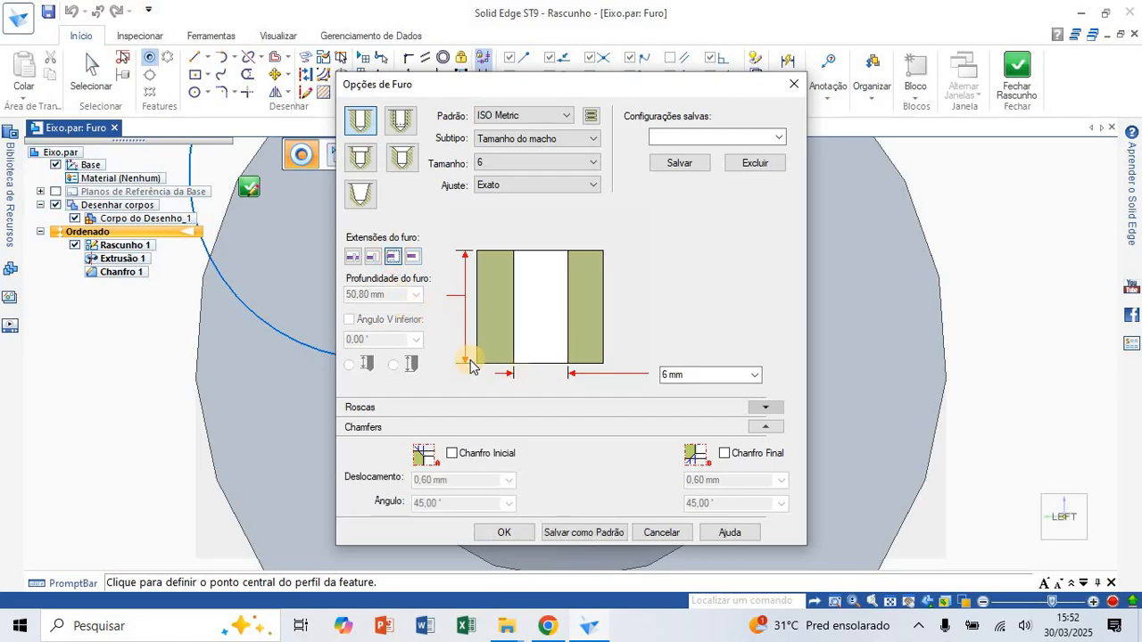
pyautogui.click(374, 256)
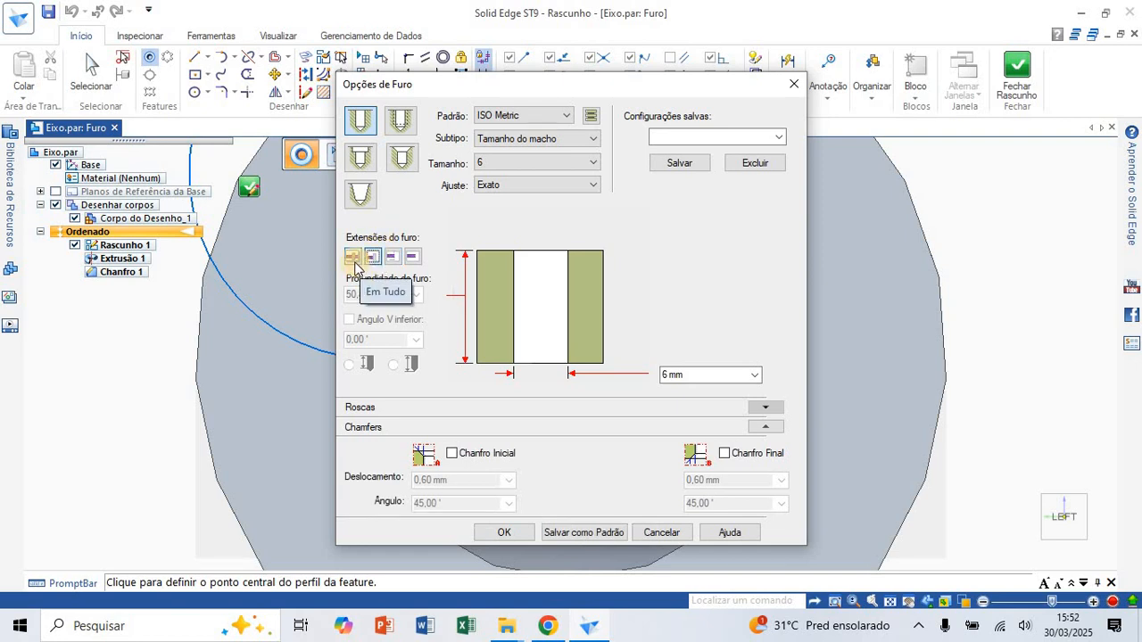
pyautogui.click(354, 261)
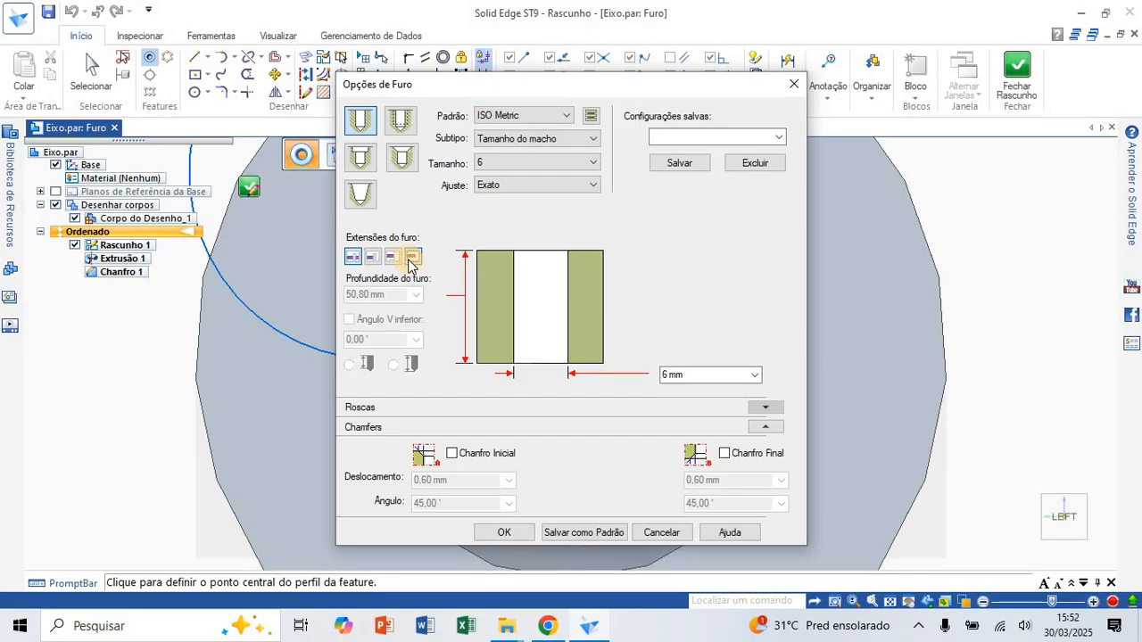
# Step: Give the hole a finite extent 50 mm deep with a 118° V bottom angle and accept the options
pyautogui.click(411, 258)
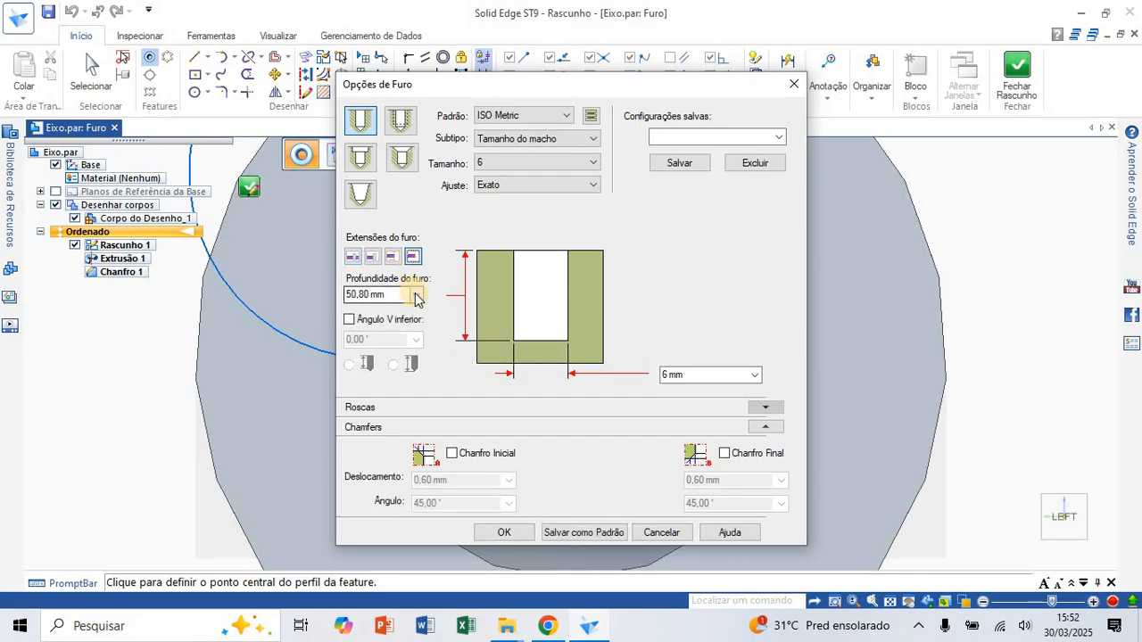
pyautogui.click(398, 299)
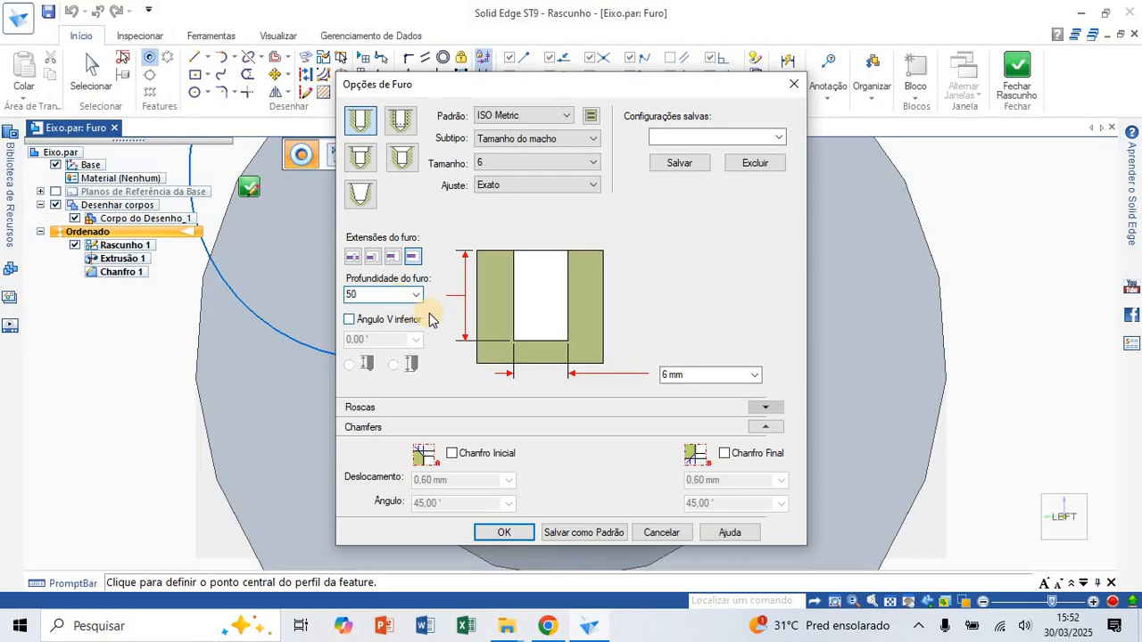
pyautogui.click(349, 320)
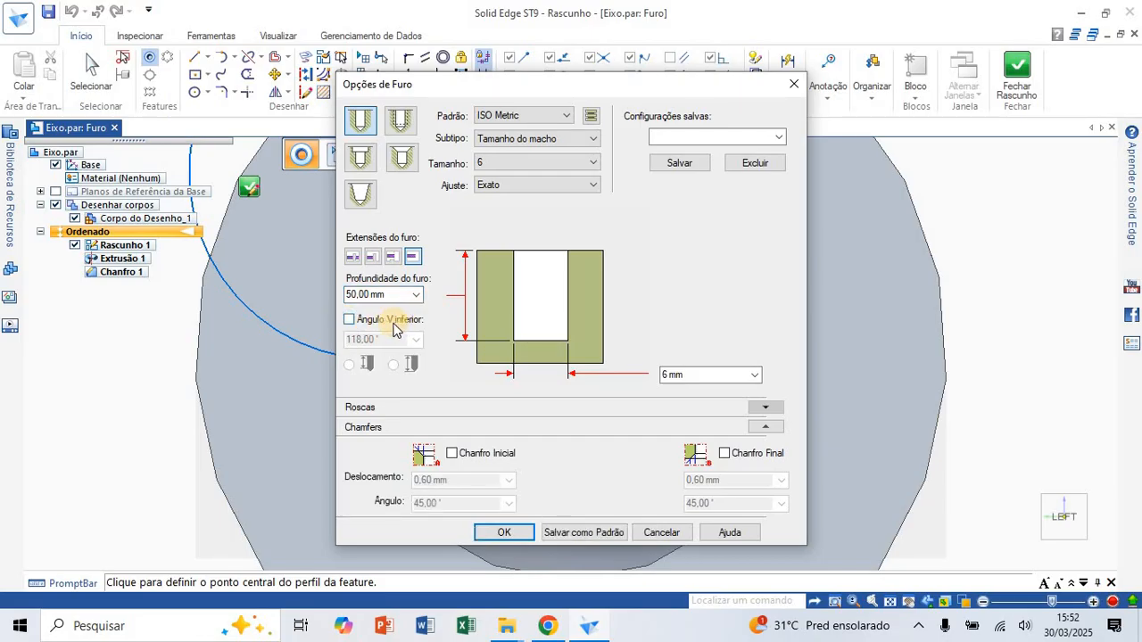
pyautogui.click(348, 320)
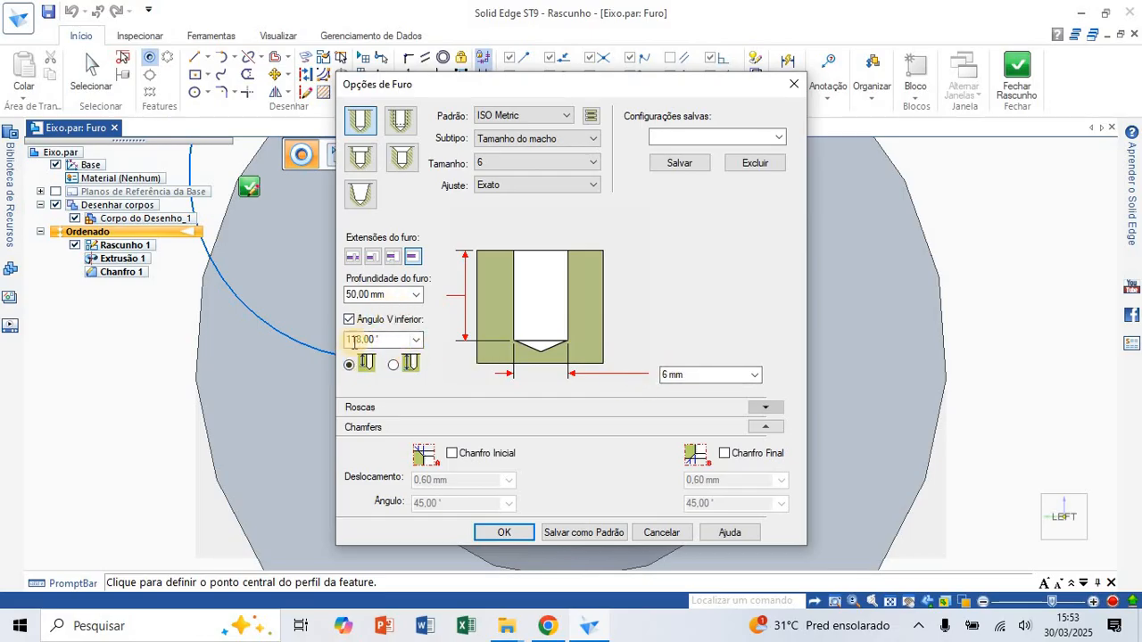
pyautogui.tripleClick(390, 297)
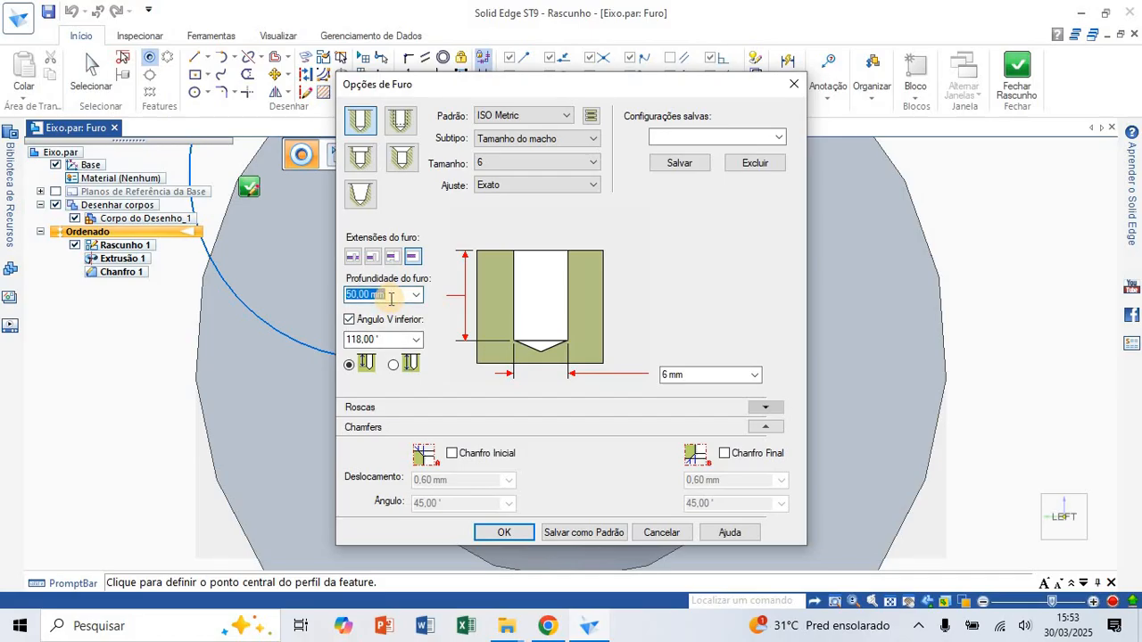
pyautogui.click(504, 533)
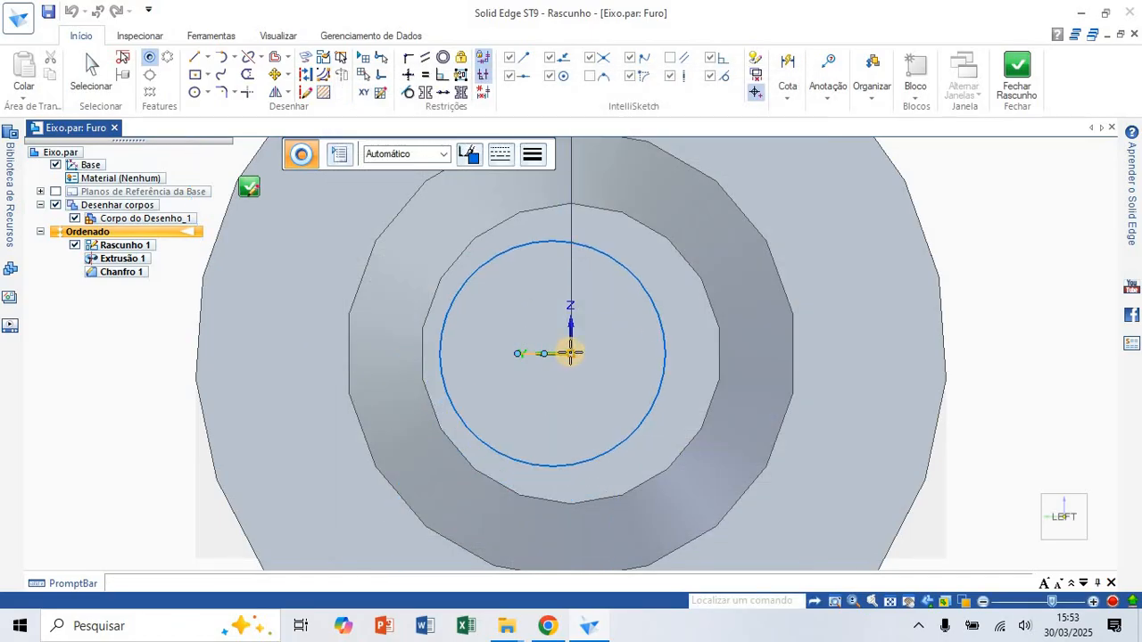
# Step: Place the hole centre at the origin of the spindle's end face, close the sketch and finish the Hole feature
pyautogui.click(570, 354)
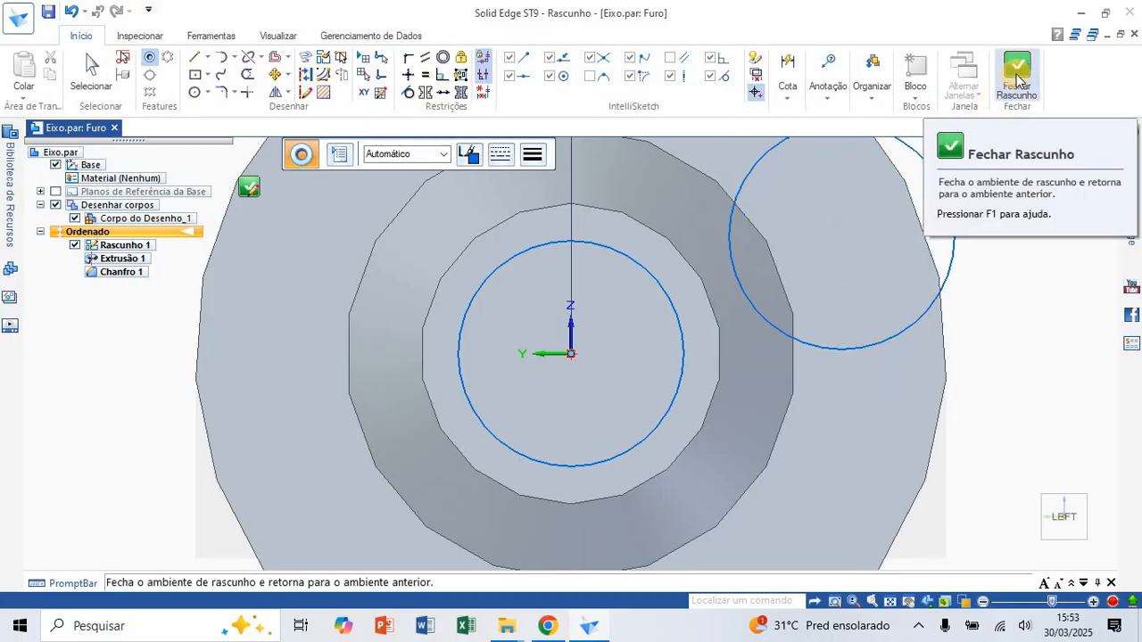
pyautogui.click(1016, 80)
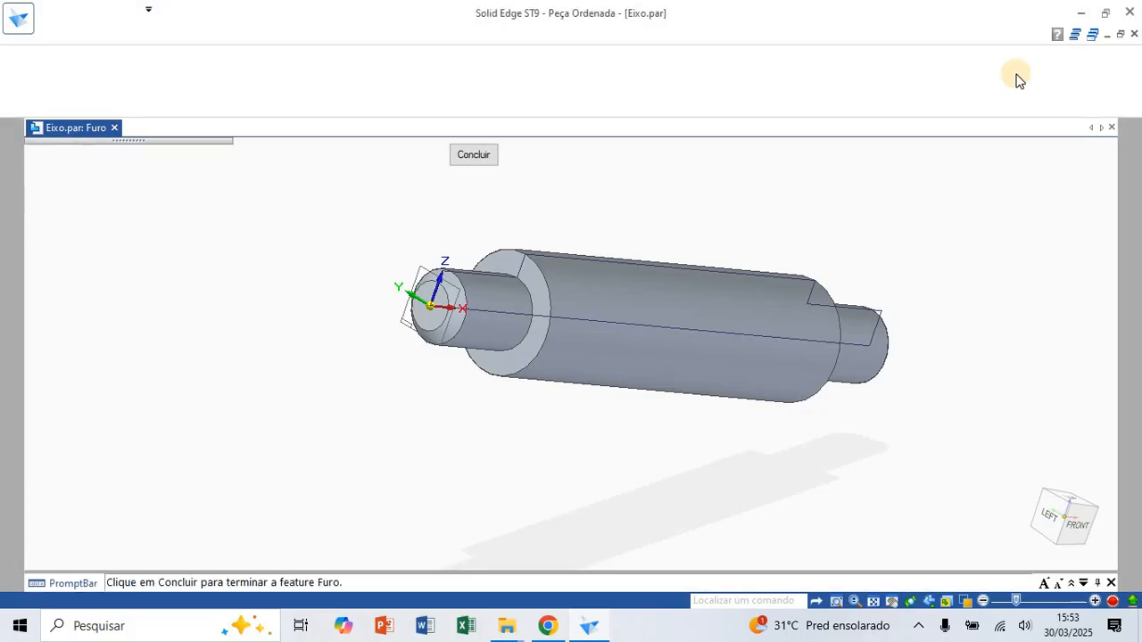
pyautogui.click(474, 157)
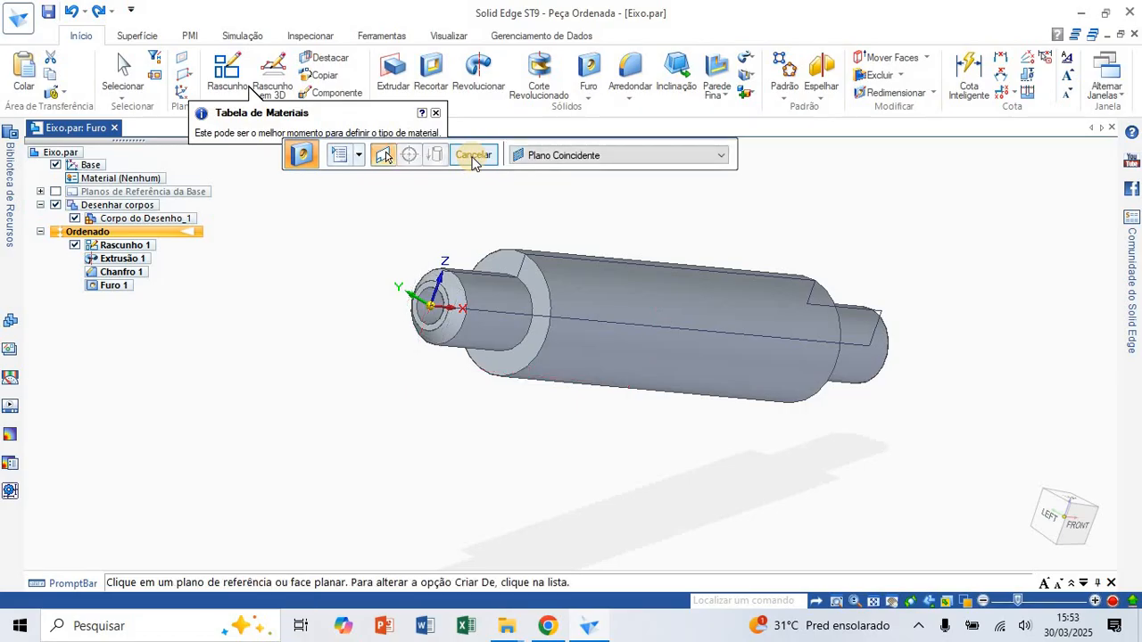
pyautogui.click(473, 159)
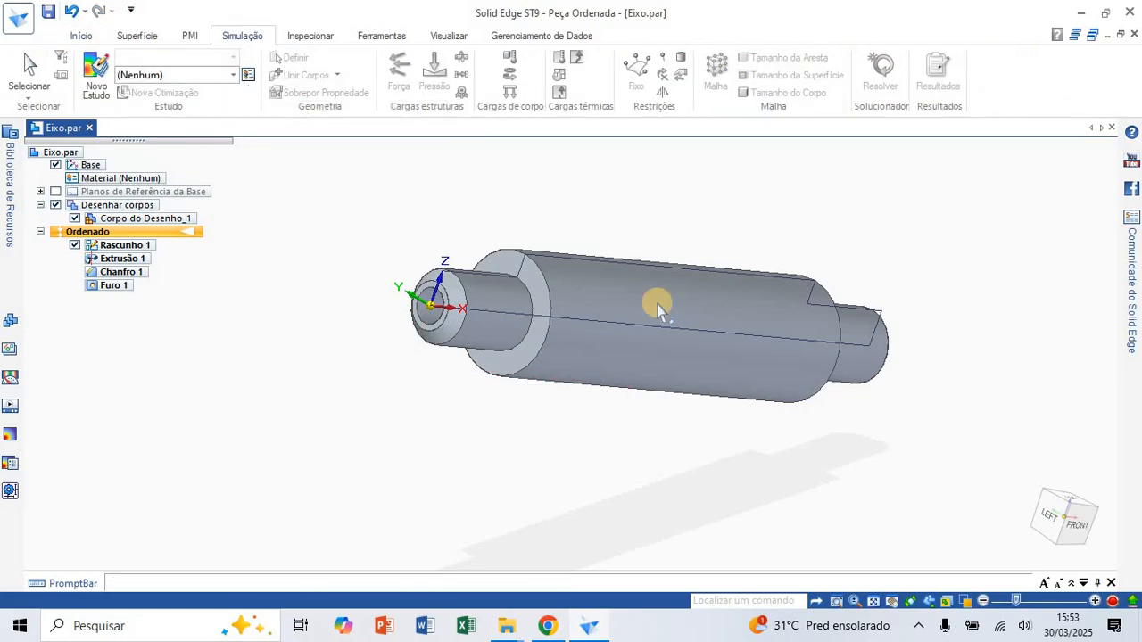
# Step: Examine the hole's depth and conical bottom inside the spindle in the front view with the wireframe display style
pyautogui.click(1080, 528)
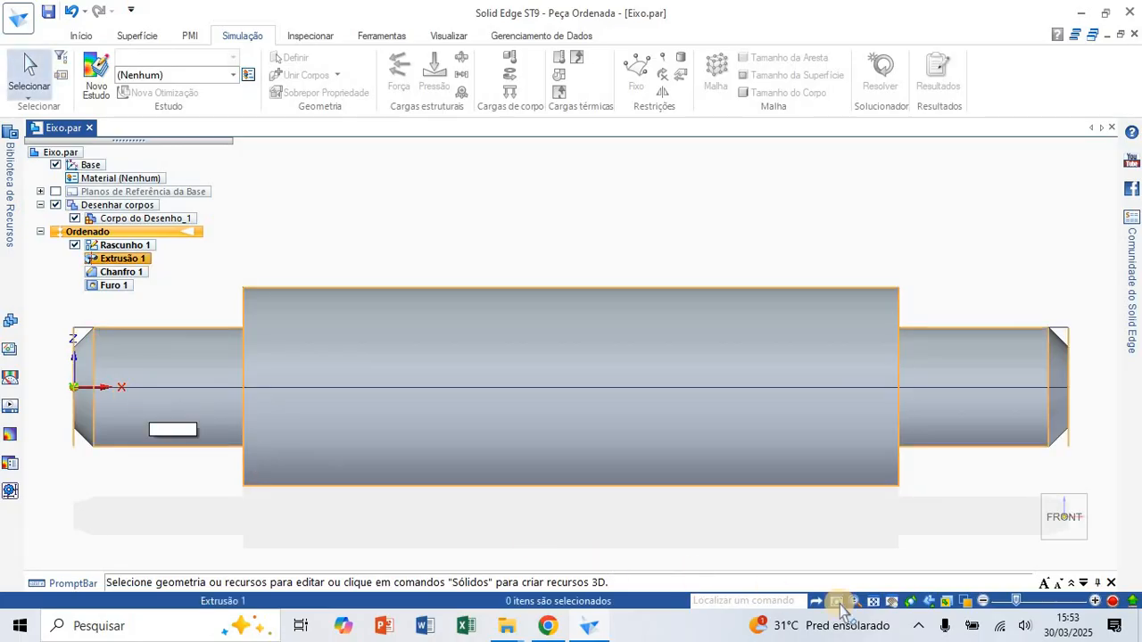
pyautogui.click(965, 601)
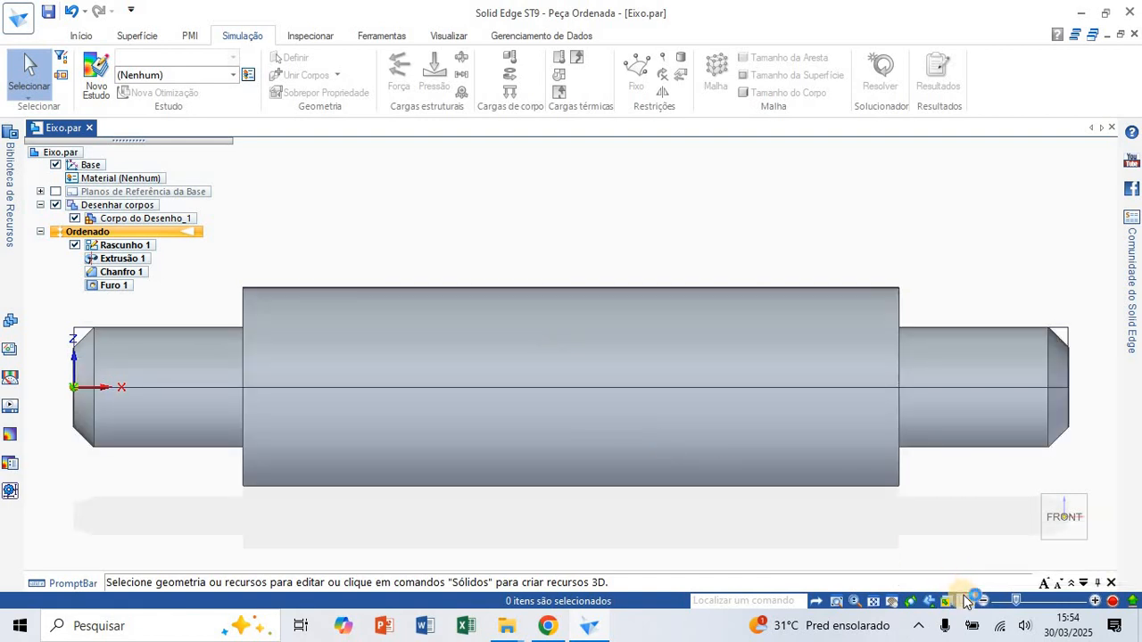
pyautogui.click(966, 602)
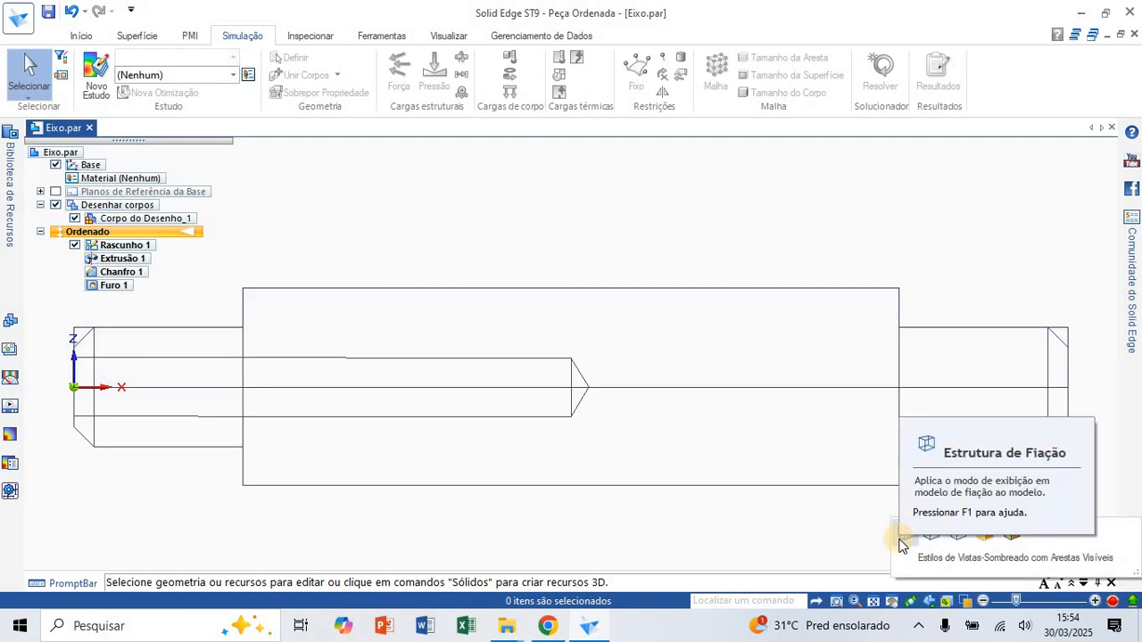
pyautogui.click(899, 543)
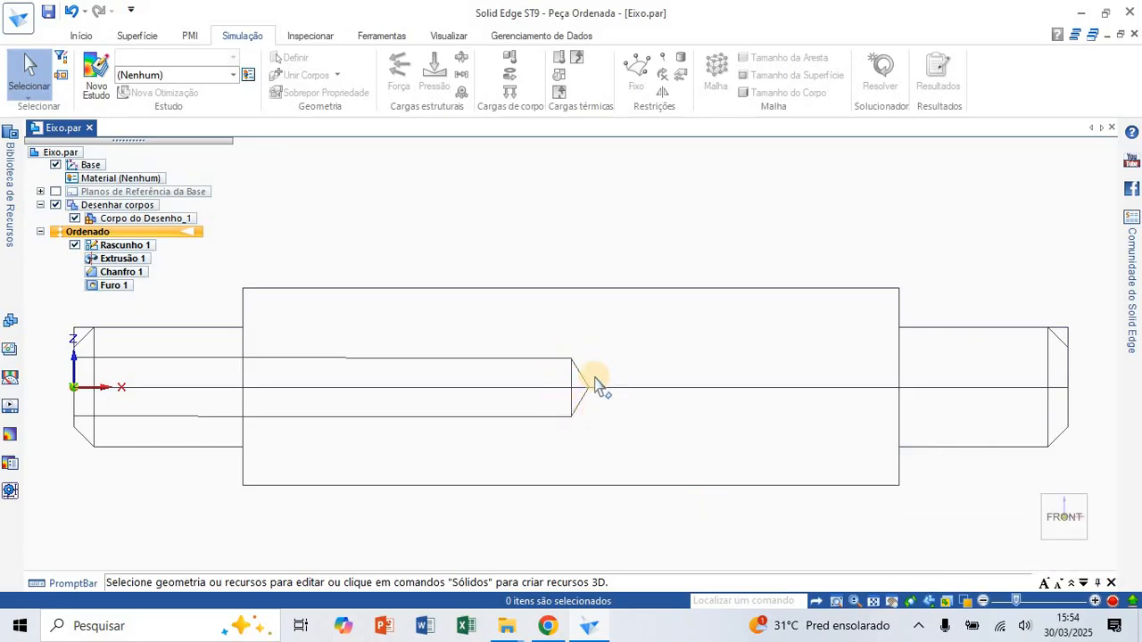
pyautogui.moveTo(594, 382)
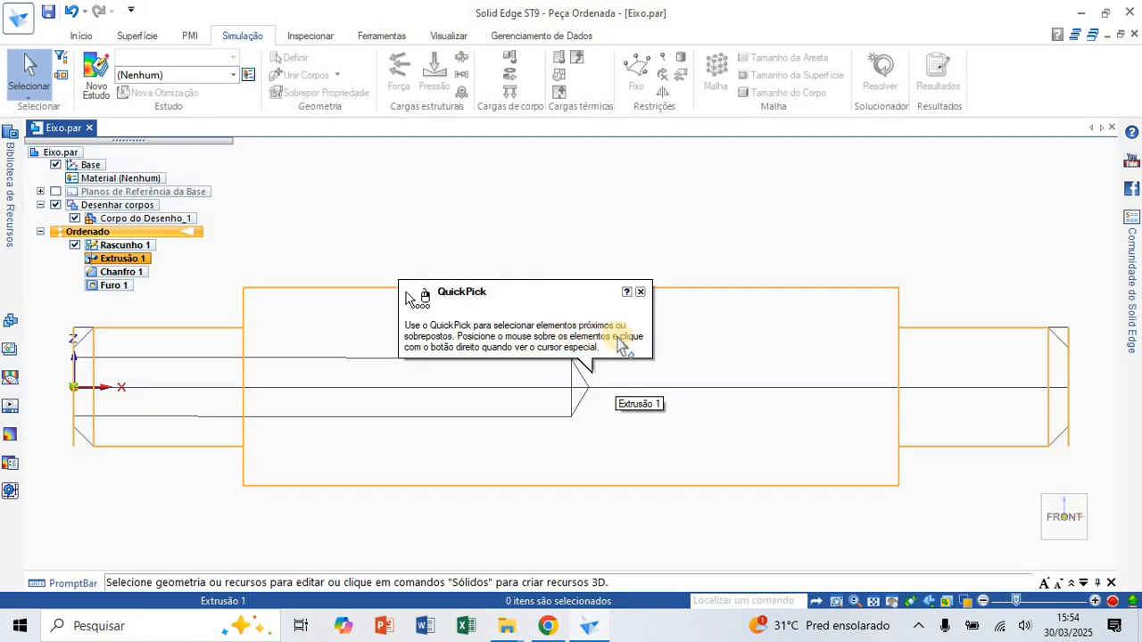
pyautogui.click(640, 293)
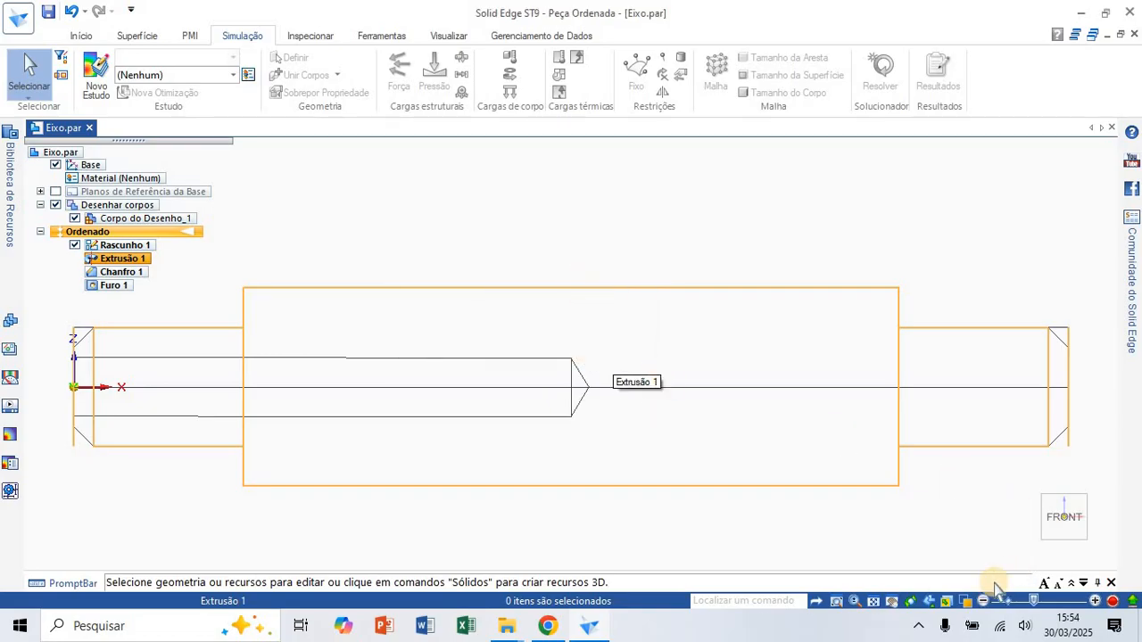
pyautogui.moveTo(968, 604)
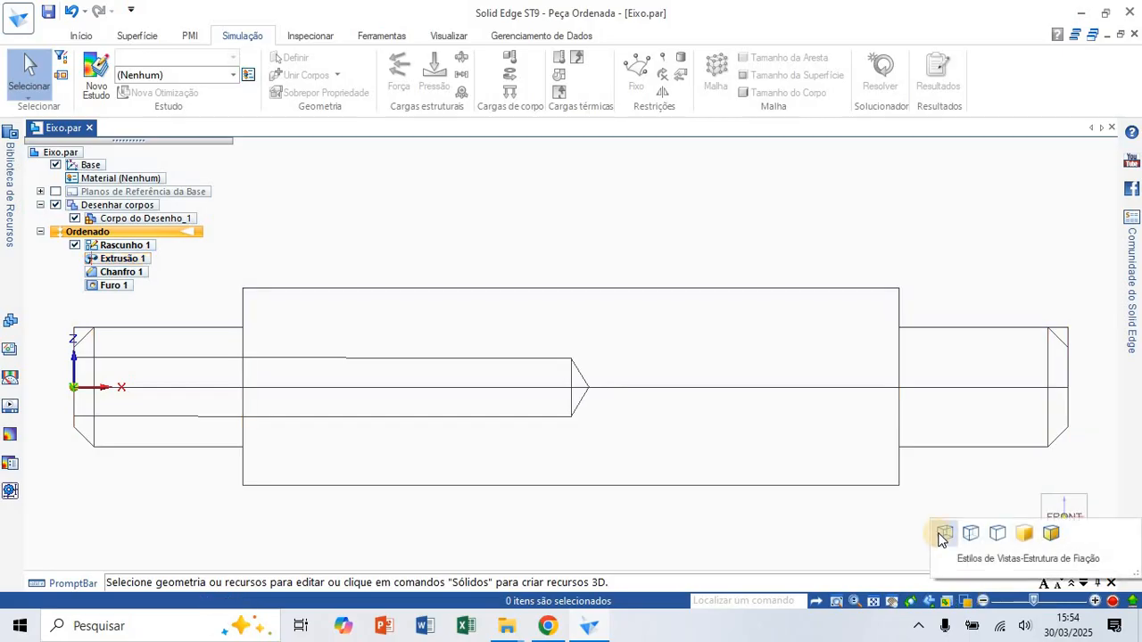
pyautogui.click(941, 536)
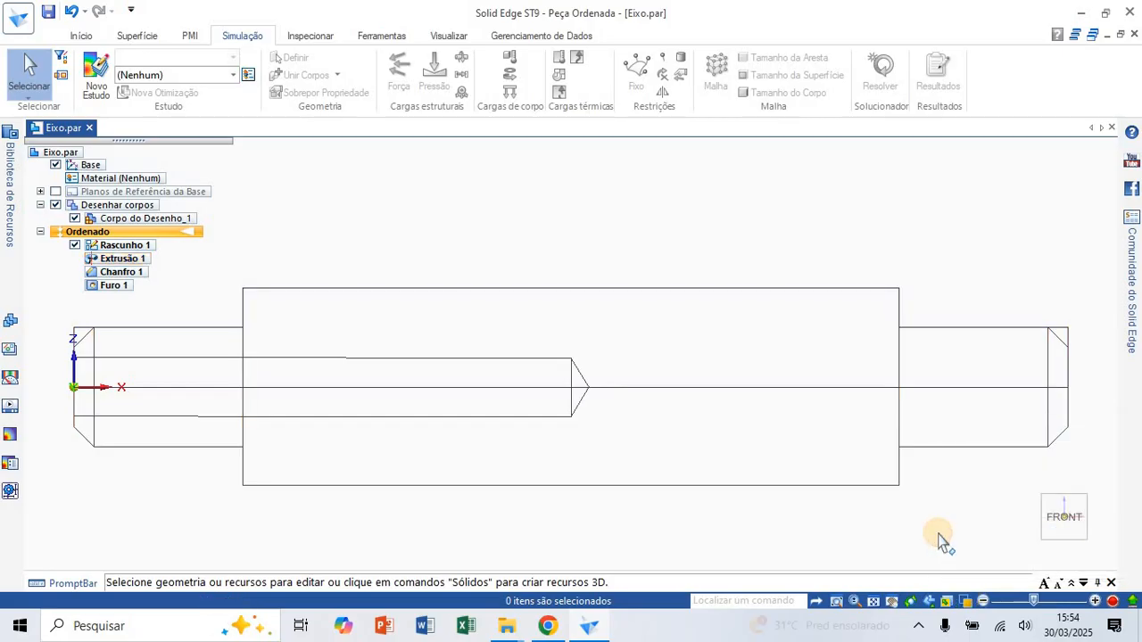
# Step: Restore the shaded with visible edges display style and tilt the view of the spindle slightly
pyautogui.moveTo(968, 600)
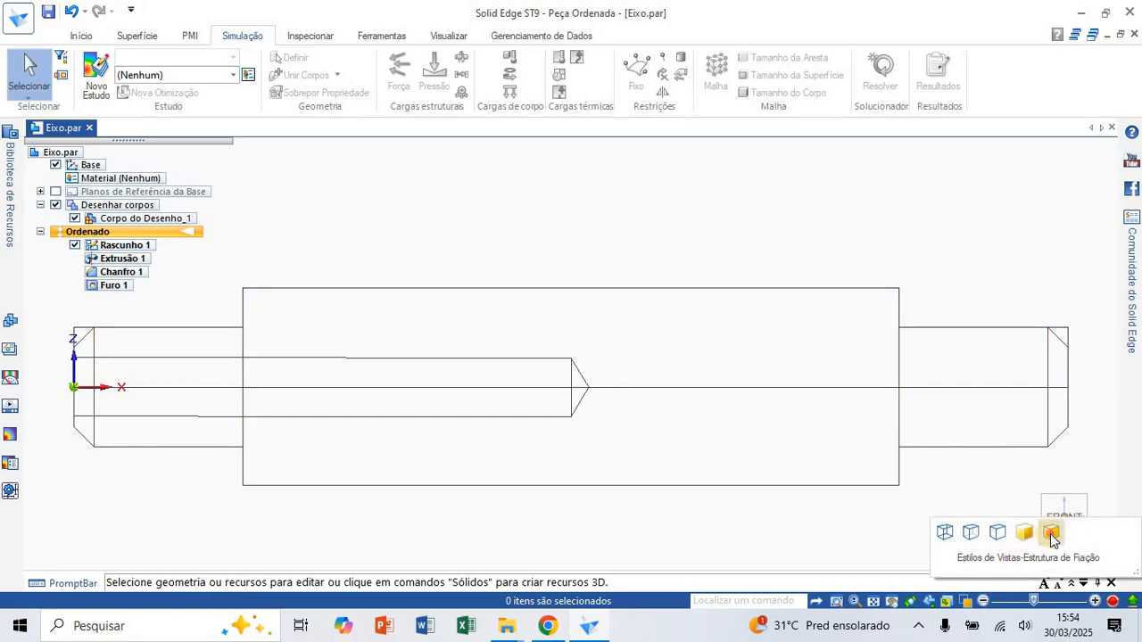
pyautogui.click(1050, 532)
pyautogui.moveTo(711, 323); pyautogui.dragTo(706, 285, button='middle')
pyautogui.scroll(-1, 707, 285)
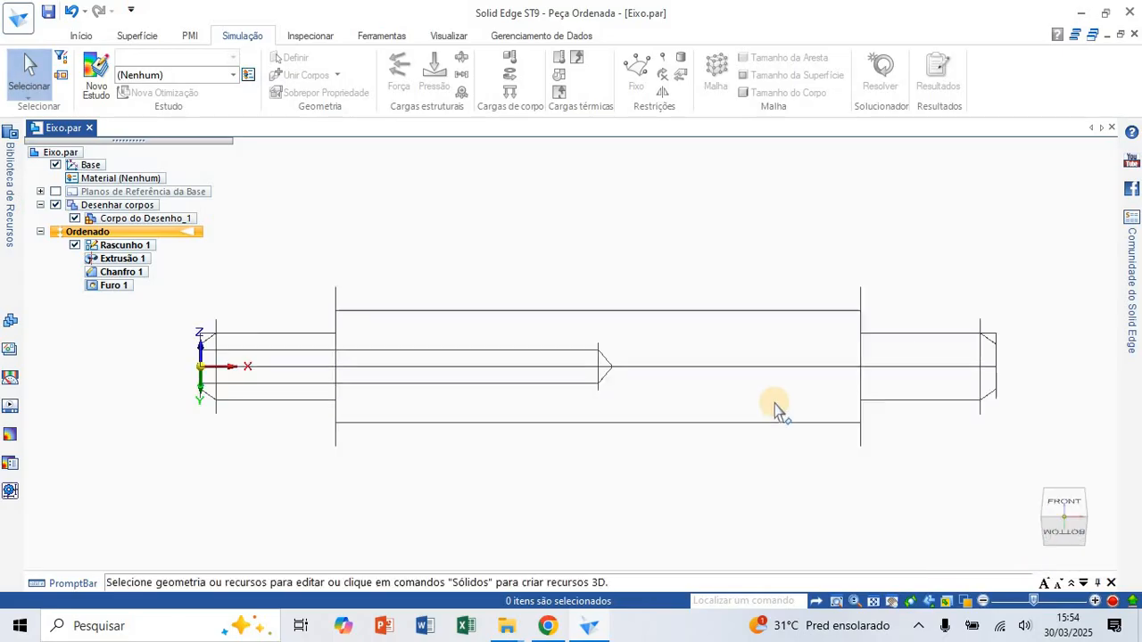
pyautogui.moveTo(963, 601)
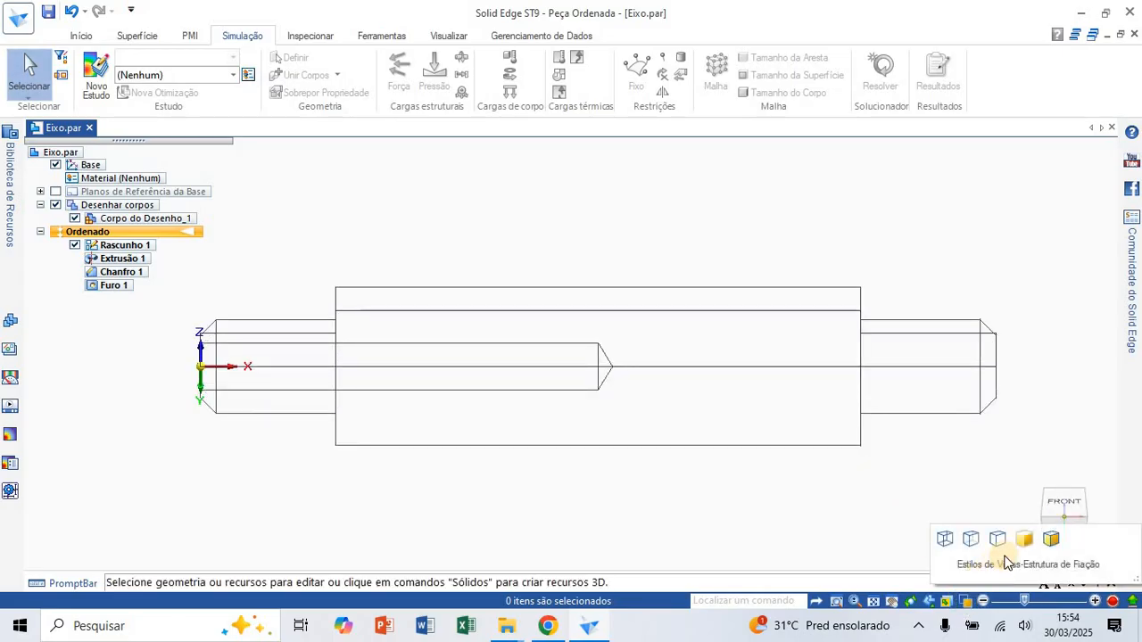
pyautogui.click(1049, 540)
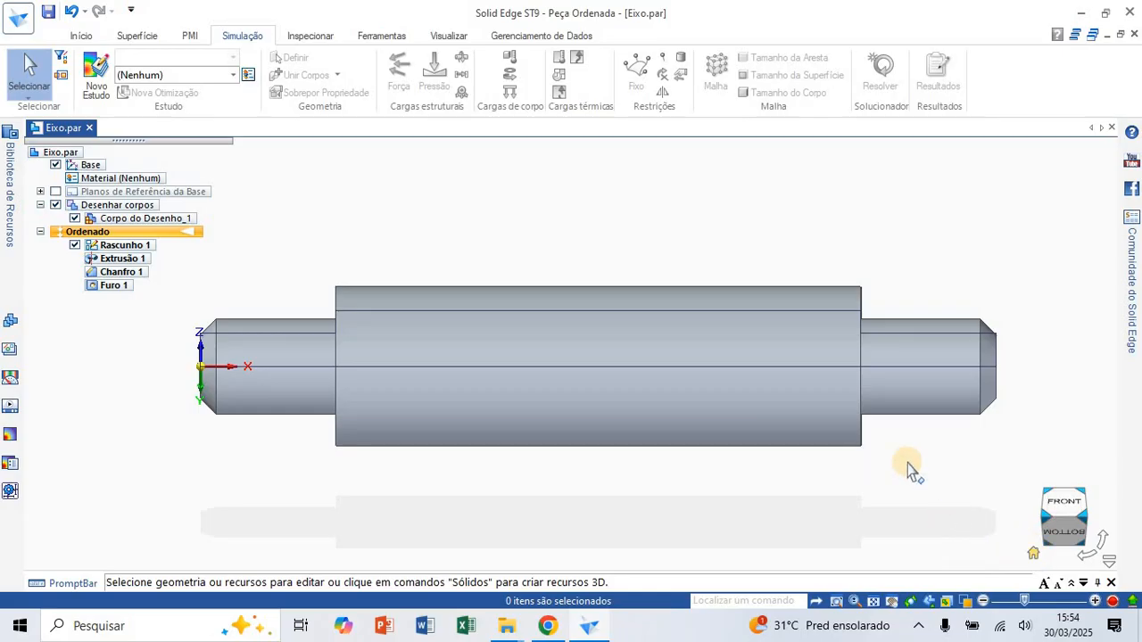
# Step: Start a new Hole feature and show the base reference planes around the spindle
pyautogui.scroll(1, 885, 459)
pyautogui.scroll(1, 884, 462)
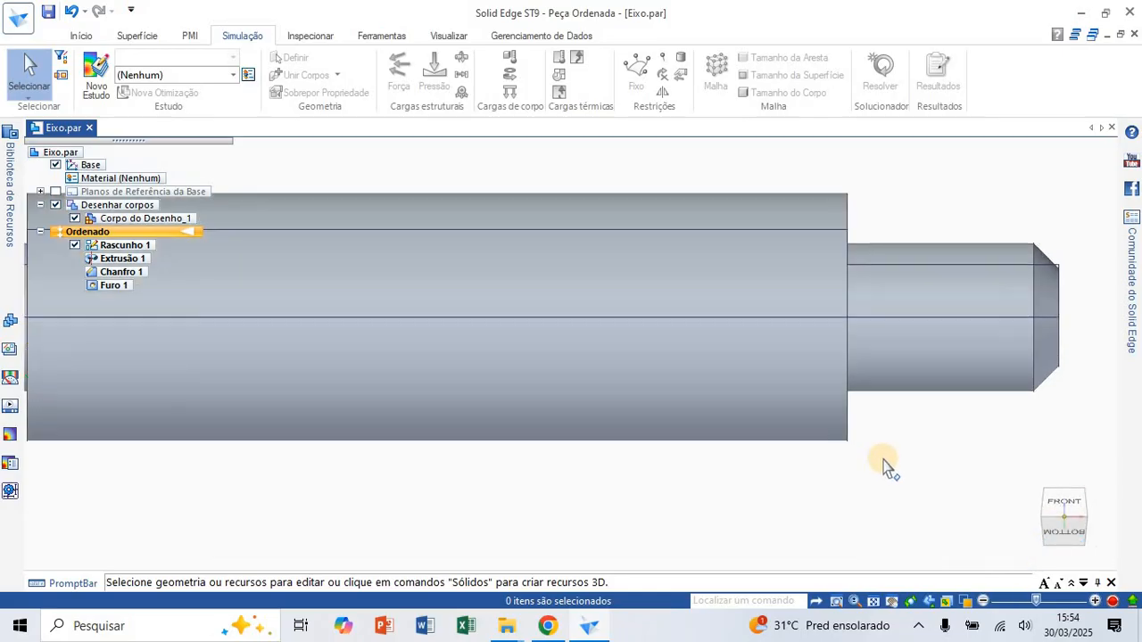
pyautogui.scroll(-2, 857, 464)
pyautogui.scroll(-1, 854, 464)
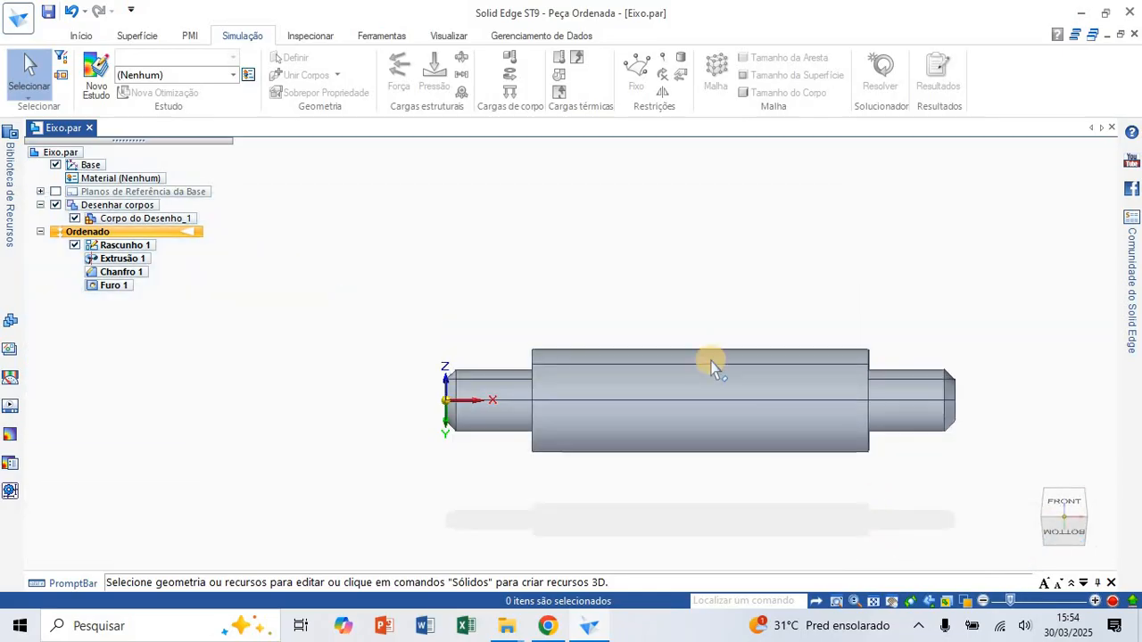
pyautogui.moveTo(708, 365); pyautogui.dragTo(831, 467, button='middle')
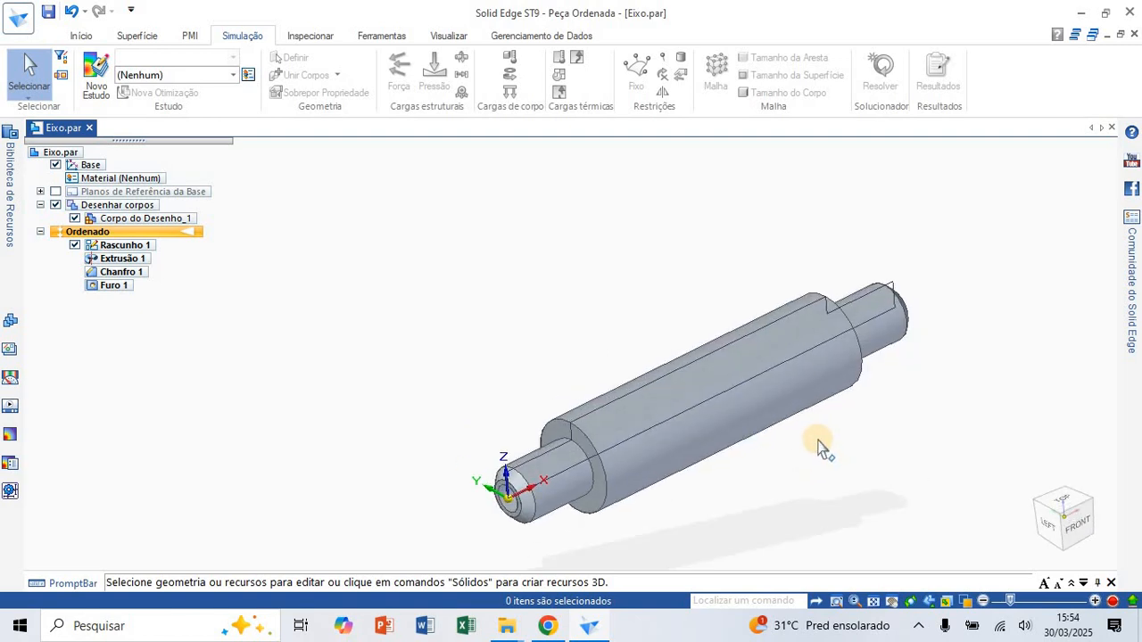
pyautogui.click(93, 36)
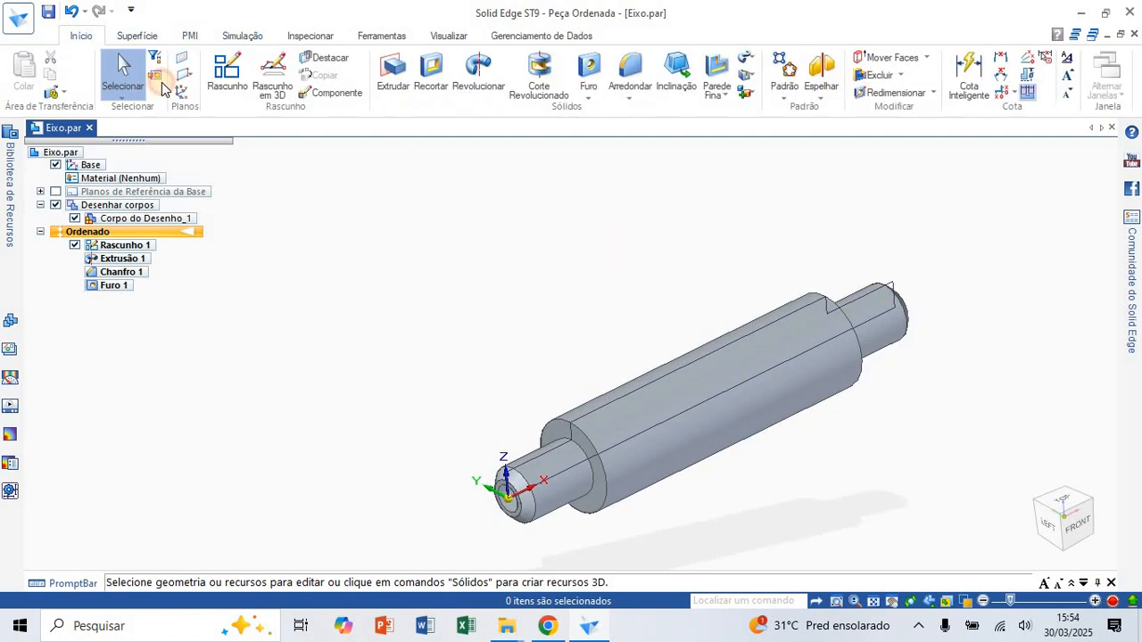
pyautogui.click(588, 70)
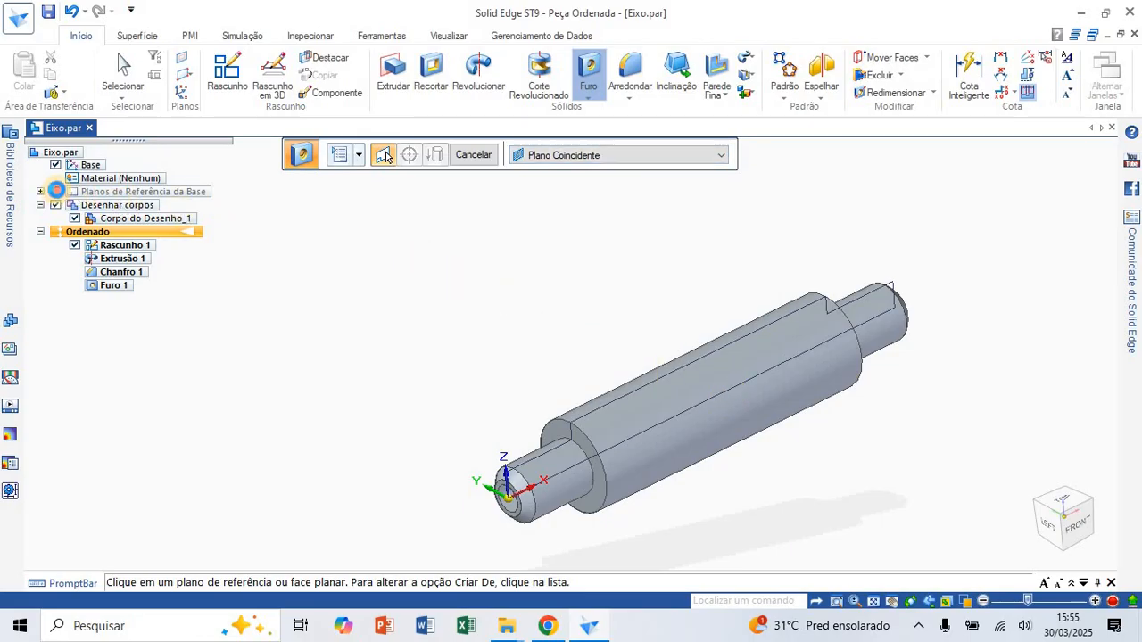
pyautogui.click(56, 191)
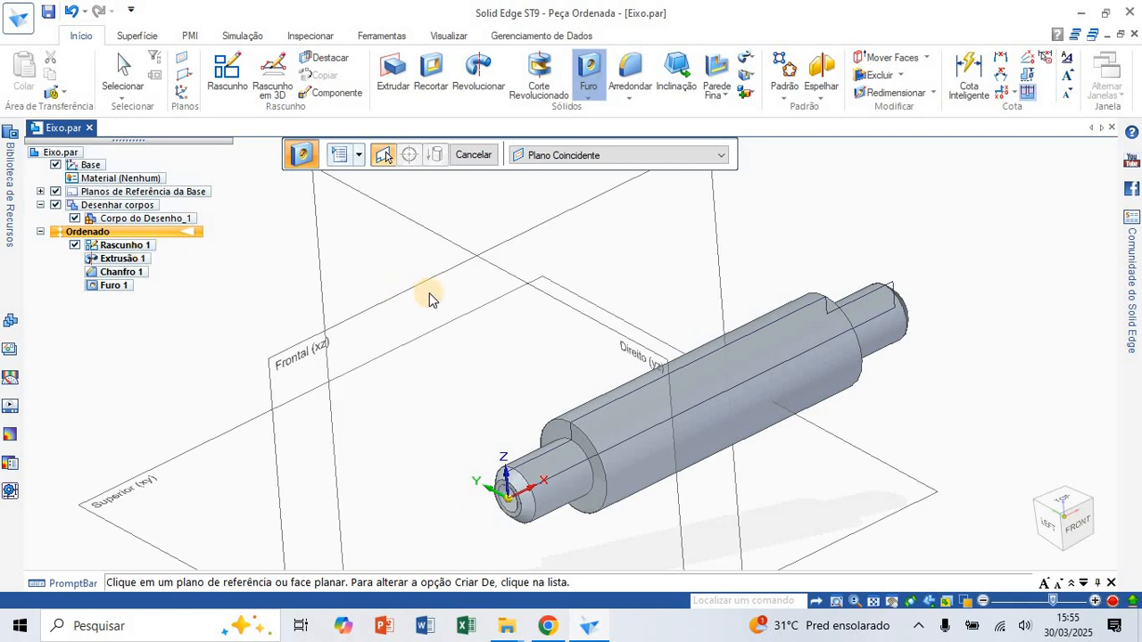
pyautogui.scroll(-2, 446, 298)
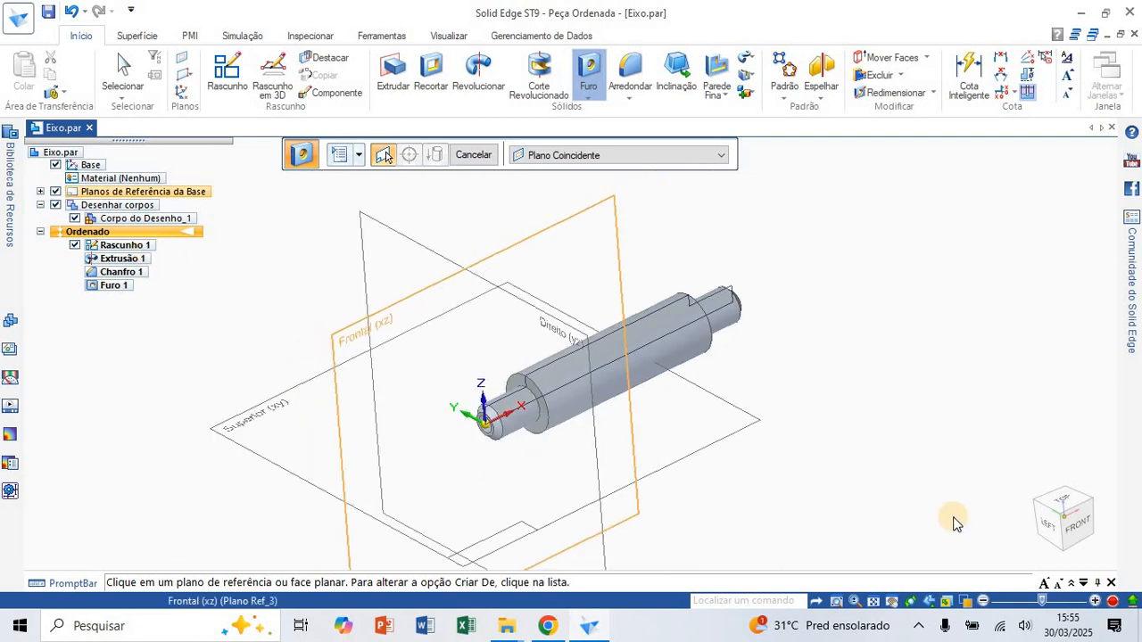
pyautogui.click(1078, 530)
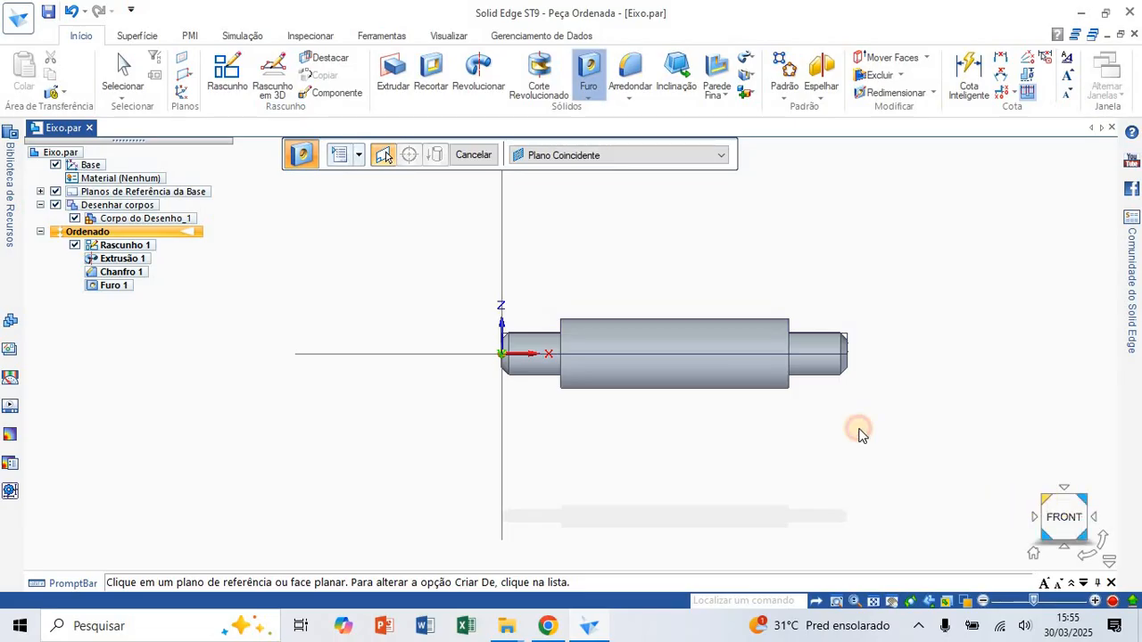
pyautogui.hotkey('ctrl', 'i')
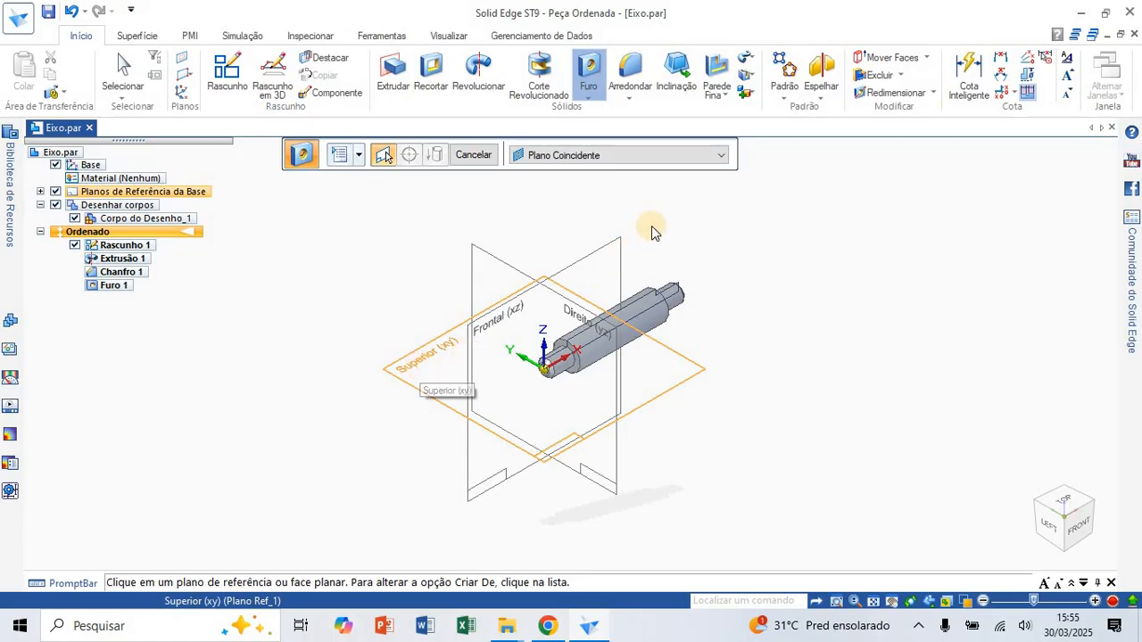
# Step: Create the hole's sketch plane parallel to the Superior (xy) plane, offset 10 mm upward to the top of the spindle body
pyautogui.click(675, 157)
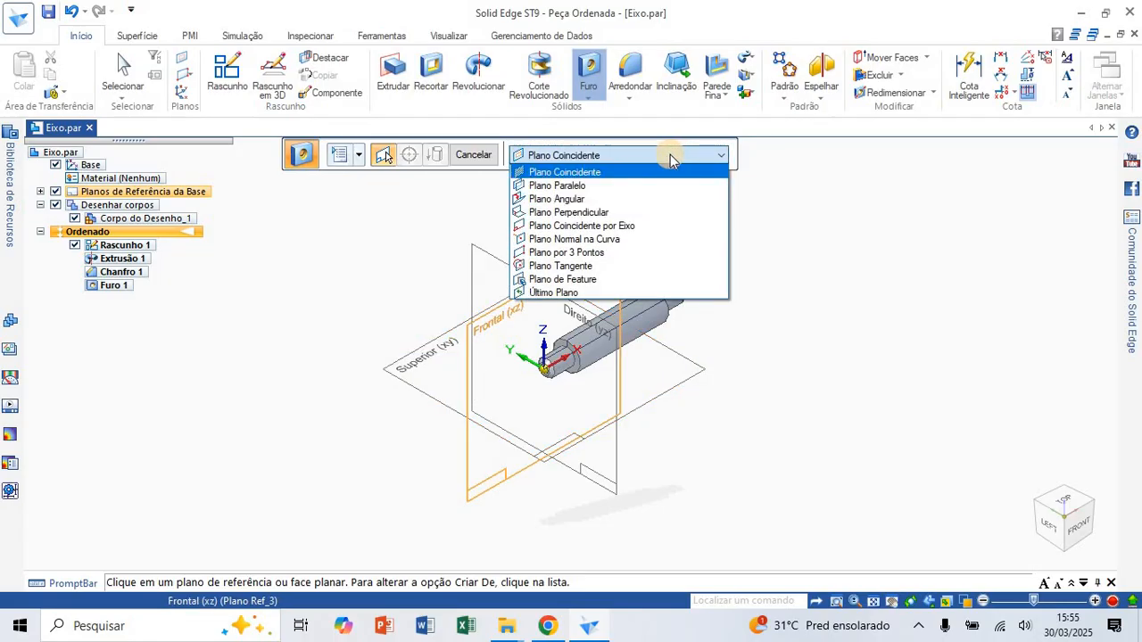
pyautogui.click(619, 193)
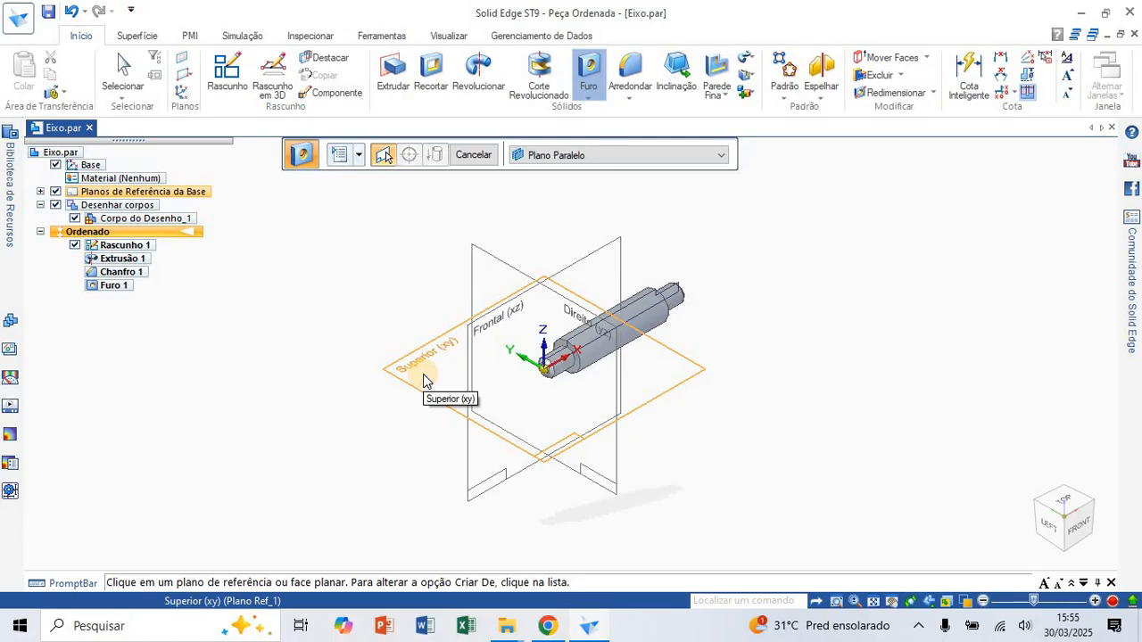
pyautogui.click(455, 371)
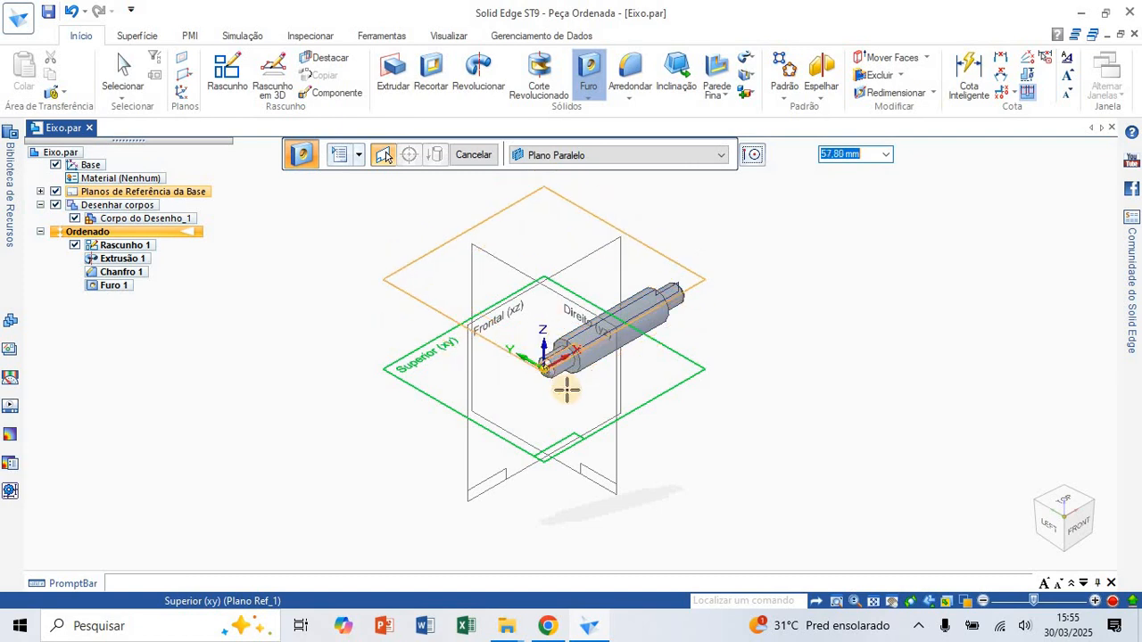
pyautogui.click(551, 628)
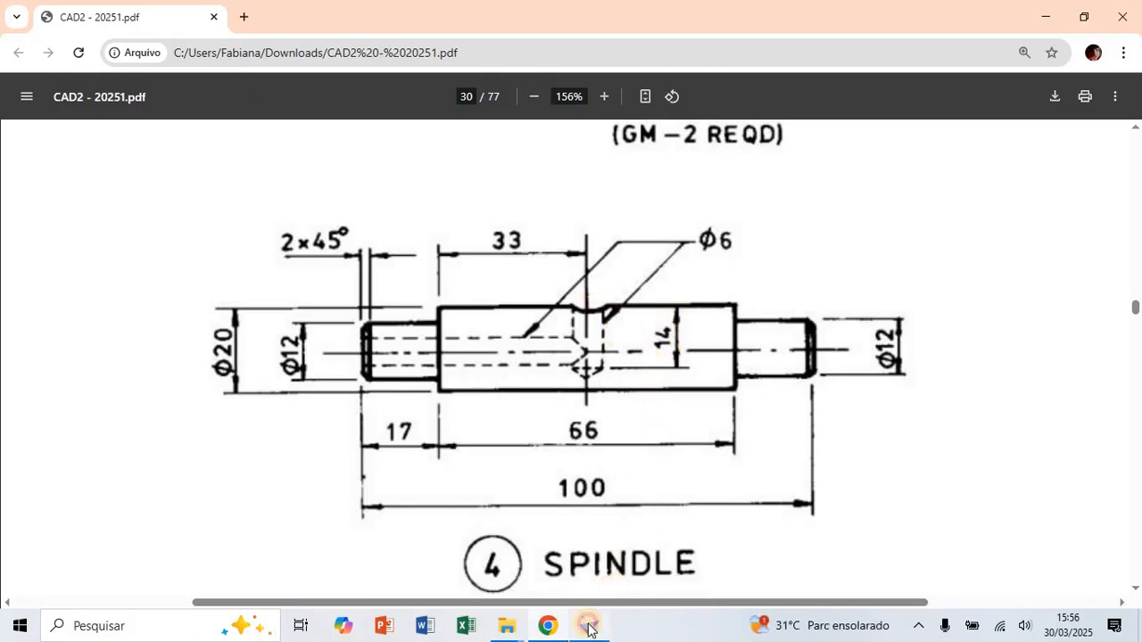
pyautogui.click(588, 627)
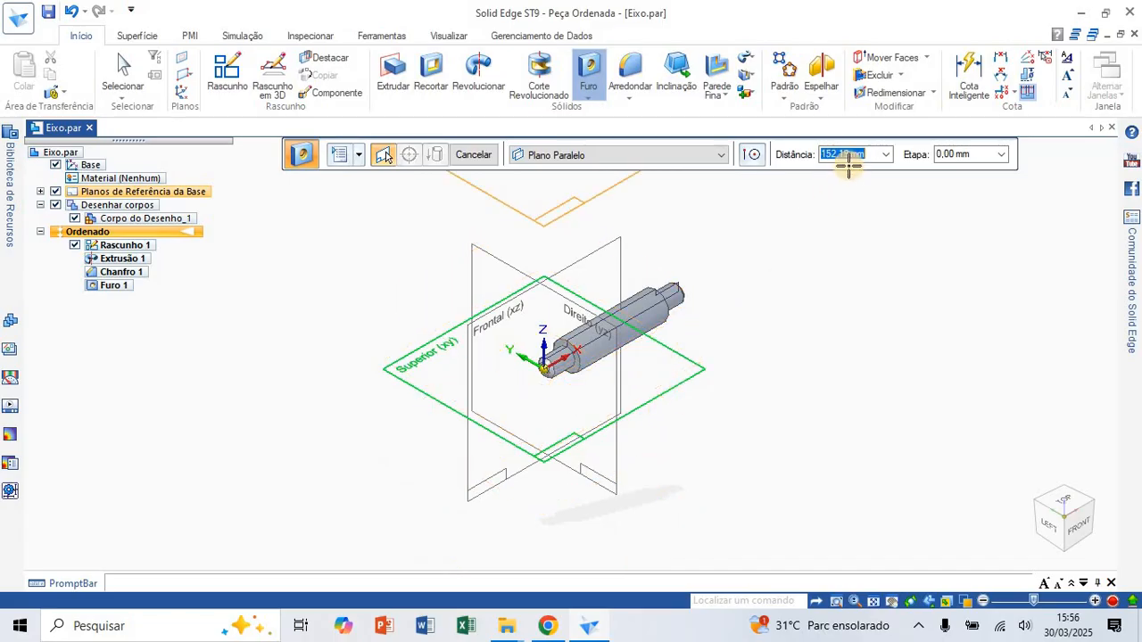
pyautogui.write('10')
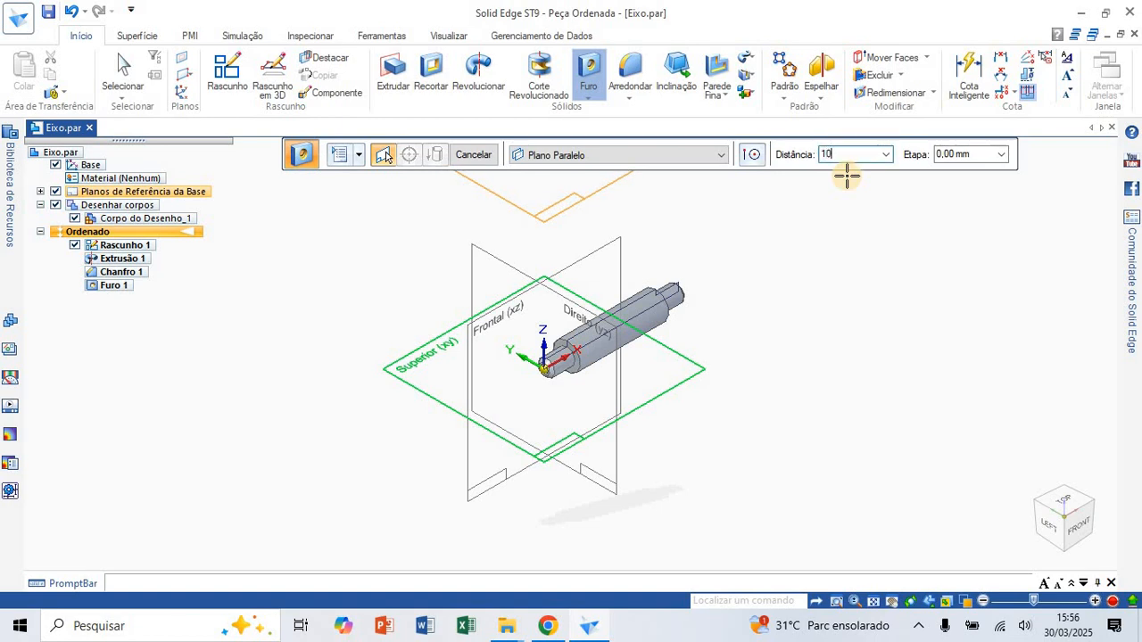
pyautogui.press('Tab')
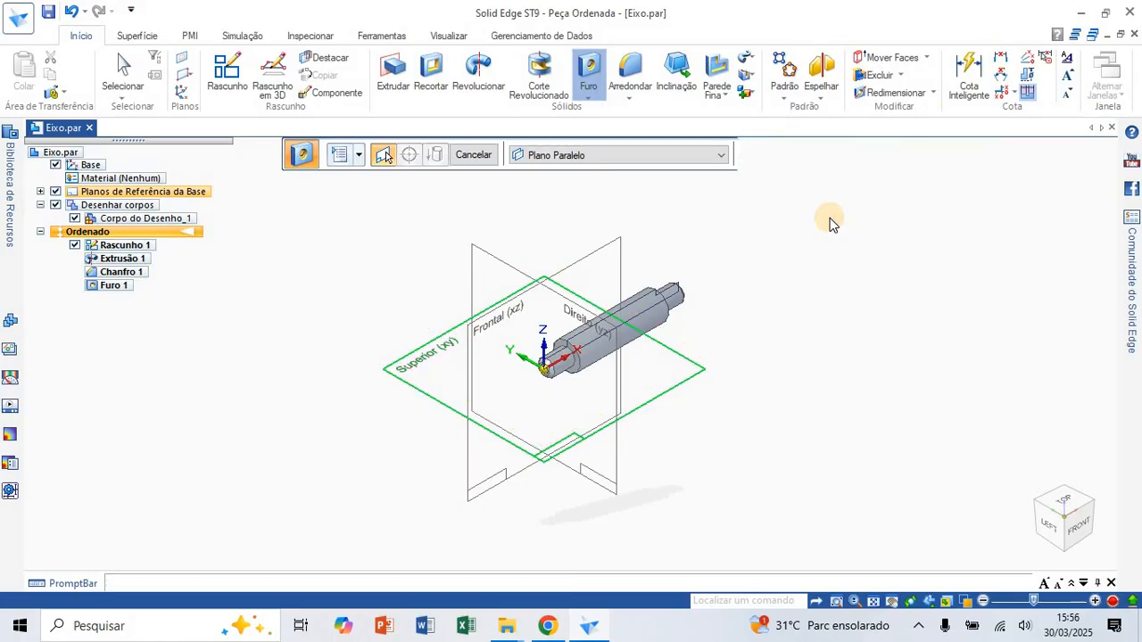
pyautogui.click(829, 223)
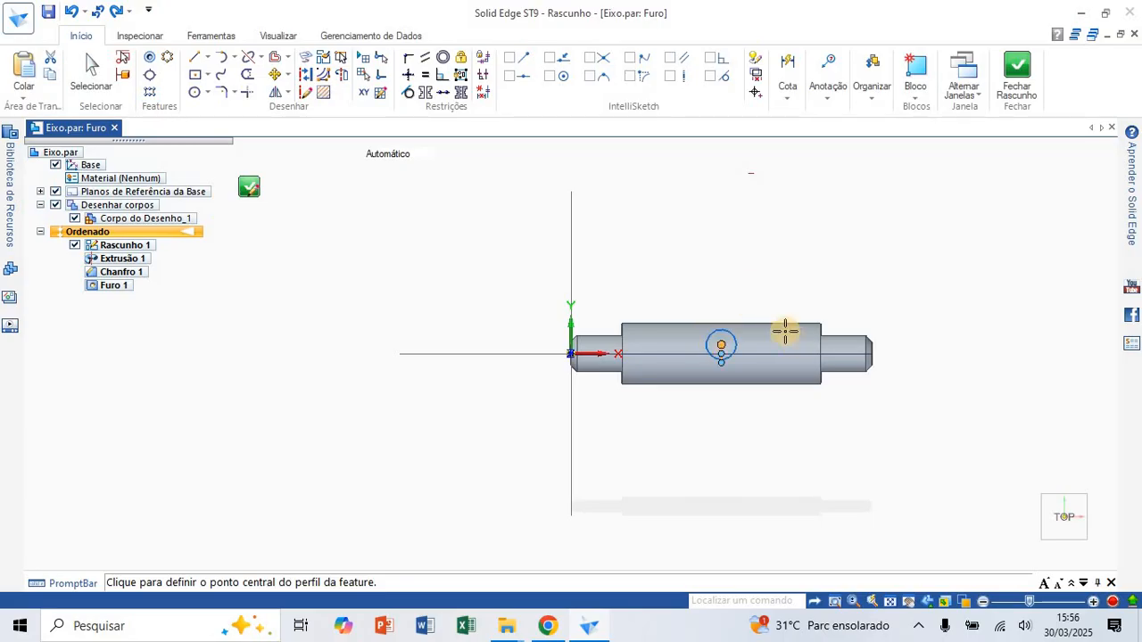
# Step: Open the hole options in the sketch and set the simple ISO Metric hole's size to 6 mm
pyautogui.scroll(2, 785, 330)
pyautogui.scroll(2, 780, 331)
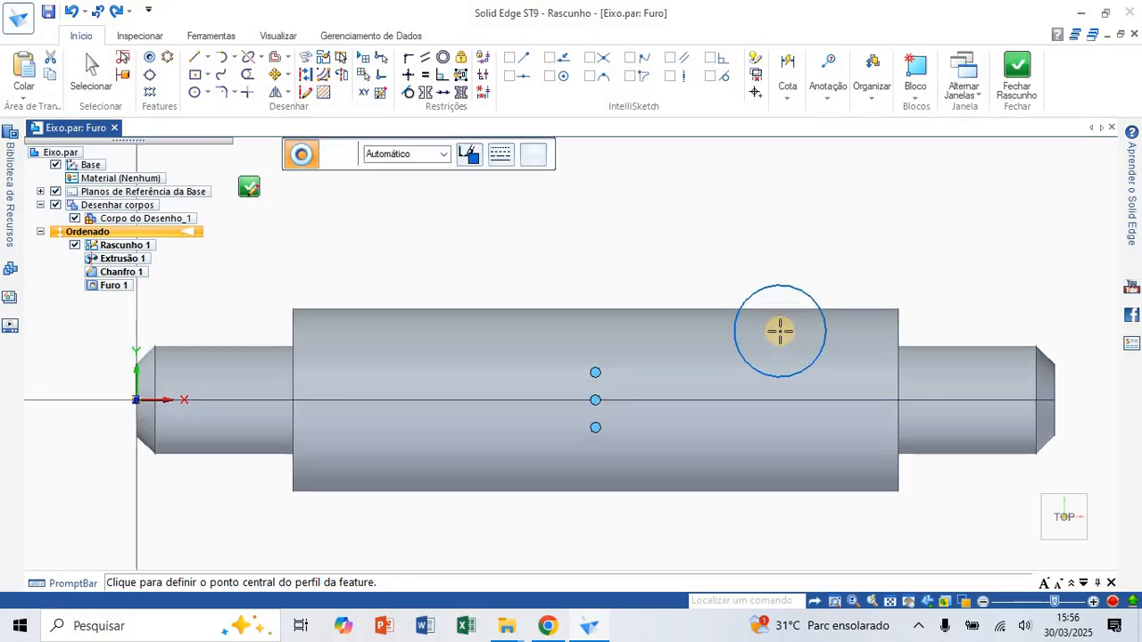
pyautogui.click(595, 399)
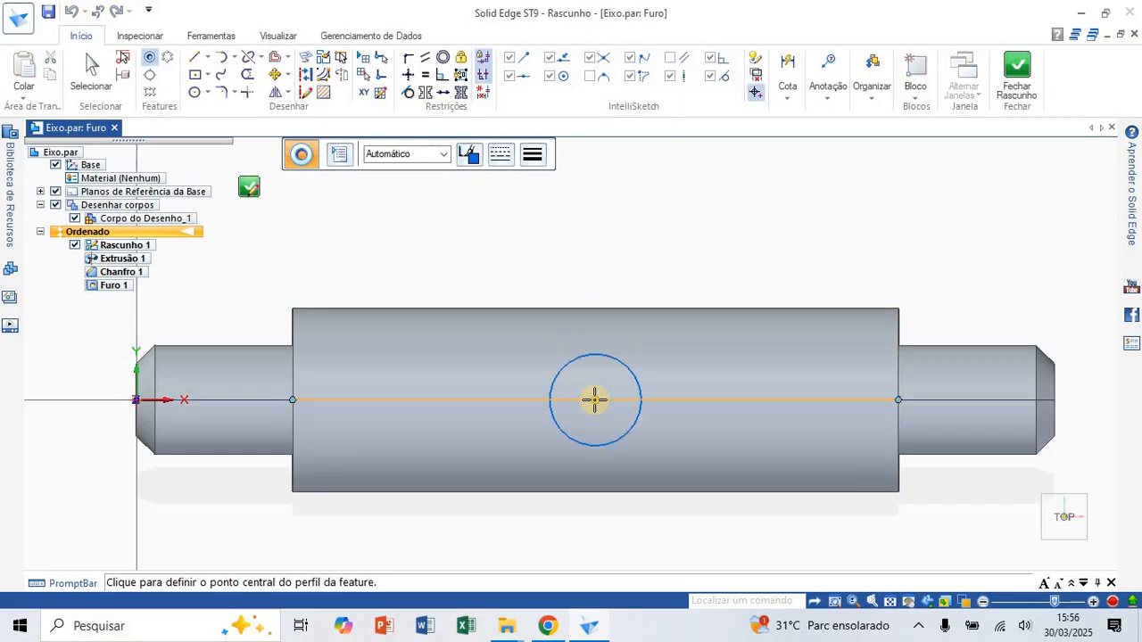
pyautogui.click(345, 163)
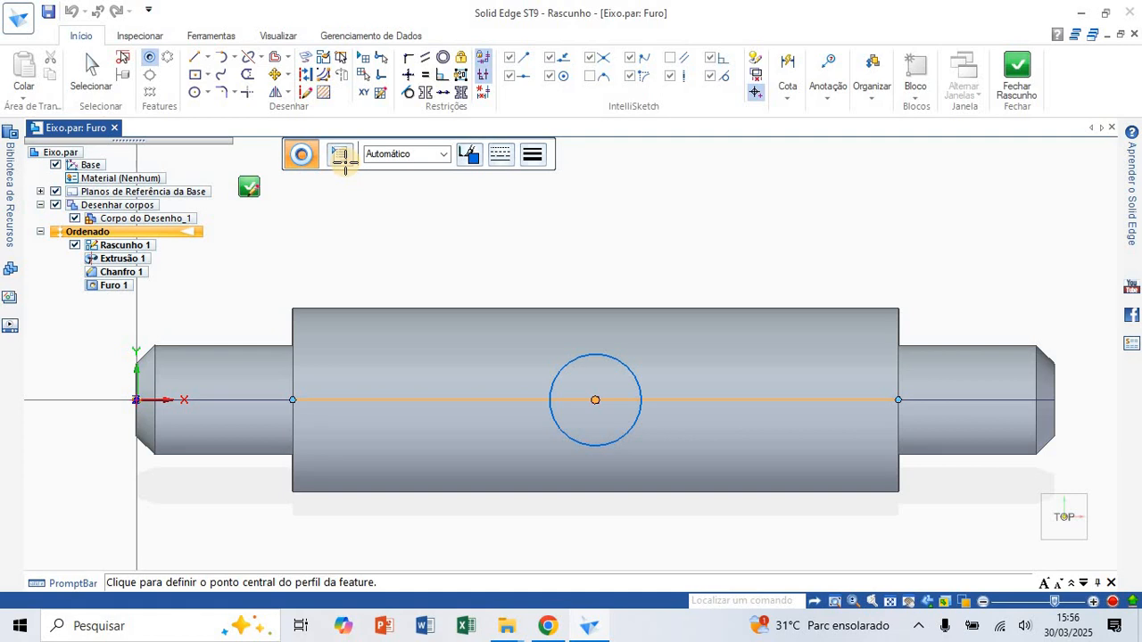
pyautogui.click(345, 161)
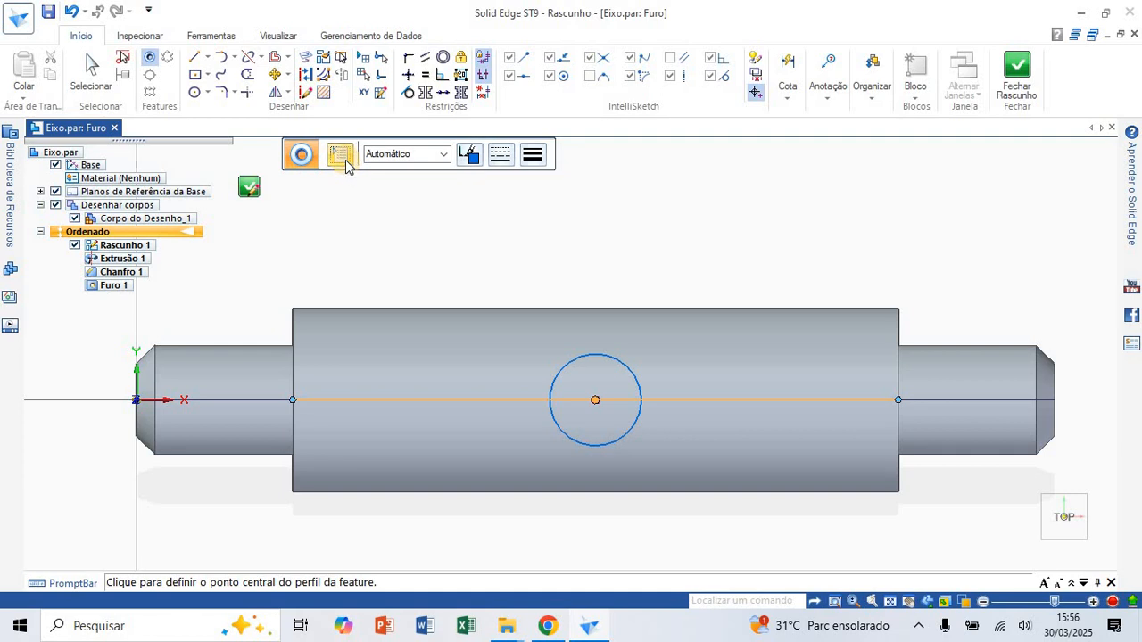
pyautogui.click(346, 161)
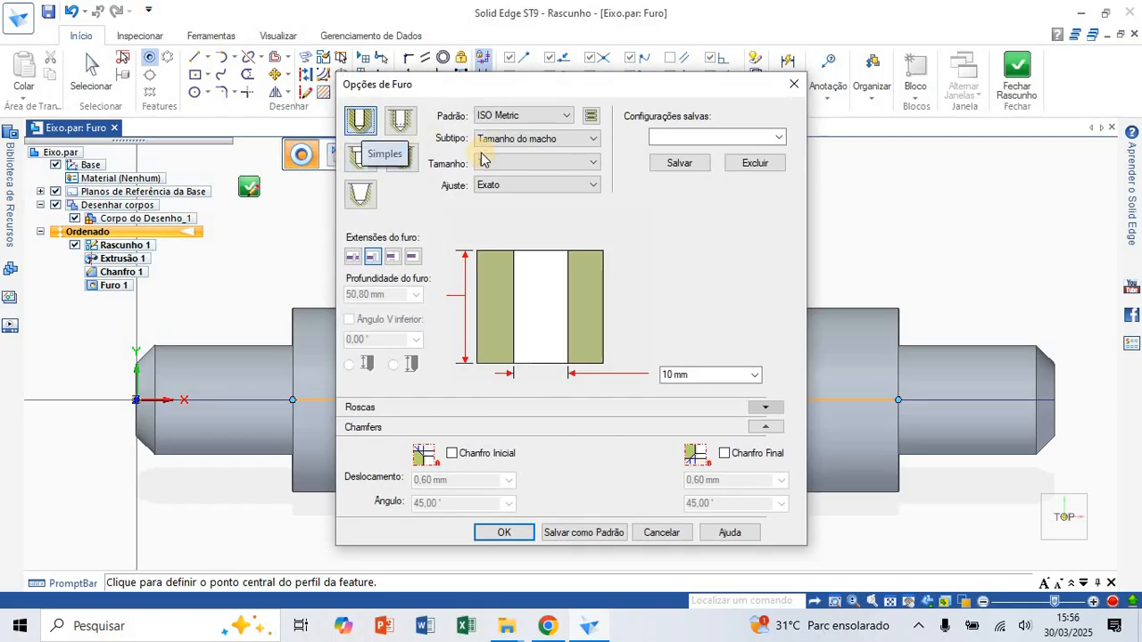
pyautogui.click(592, 163)
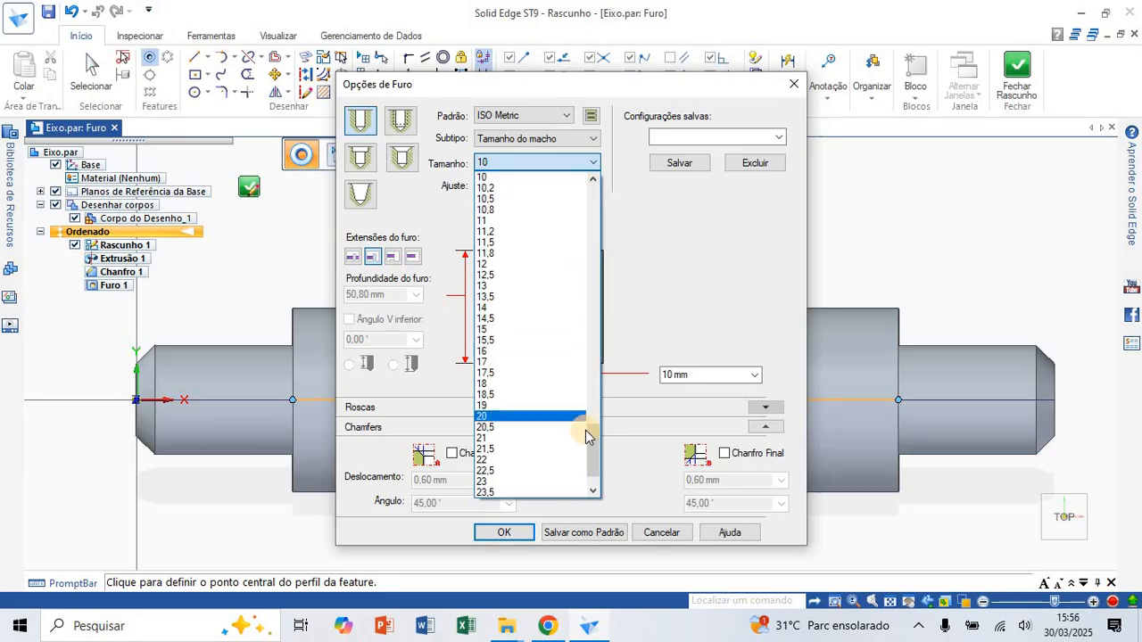
pyautogui.moveTo(587, 432); pyautogui.dragTo(571, 311)
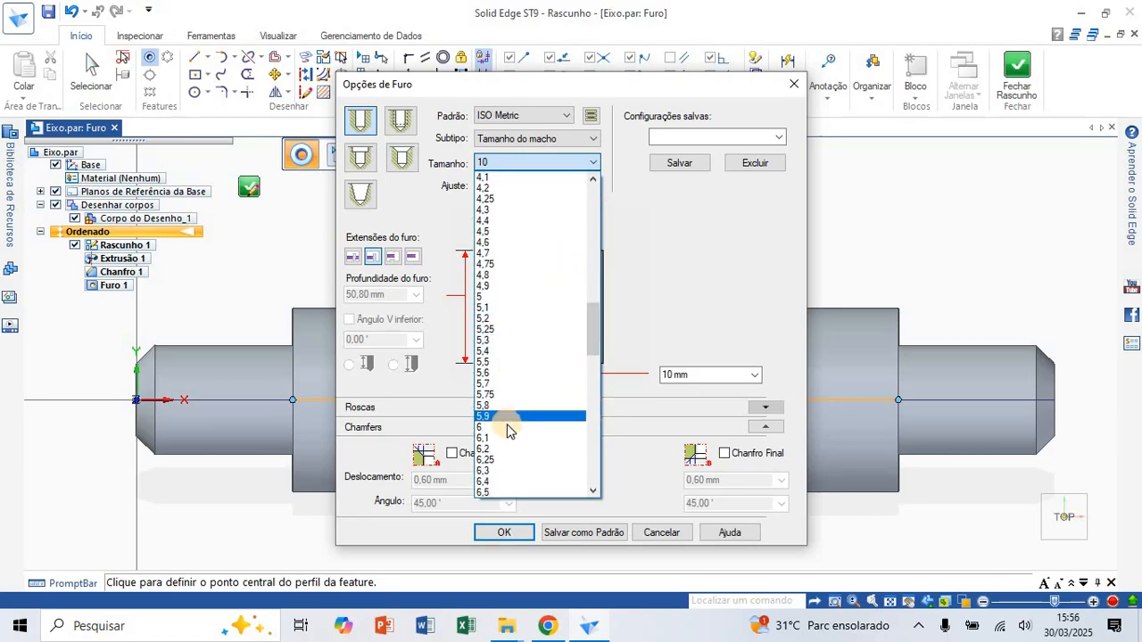
pyautogui.click(533, 428)
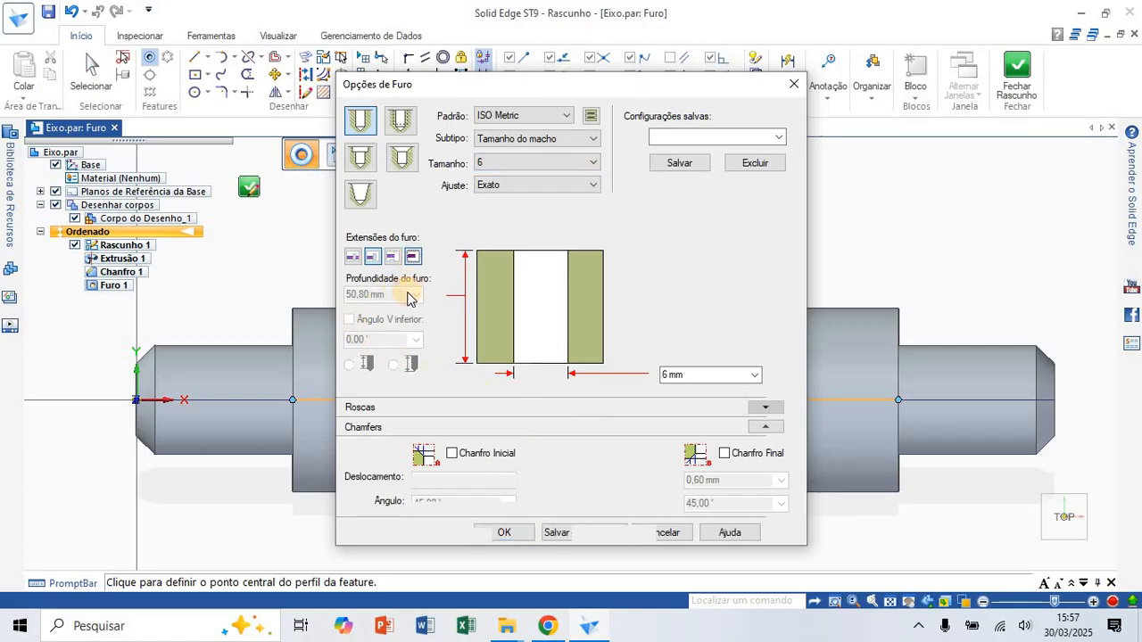
# Step: Give the hole a finite extent 14 mm deep, as in the PDF drawing, with a 118° V bottom angle, and accept the options
pyautogui.click(413, 258)
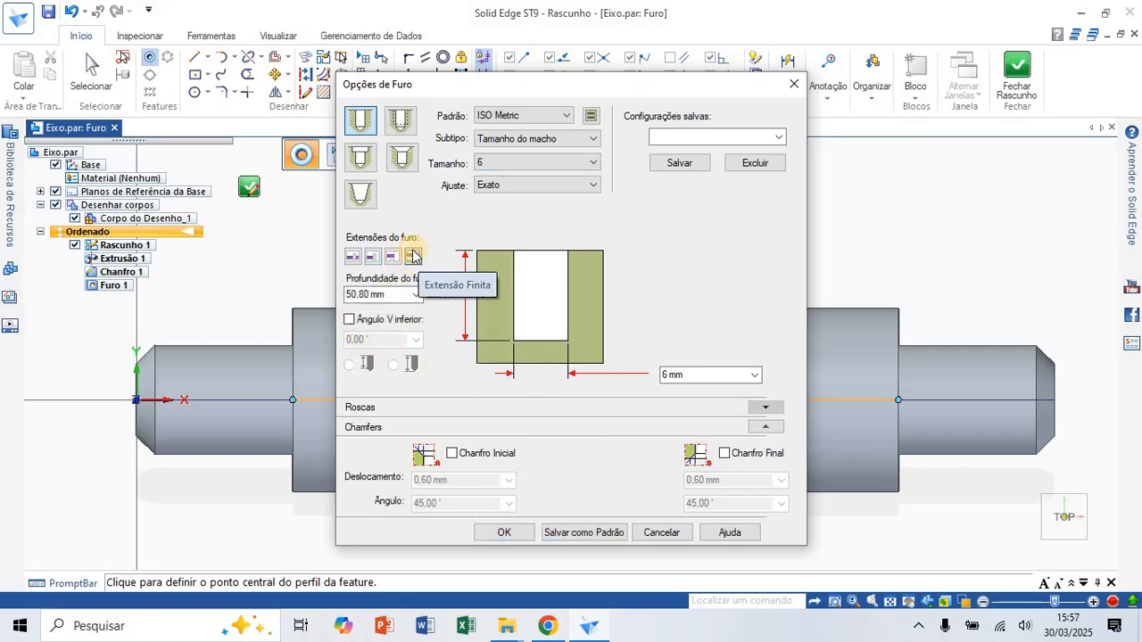
pyautogui.click(349, 319)
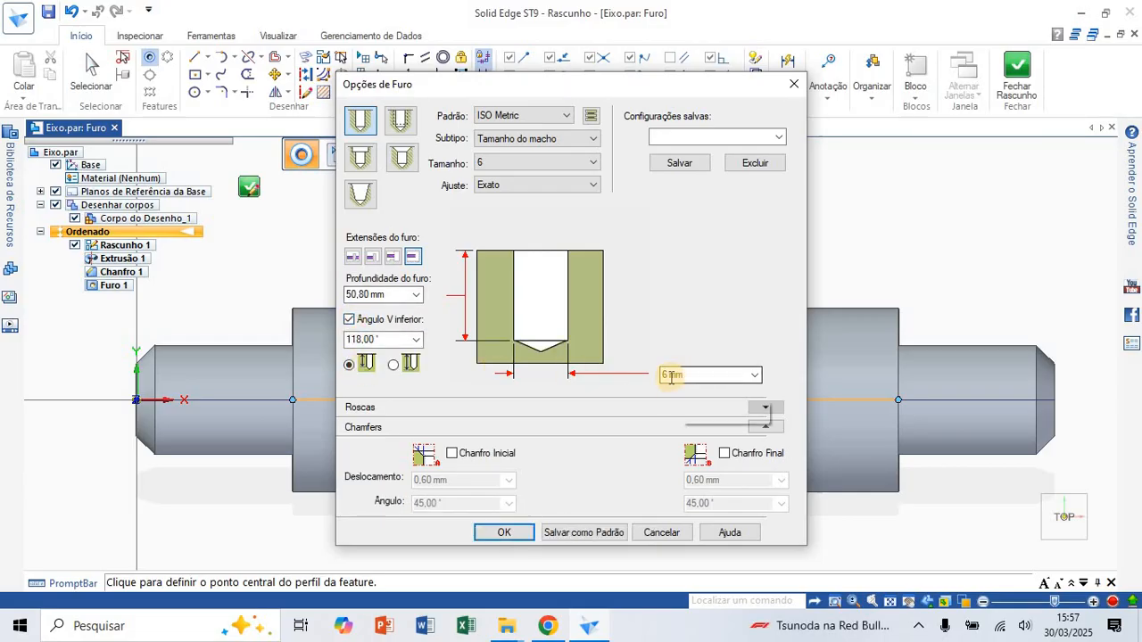
pyautogui.click(545, 626)
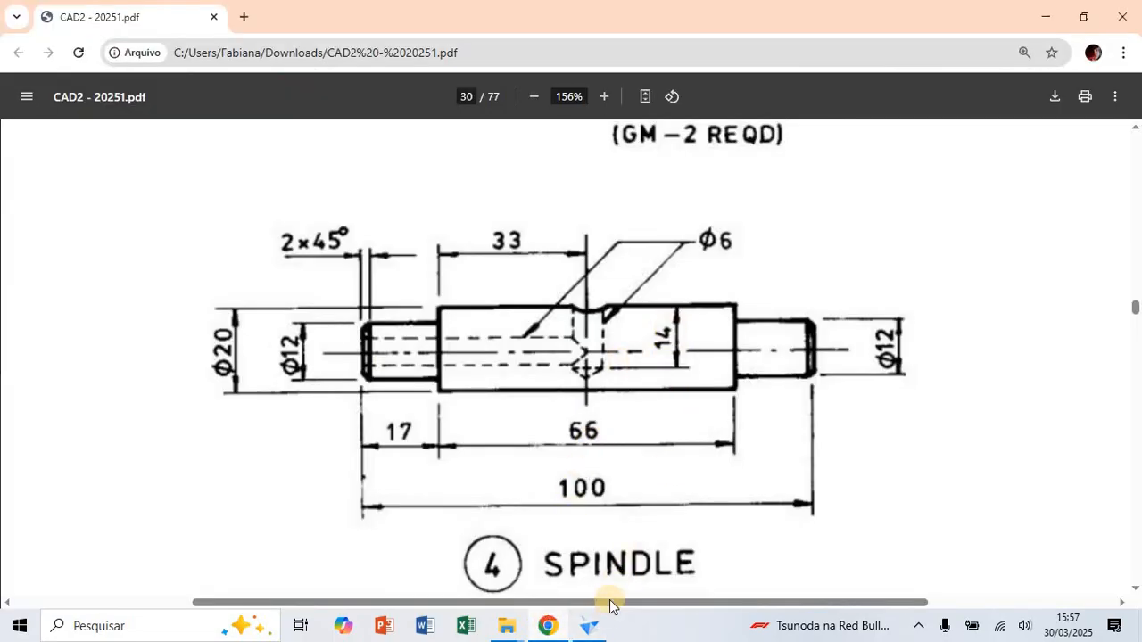
pyautogui.click(589, 625)
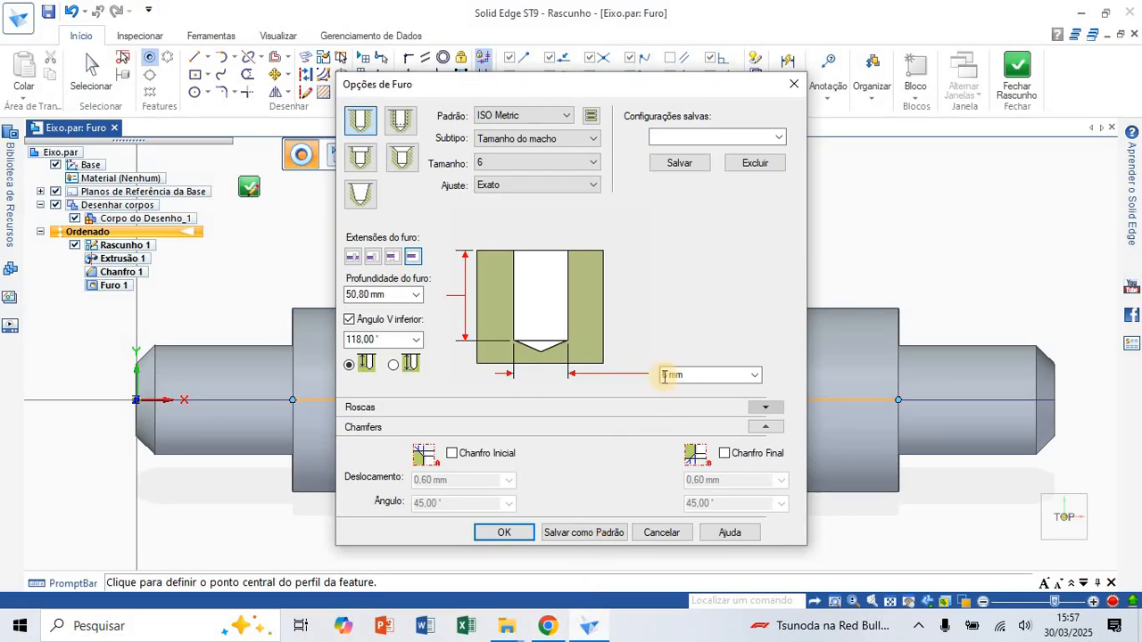
pyautogui.click(359, 297)
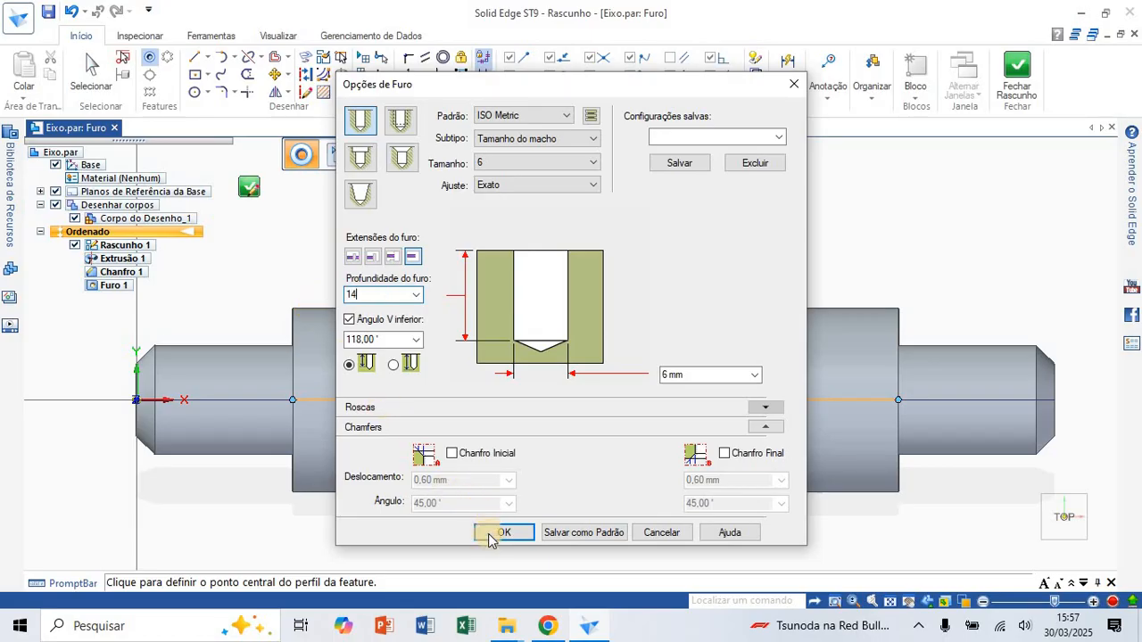
pyautogui.click(646, 505)
pyautogui.click(663, 532)
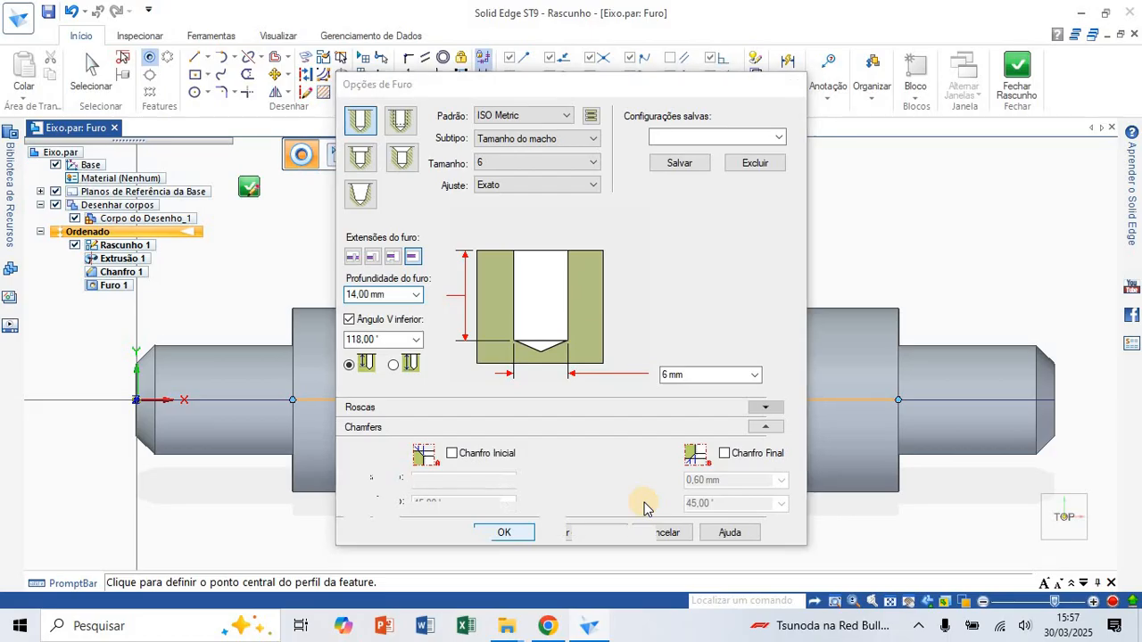
# Step: Place the hole centre at the midpoint of the large cylinder's axis, close the sketch and finish the Hole feature
pyautogui.click(609, 369)
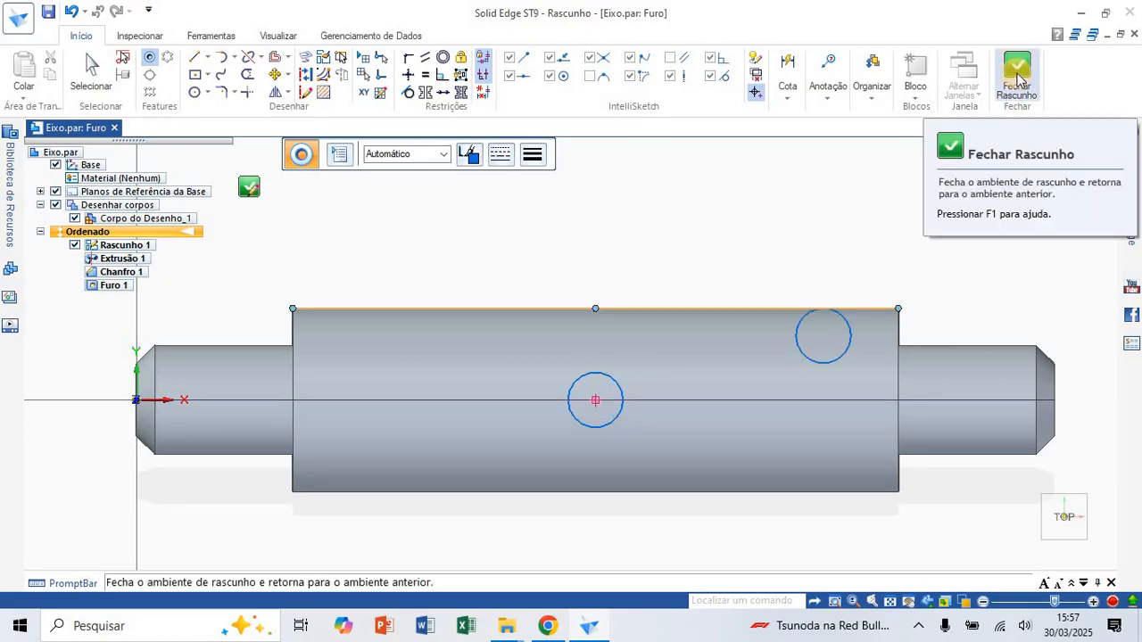
pyautogui.click(1017, 79)
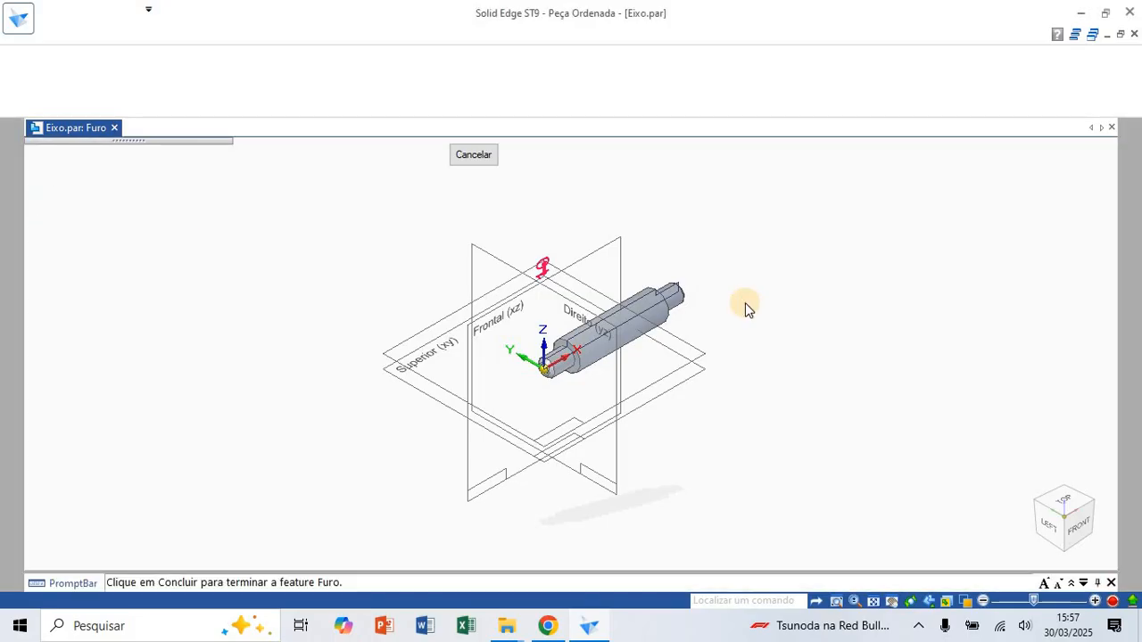
pyautogui.click(489, 156)
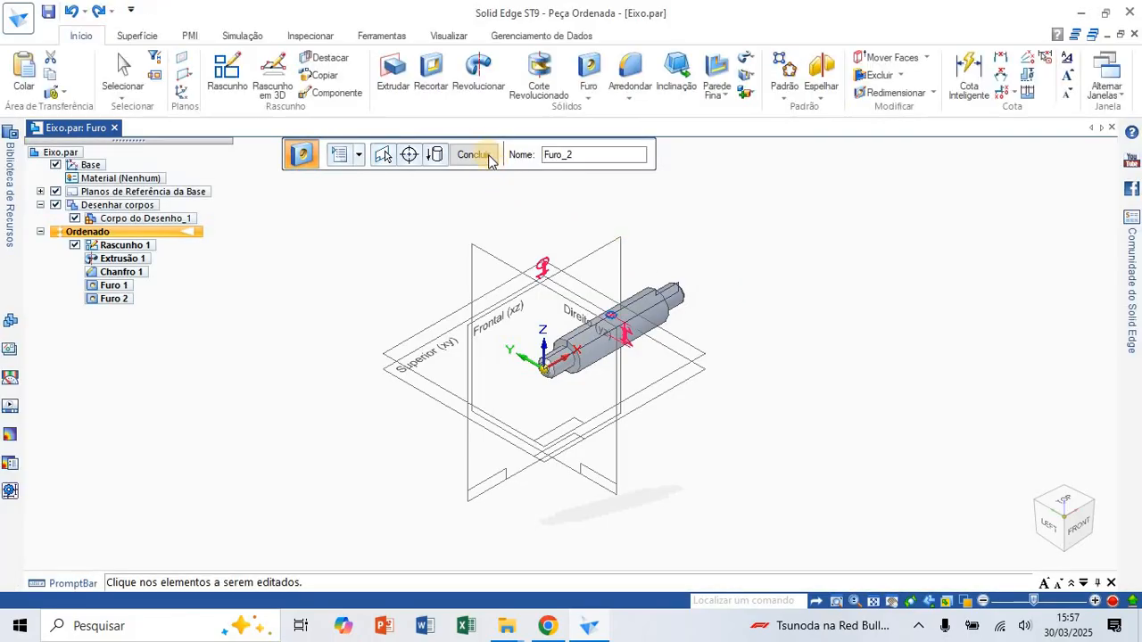
pyautogui.scroll(5, 637, 324)
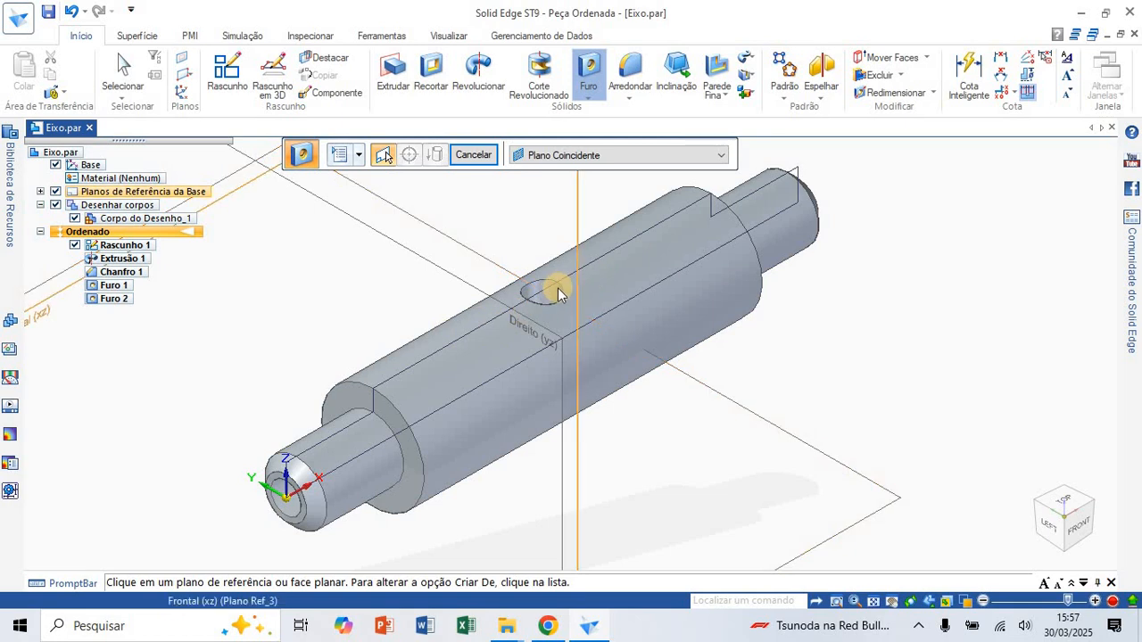
# Step: Leave the Hole command, hide the base reference planes and examine the two holes in a wireframe front view
pyautogui.click(558, 288)
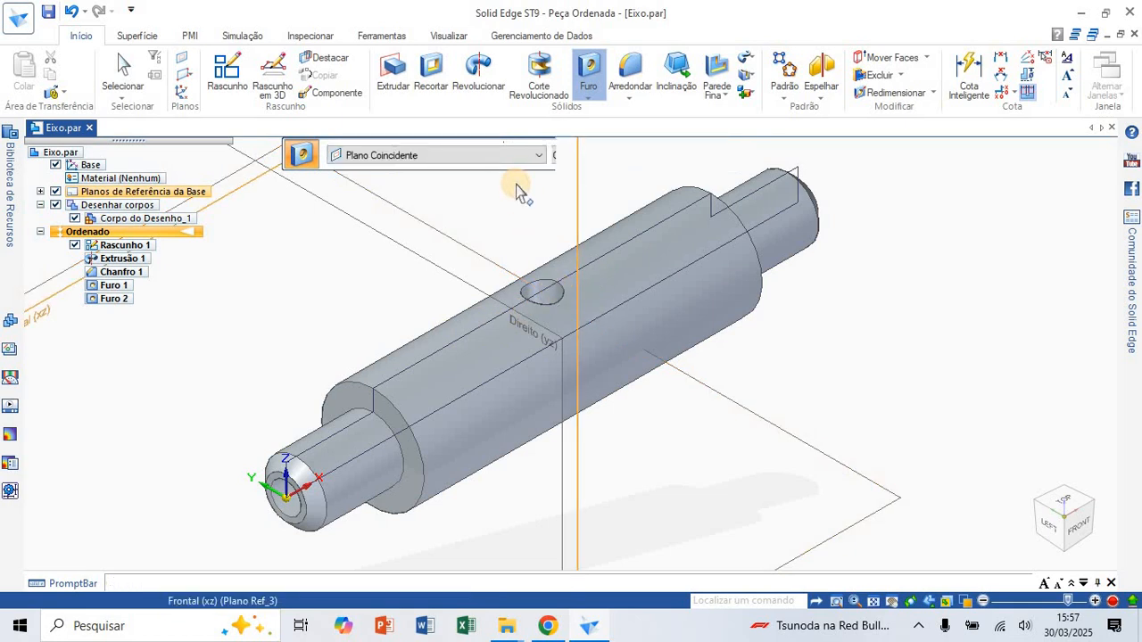
pyautogui.press('Escape')
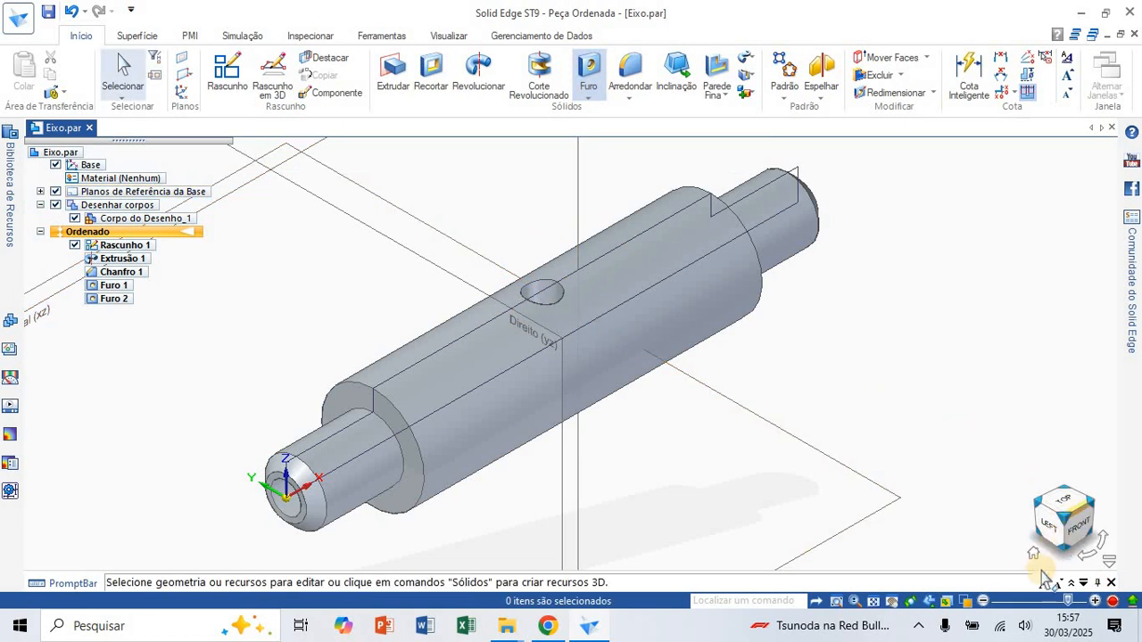
pyautogui.click(965, 603)
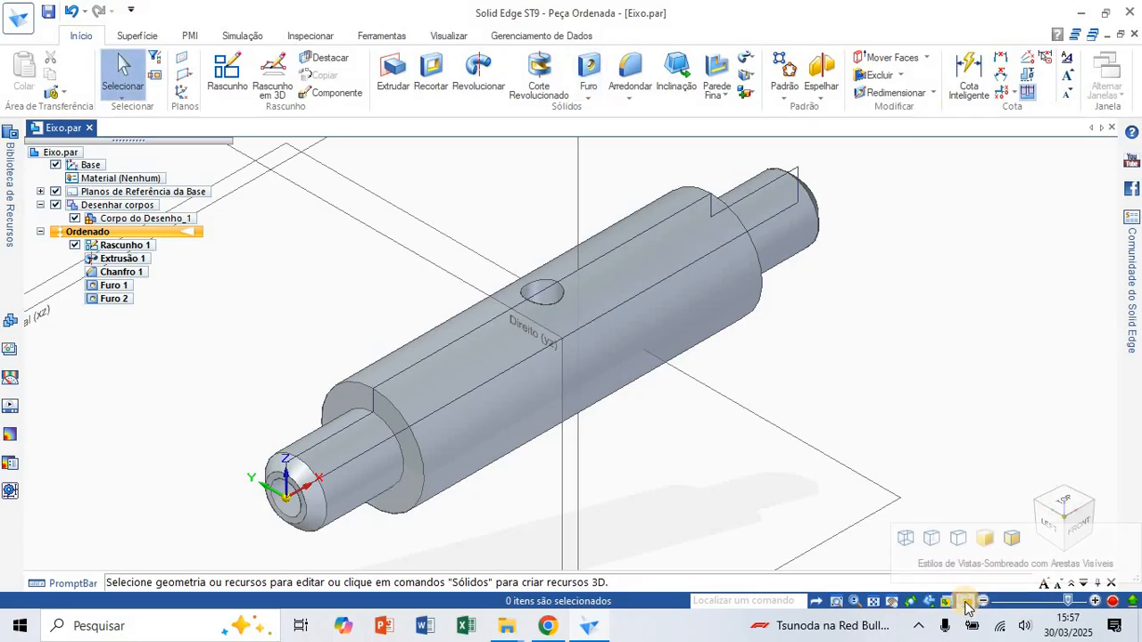
pyautogui.click(905, 539)
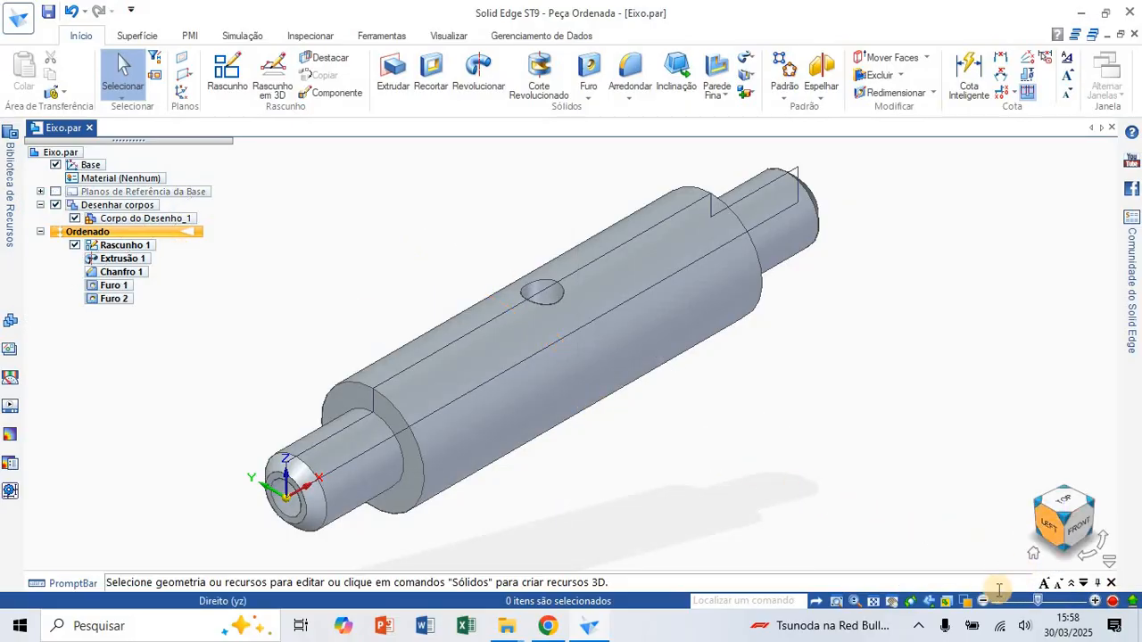
pyautogui.moveTo(968, 604)
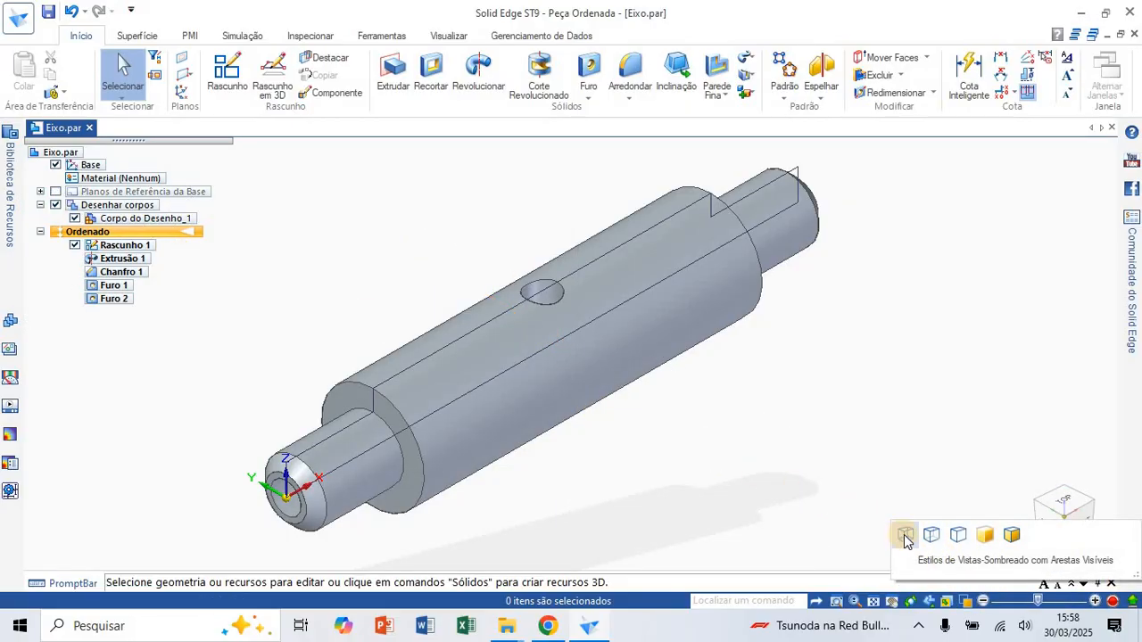
pyautogui.click(904, 537)
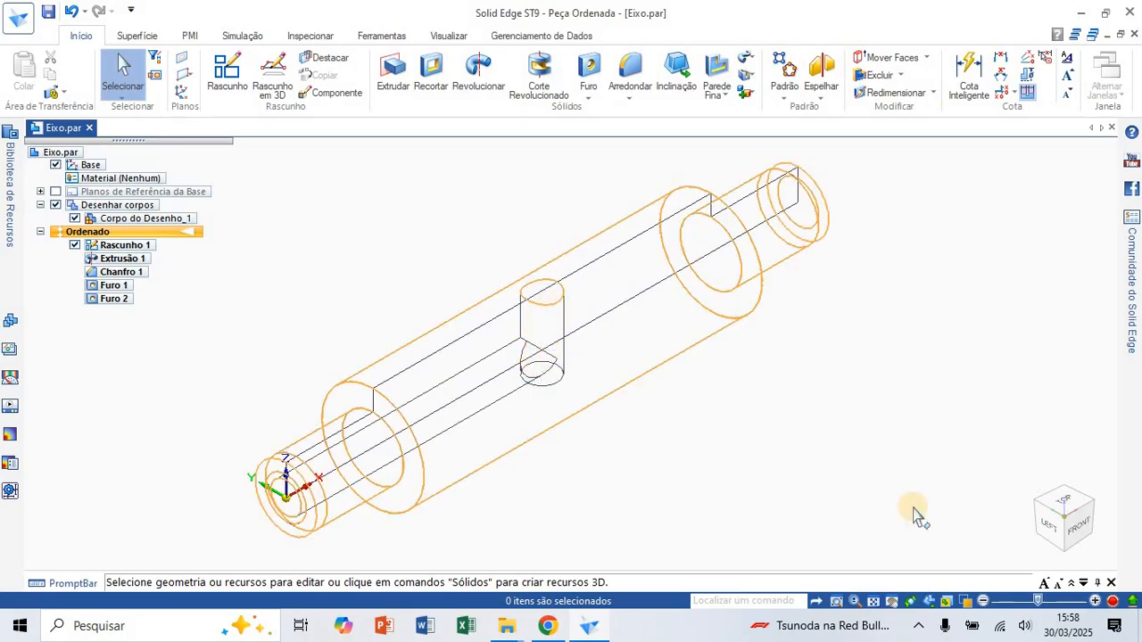
pyautogui.click(1074, 527)
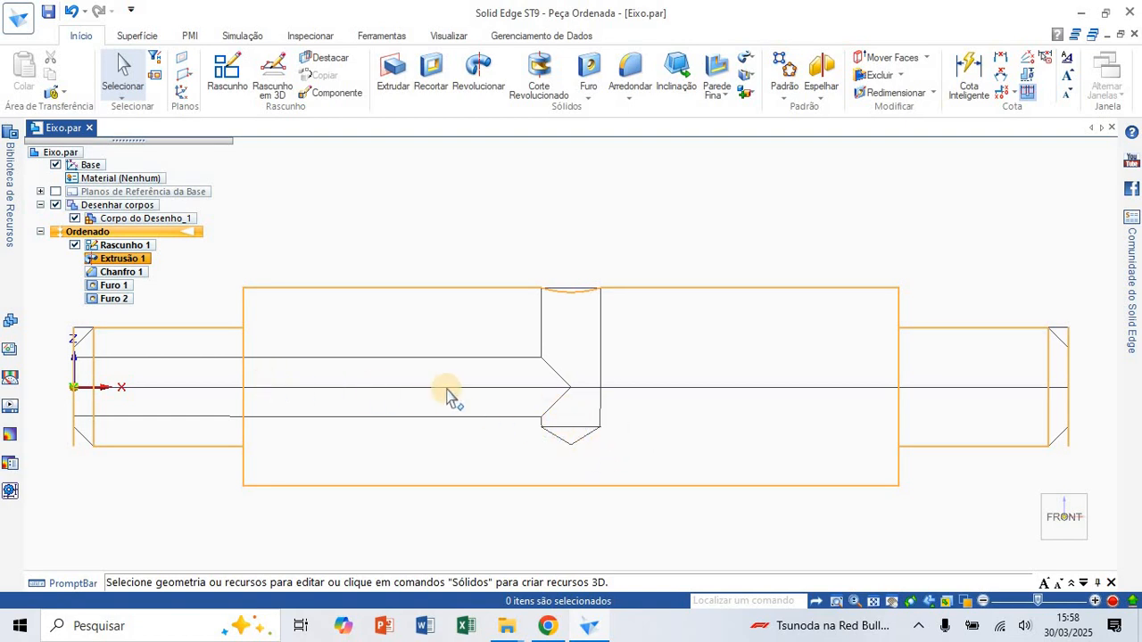
# Step: Return the spindle to the isometric view, shaded with visible edges, and save the part
pyautogui.click(1046, 504)
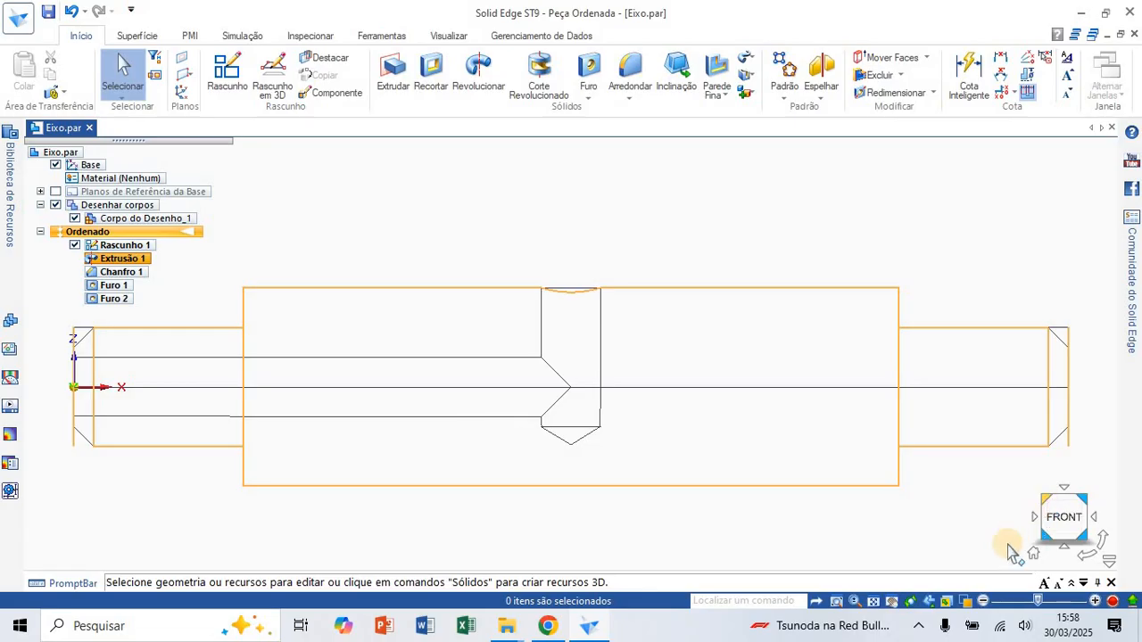
pyautogui.click(966, 602)
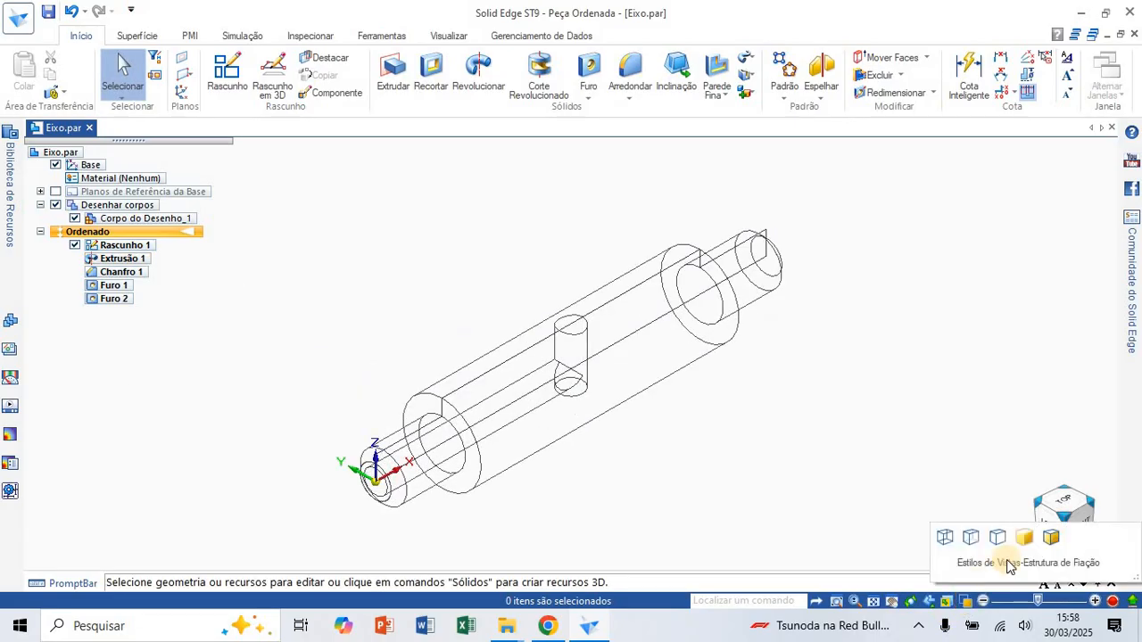
pyautogui.click(1051, 541)
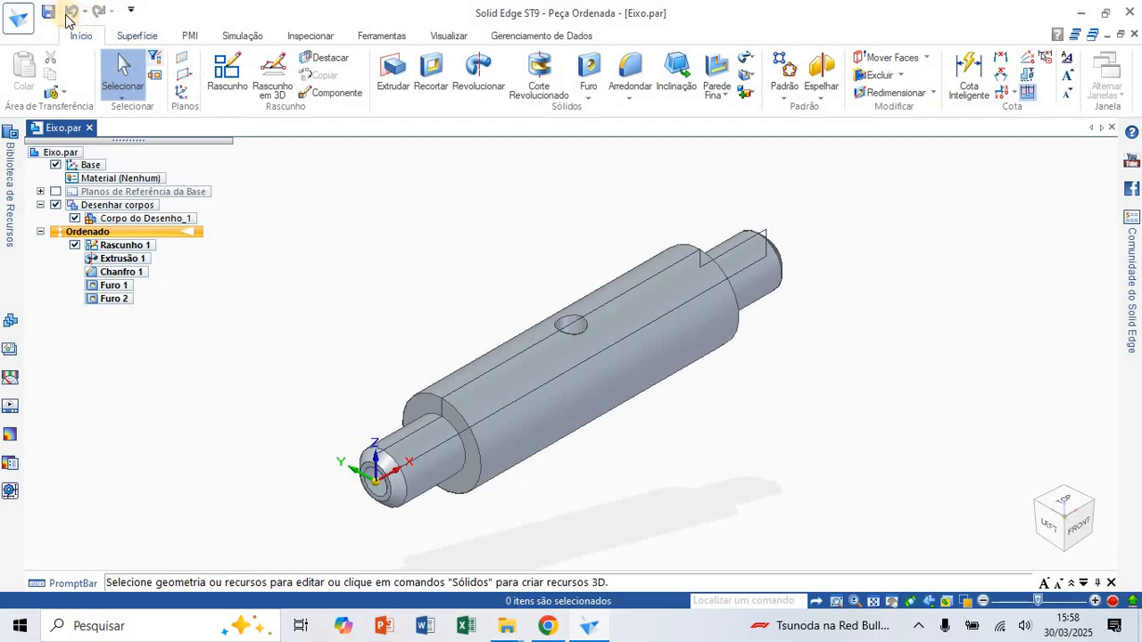
# Step: Switch to Chrome to compare the model with the spindle drawing in the PDF, and return to Solid Edge
pyautogui.click(599, 630)
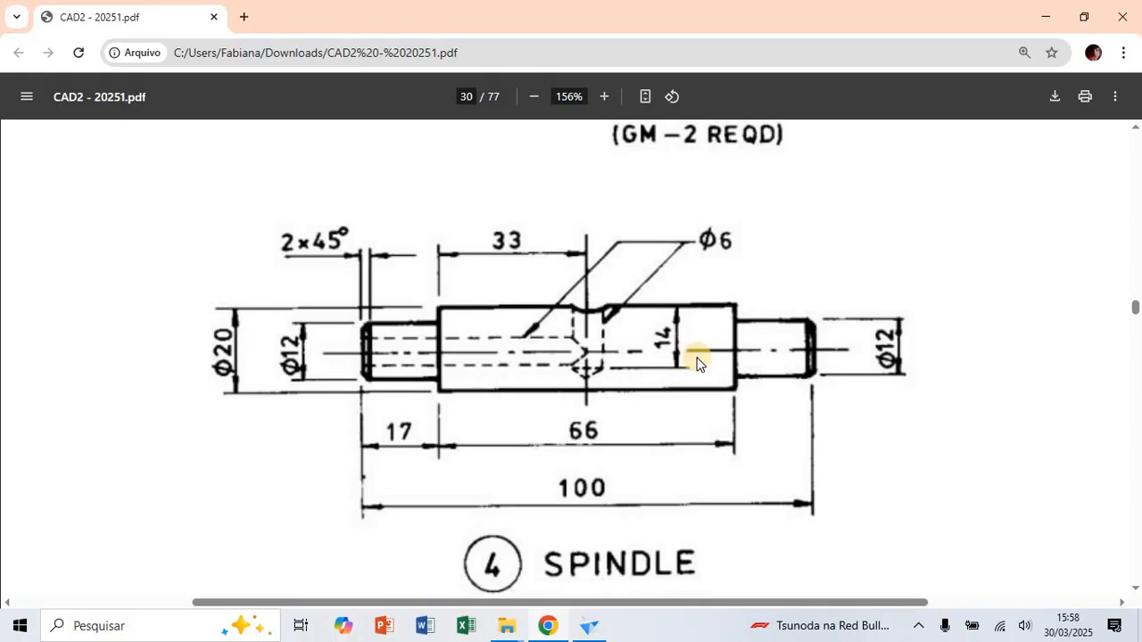
pyautogui.scroll(-2, 692, 359)
pyautogui.scroll(1, 693, 401)
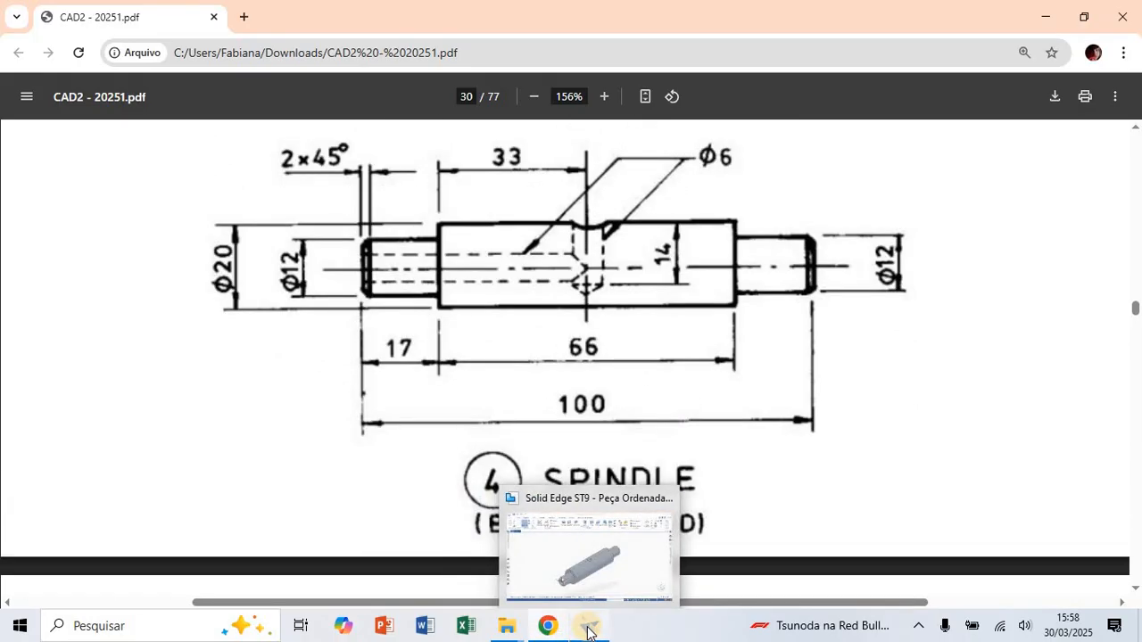
pyautogui.click(587, 629)
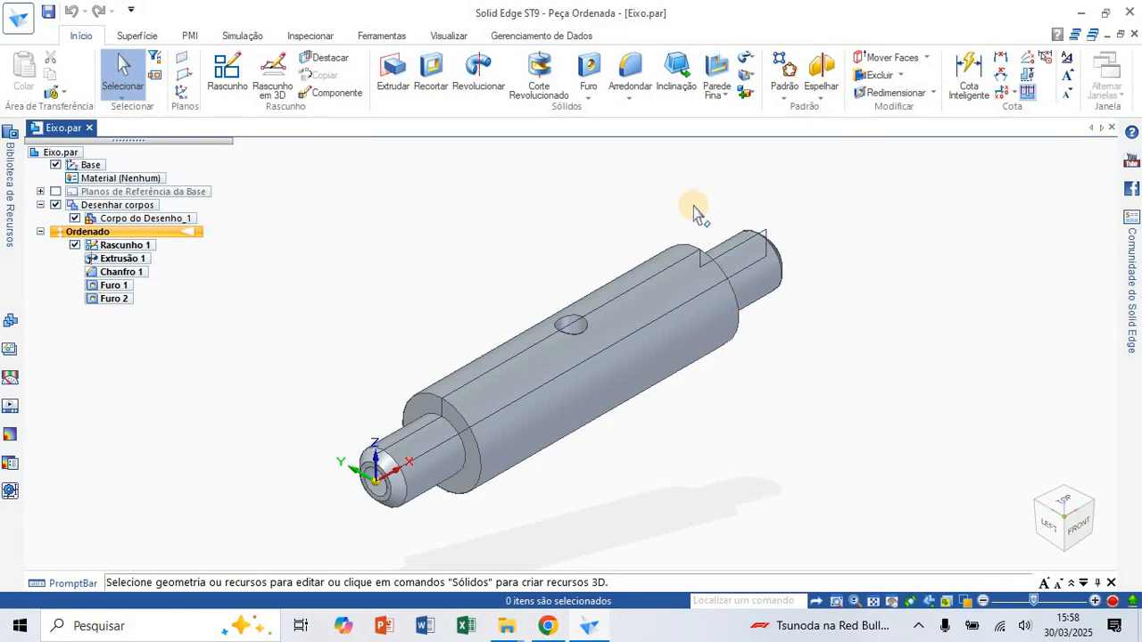
pyautogui.click(565, 37)
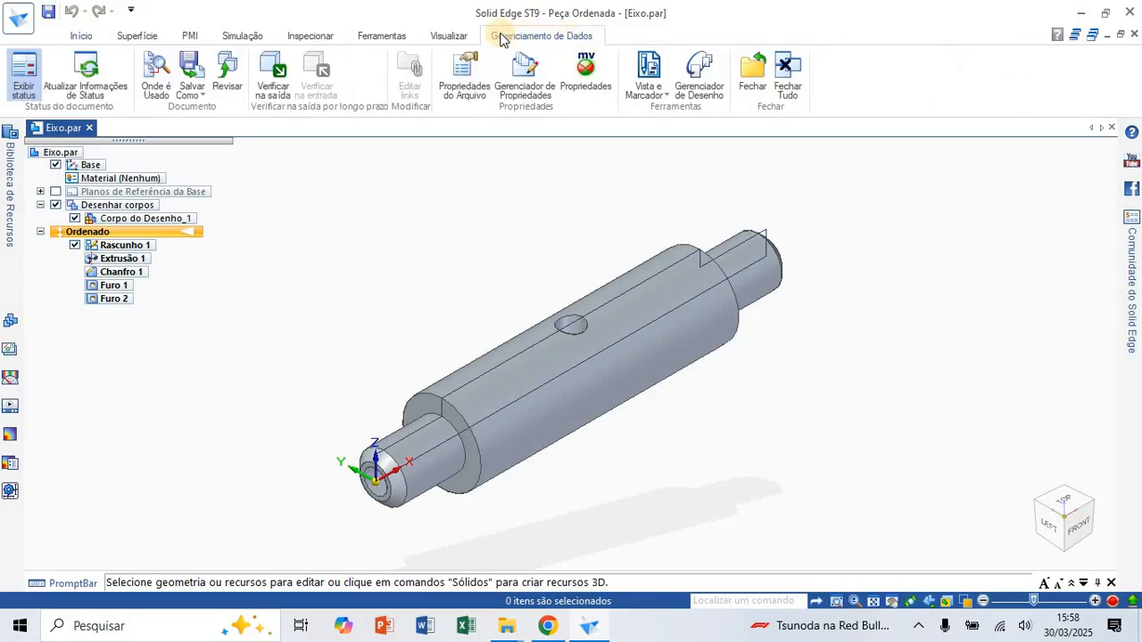
pyautogui.click(449, 35)
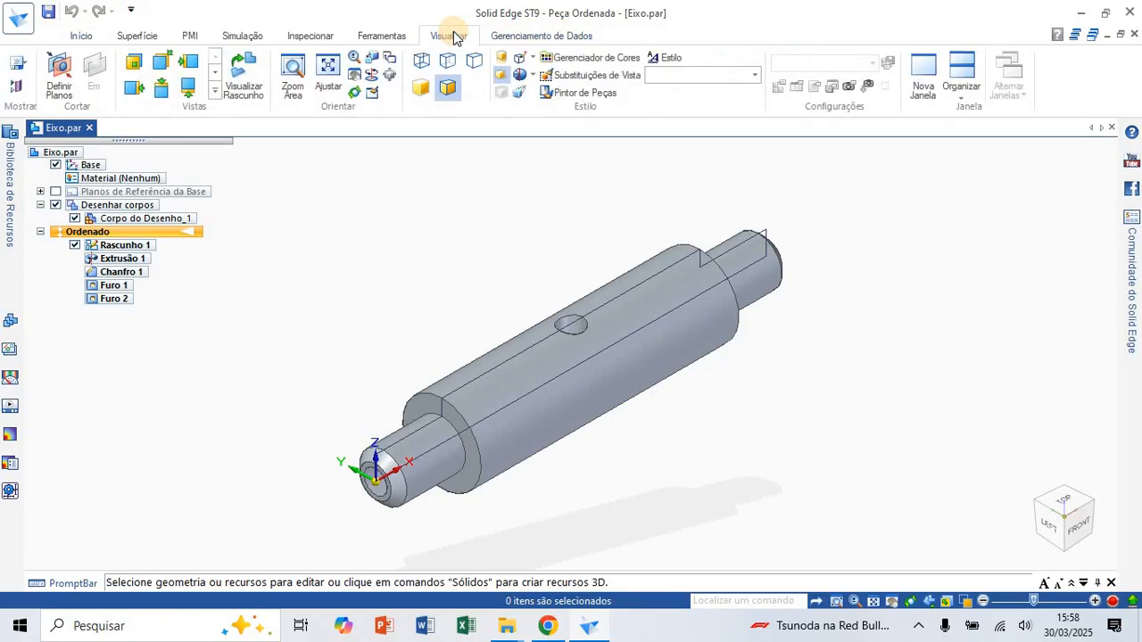
pyautogui.click(586, 92)
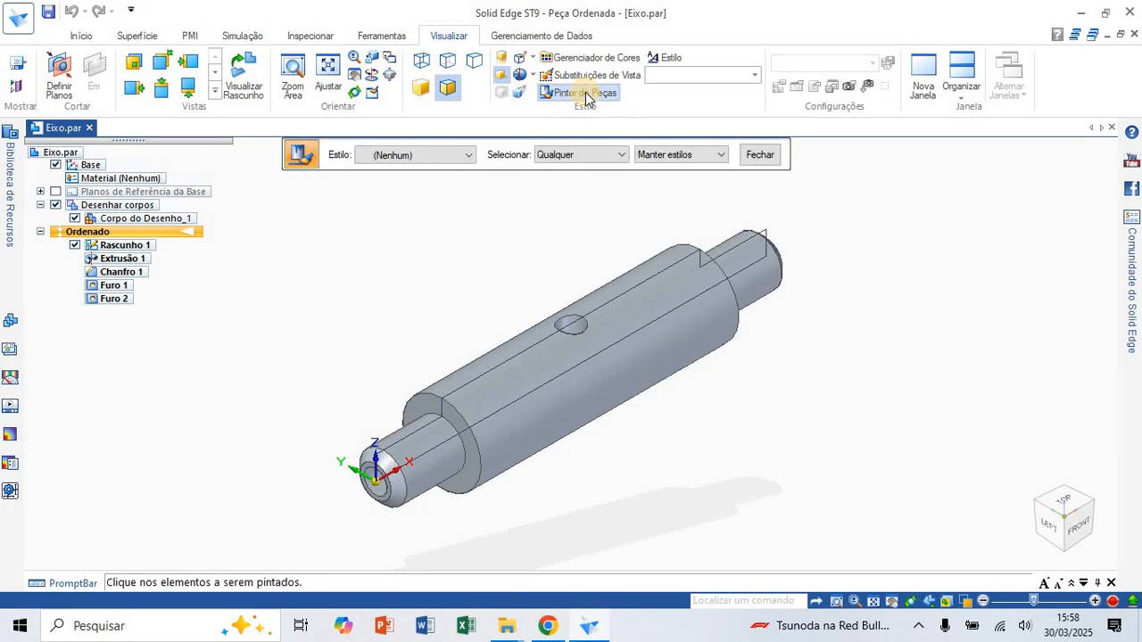
pyautogui.click(453, 154)
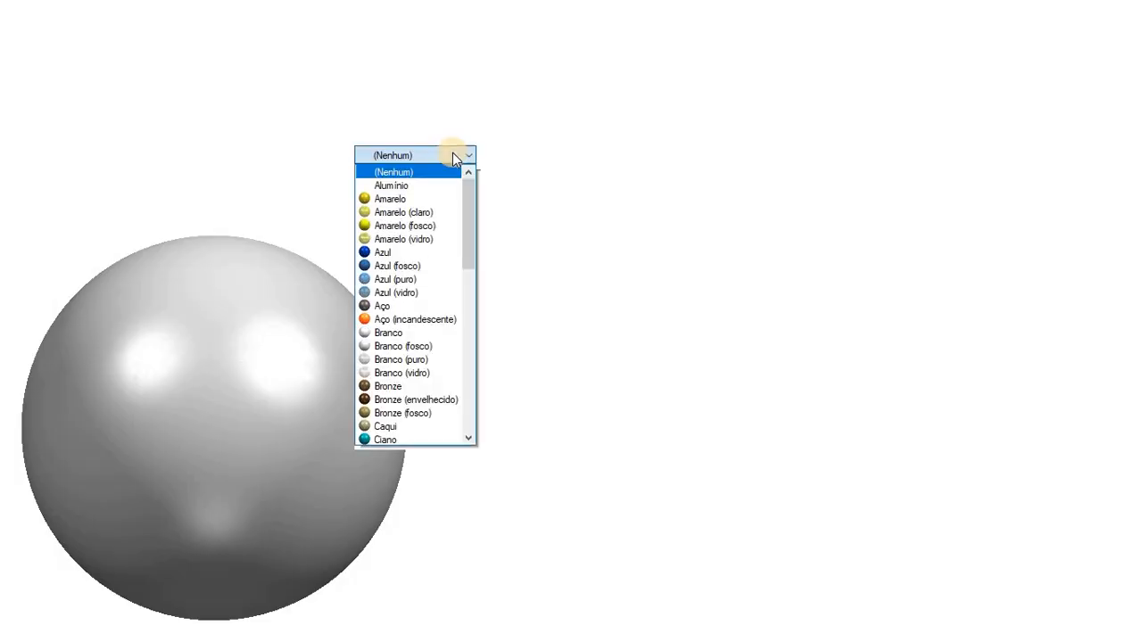
pyautogui.click(411, 265)
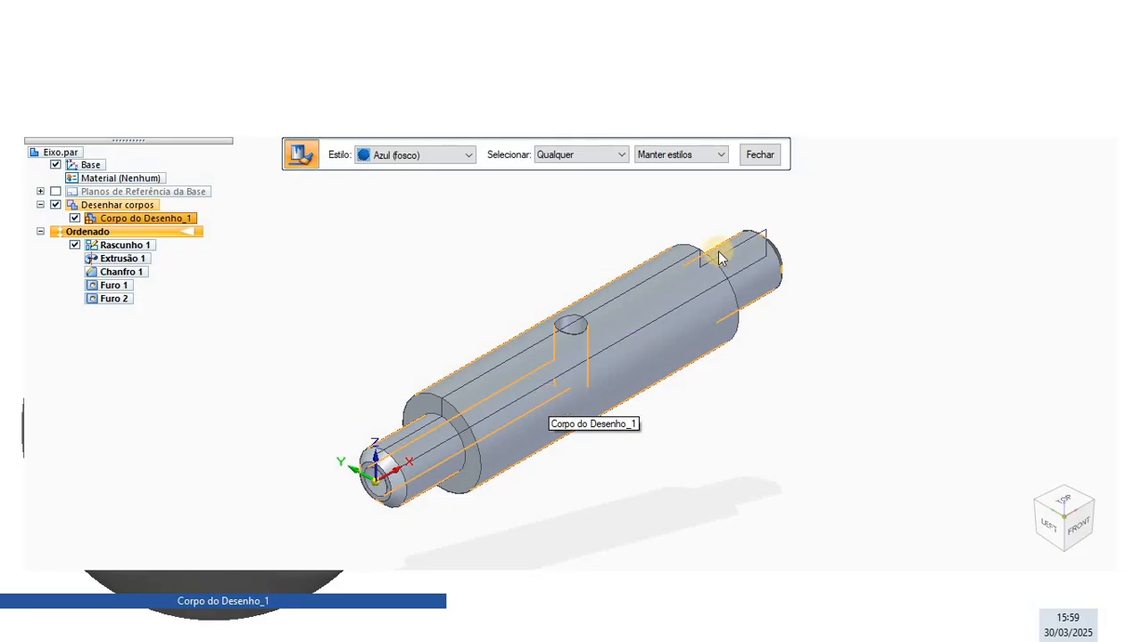
pyautogui.press('Escape')
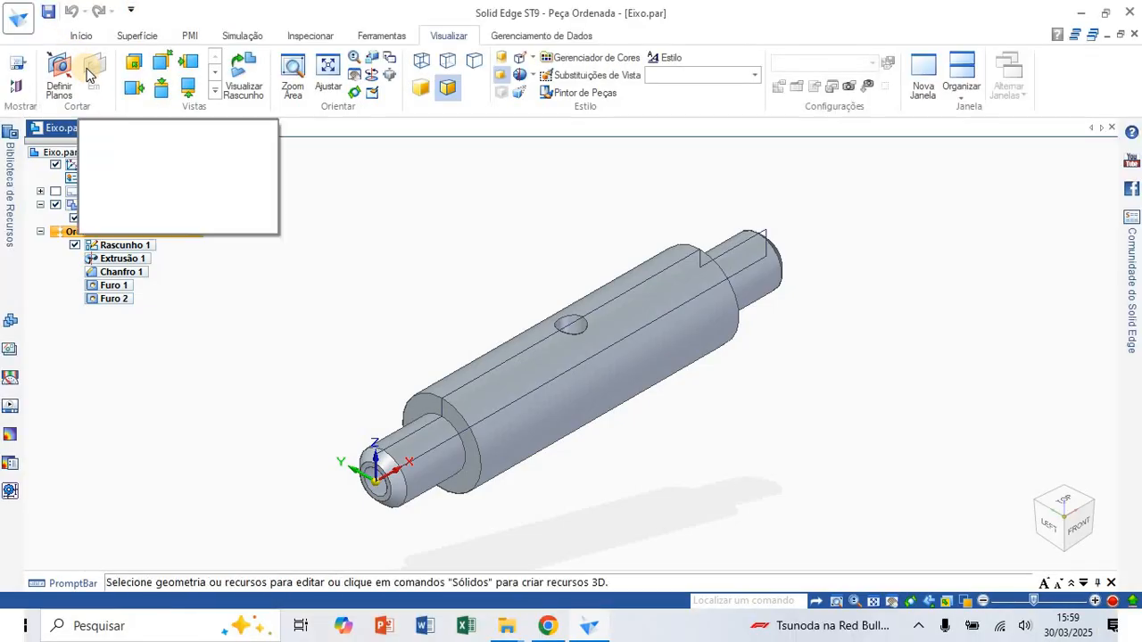
# Step: Paint the entire spindle body with the Azul (fosco) style using the Part Painter, with Corpo as the selection type
pyautogui.click(578, 94)
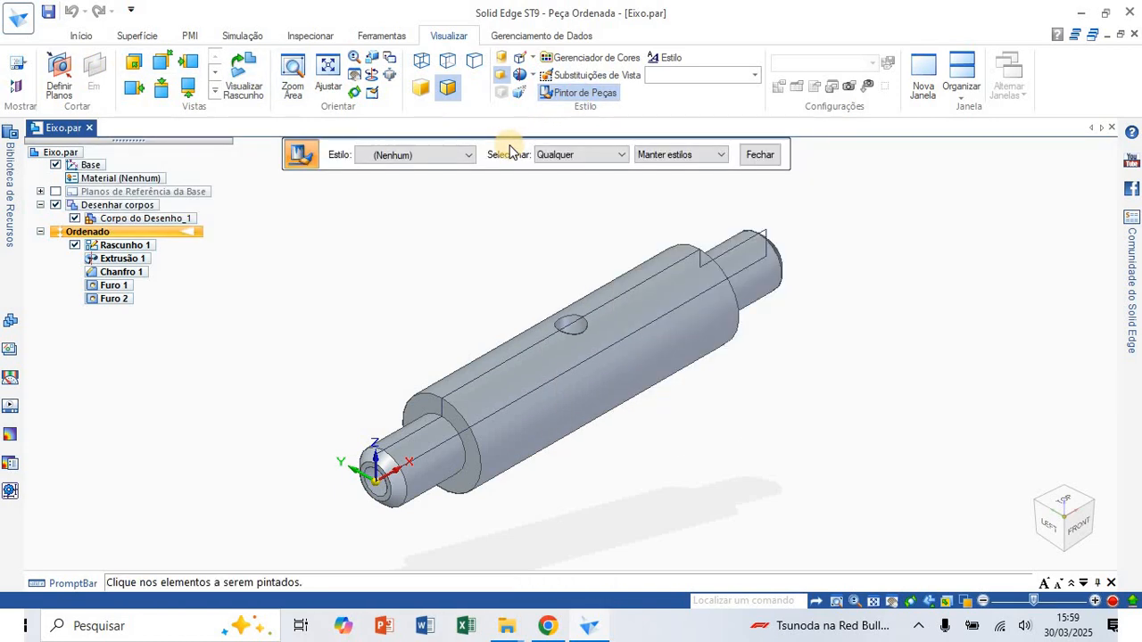
pyautogui.click(464, 156)
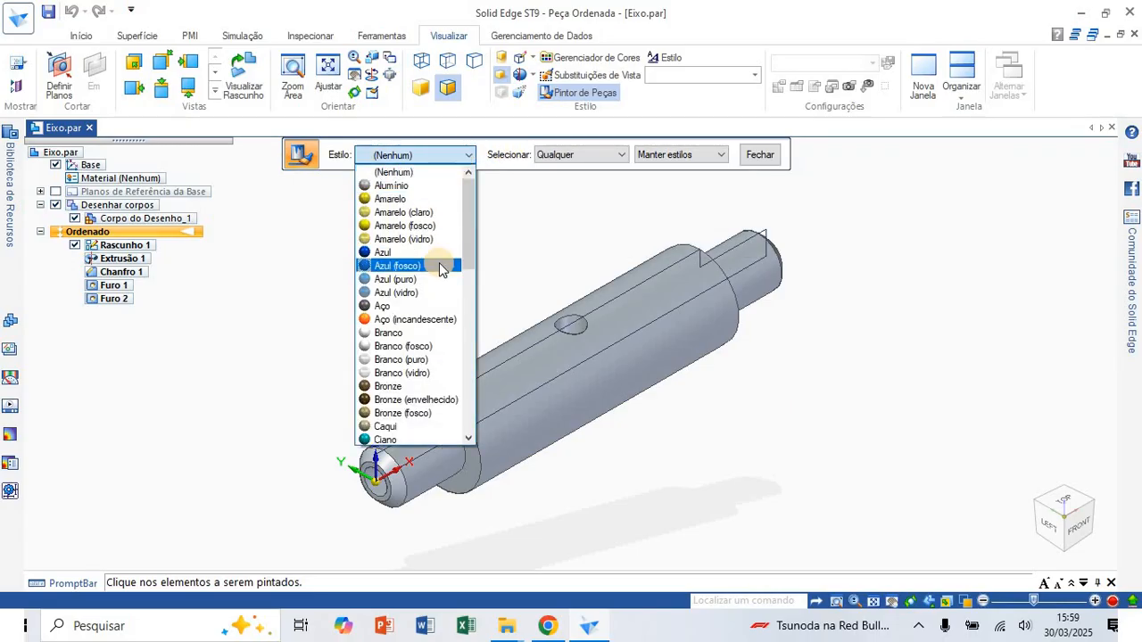
pyautogui.click(439, 266)
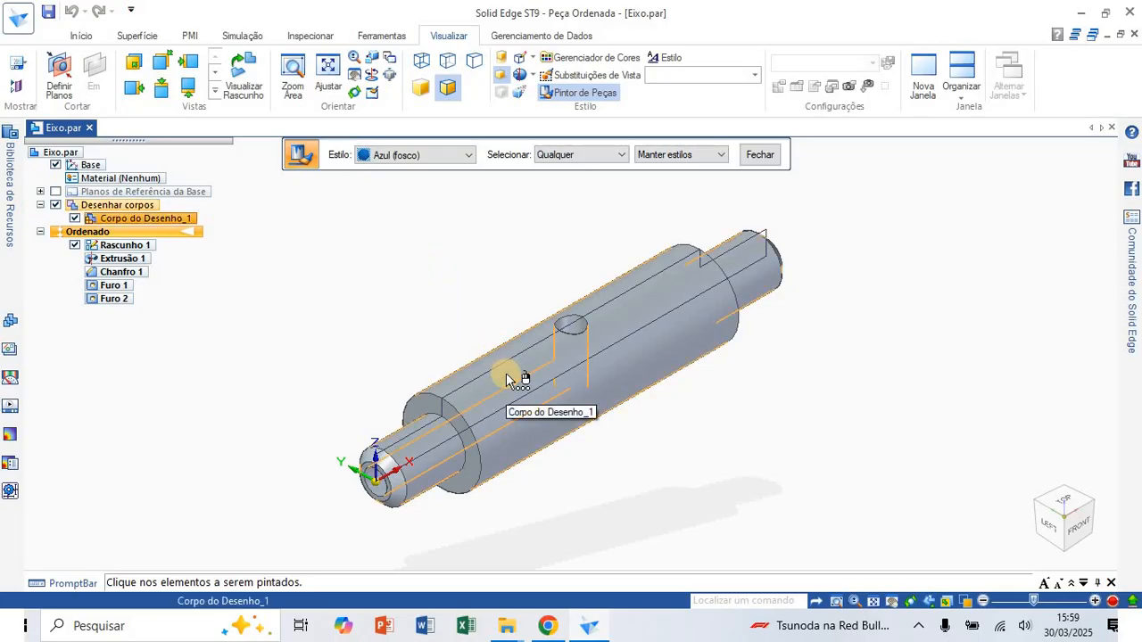
pyautogui.click(590, 156)
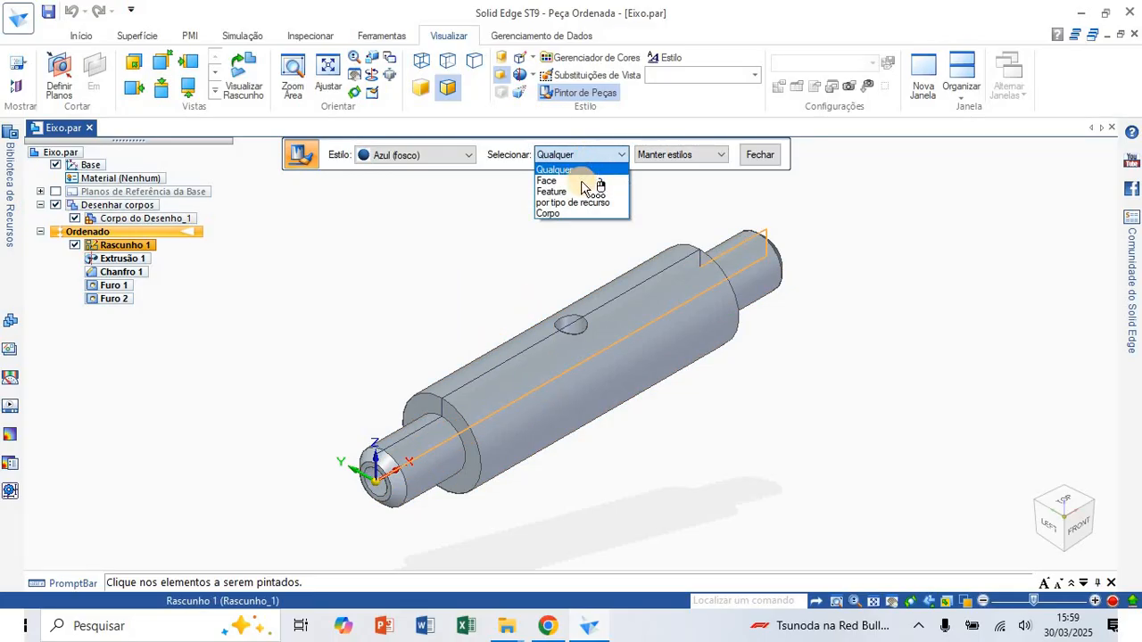
pyautogui.click(576, 214)
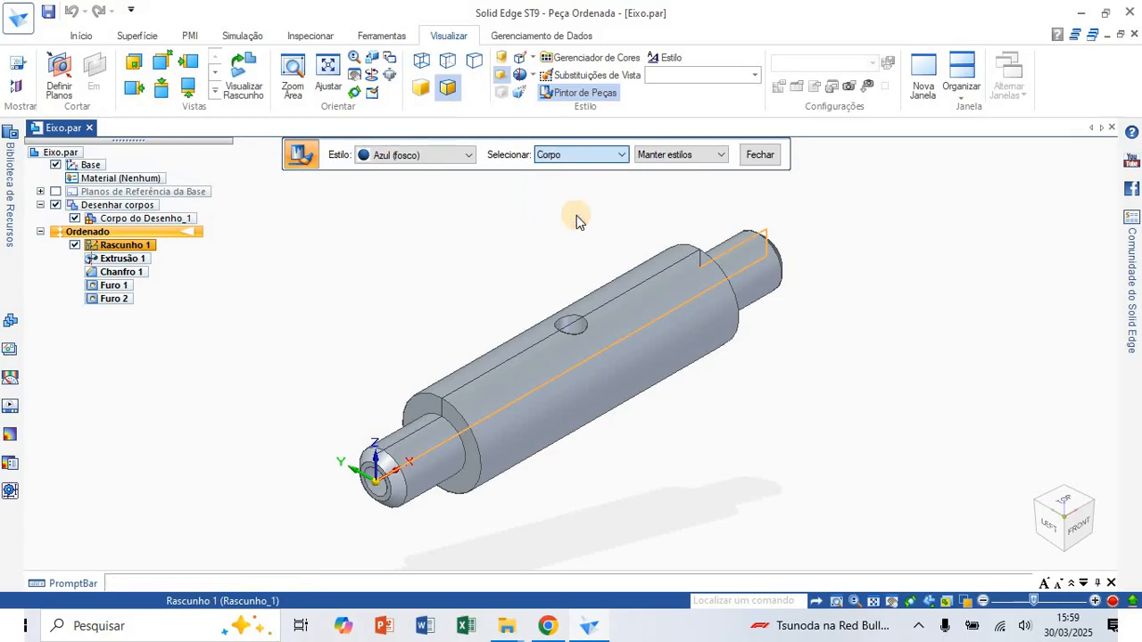
pyautogui.click(638, 301)
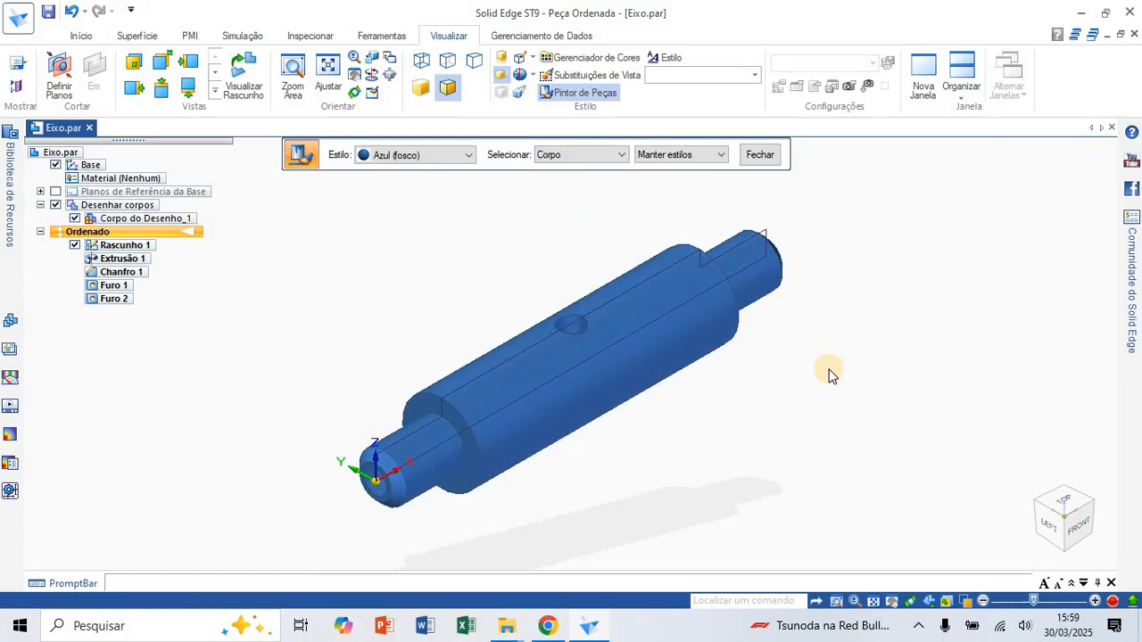
# Step: Hide the profile sketch Rascunho 1 and save the part
pyautogui.click(75, 248)
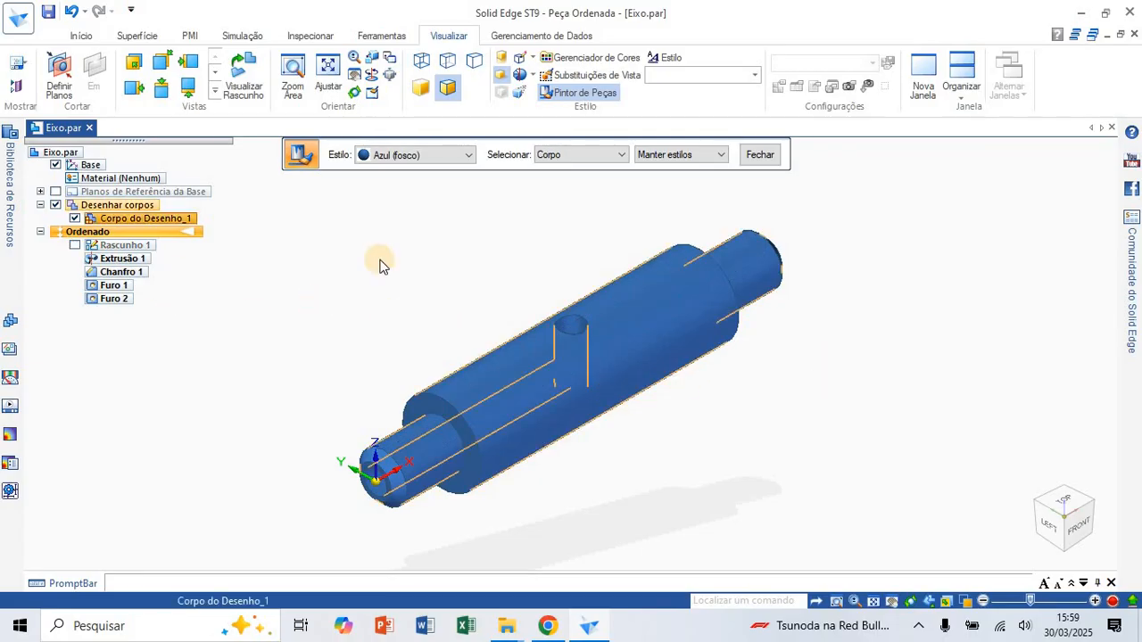
pyautogui.click(55, 13)
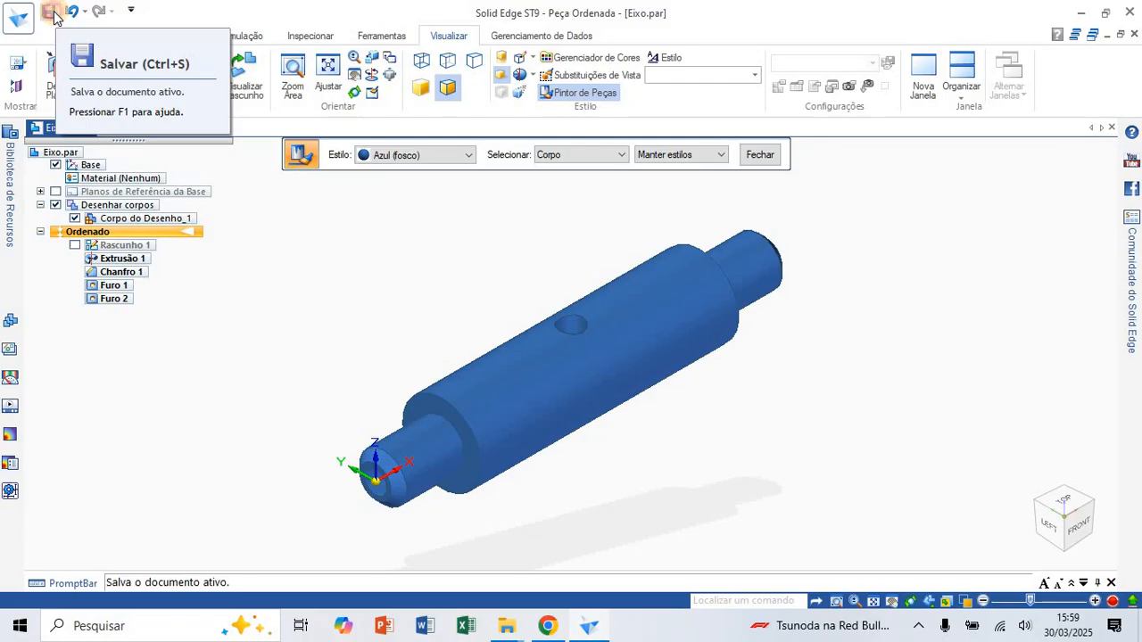
pyautogui.click(54, 13)
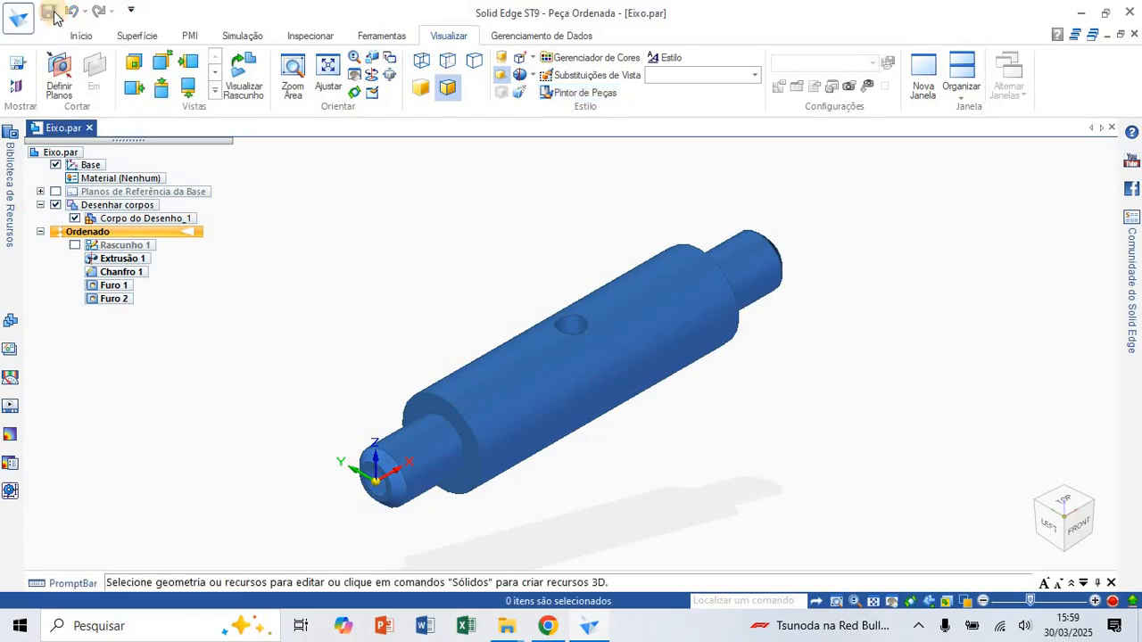